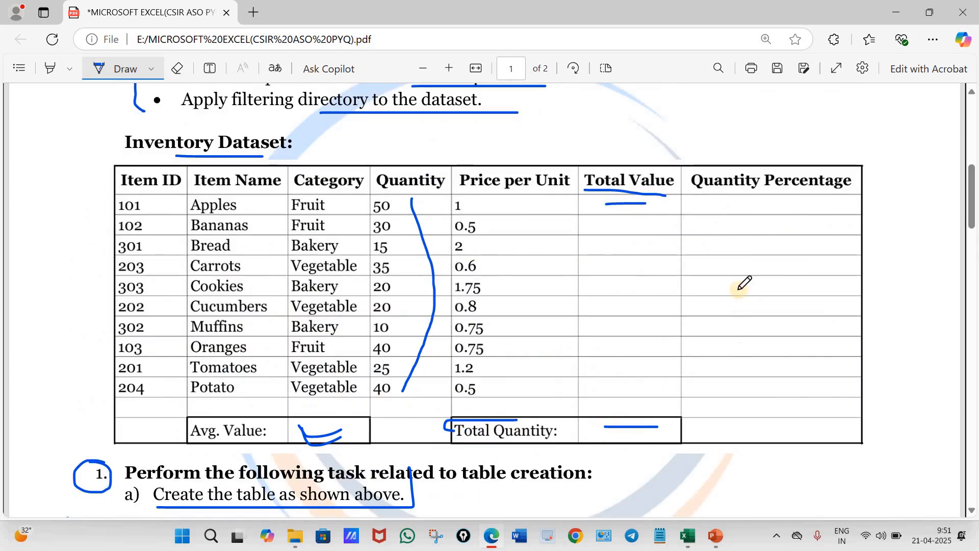
- Draw a vertical pen stroke in the Quantity Percentage column and underline "the Graph" and "as per the following:" in the task 3 heading
left_click_drag(750, 213, 756, 300)
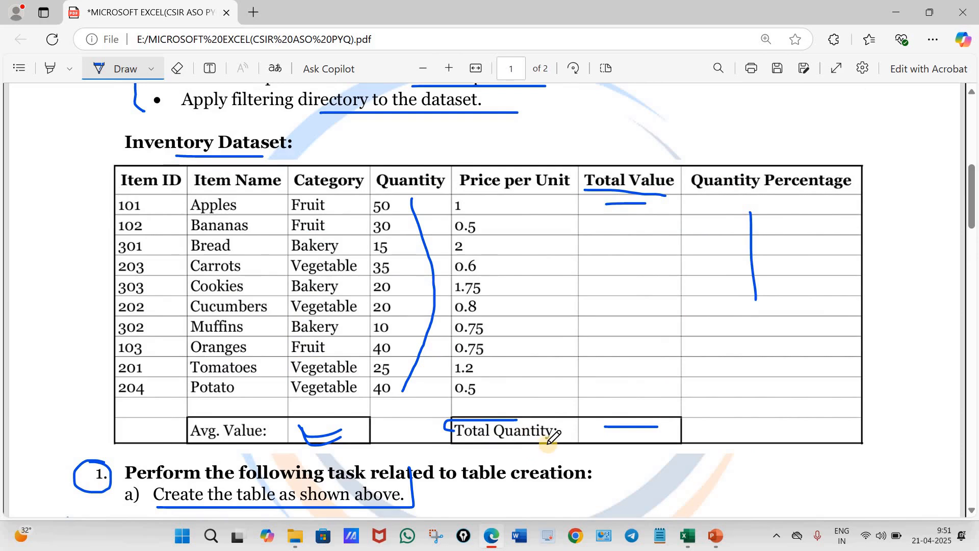
scroll(553, 436, "down", 20)
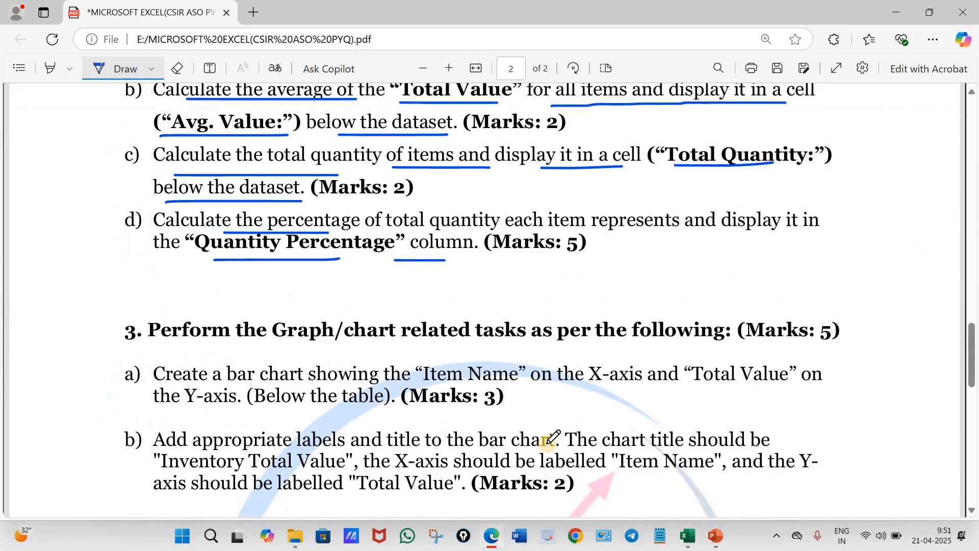
scroll(476, 429, "down", 3)
scroll(210, 319, "up", 3)
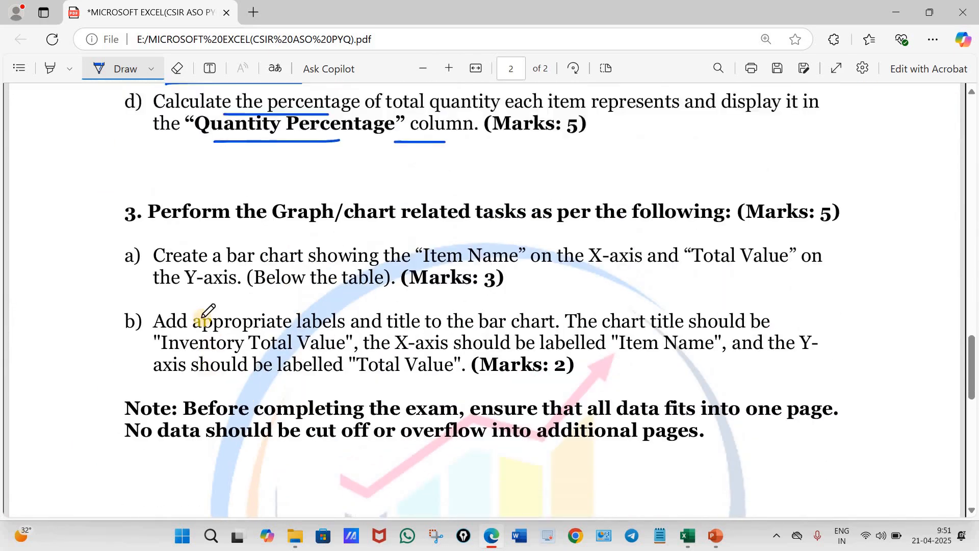
left_click_drag(253, 307, 335, 307)
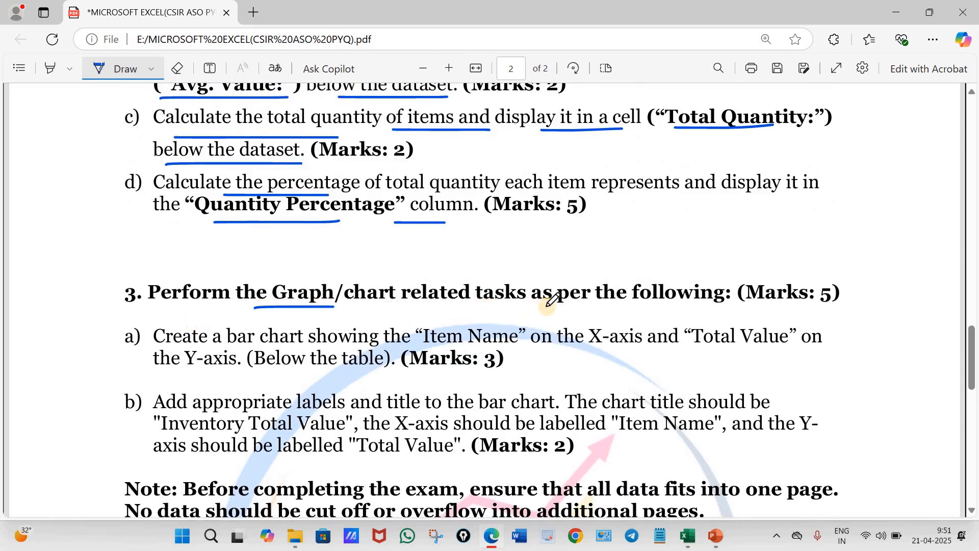
mouse_move(543, 307)
left_mouse_down()
mouse_move(737, 306)
mouse_move(740, 294)
left_mouse_up()
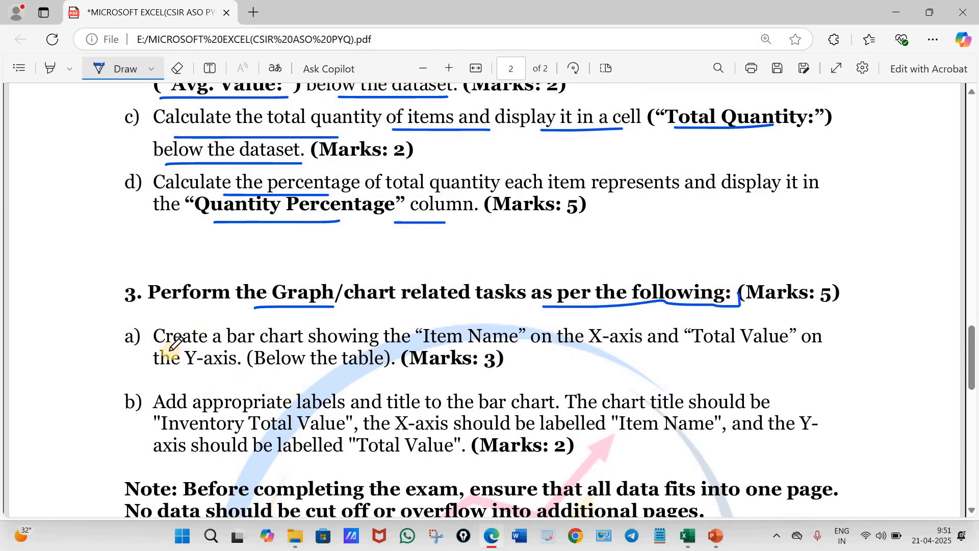
- In task 3a, underline "Create a bar chart" and draw boxes around "Item Name" and "the X-axis"
left_click_drag(294, 347, 296, 347)
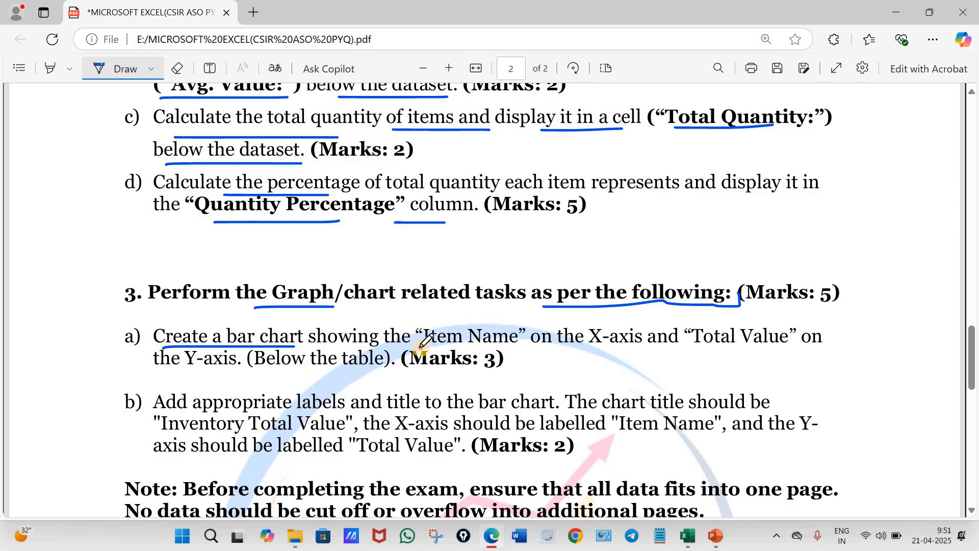
mouse_move(503, 345)
left_mouse_down()
mouse_move(525, 344)
mouse_move(525, 321)
mouse_move(407, 323)
mouse_move(431, 333)
left_mouse_up()
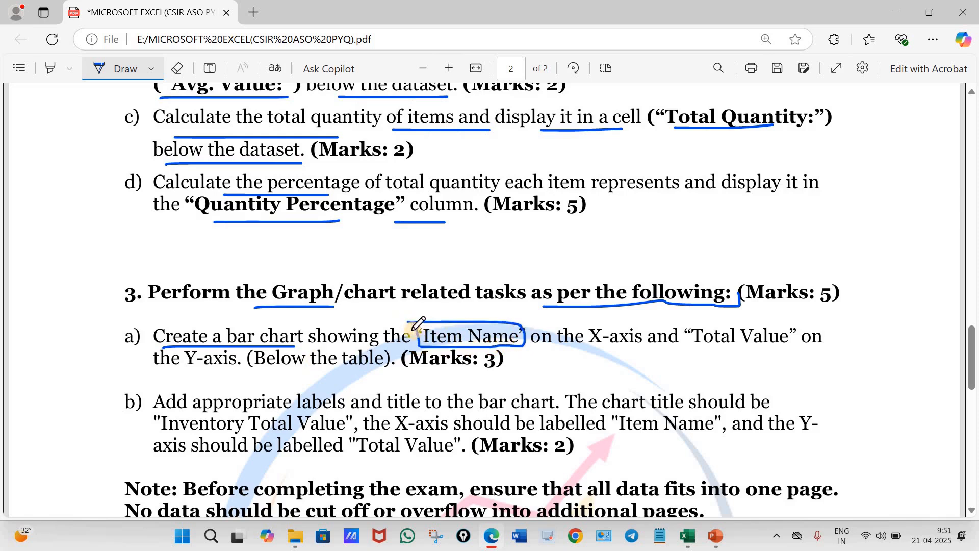
scroll(416, 322, "up", 15)
scroll(419, 324, "up", 8)
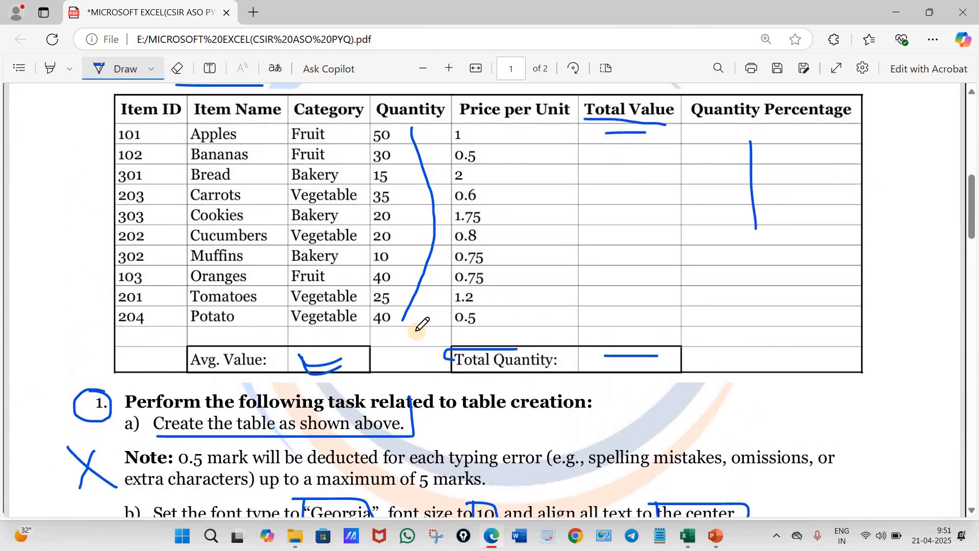
scroll(250, 181, "down", 1)
scroll(247, 194, "down", 2)
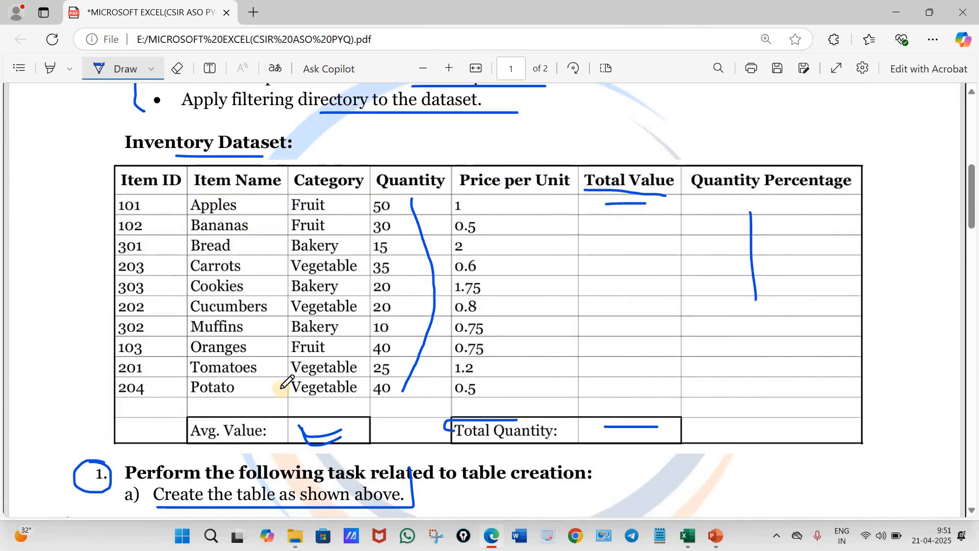
scroll(552, 372, "down", 15)
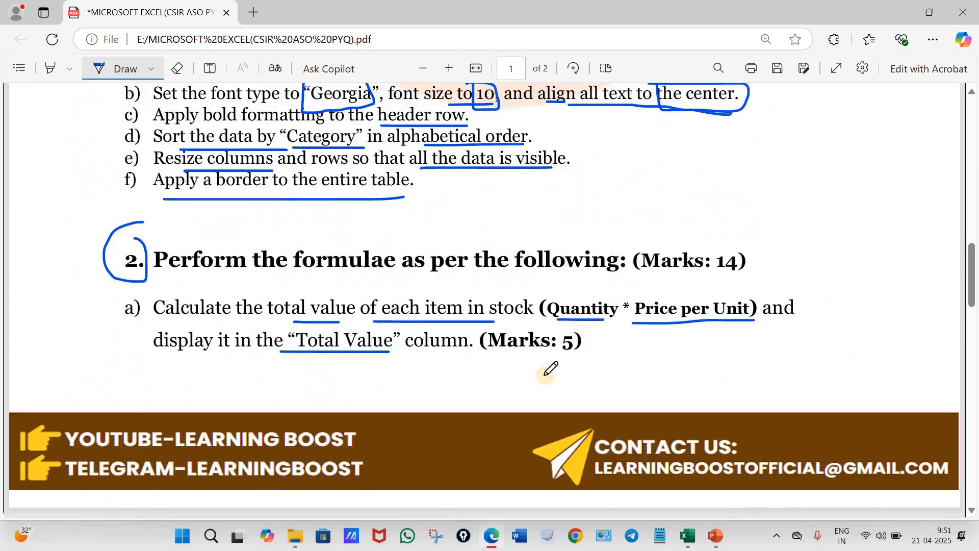
scroll(589, 315, "down", 3)
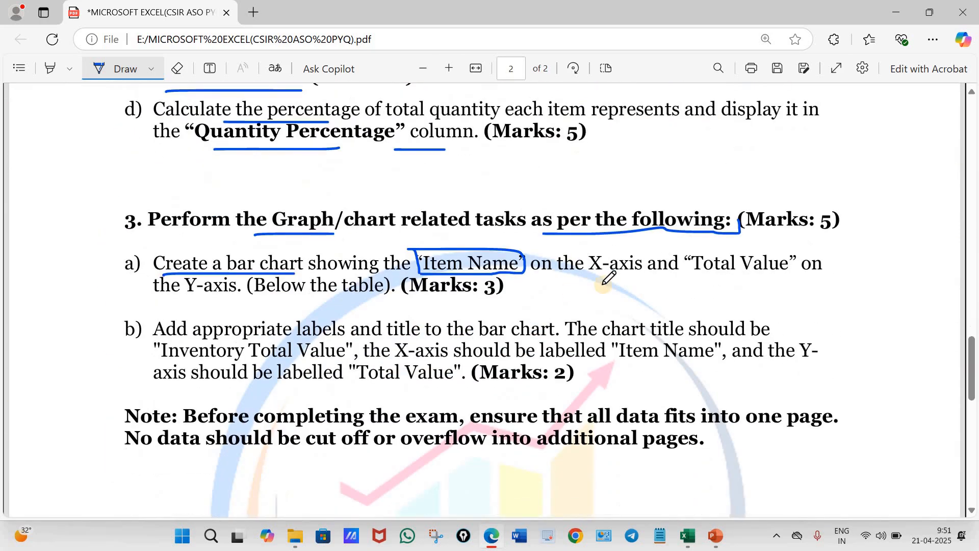
left_click_drag(555, 276, 626, 275)
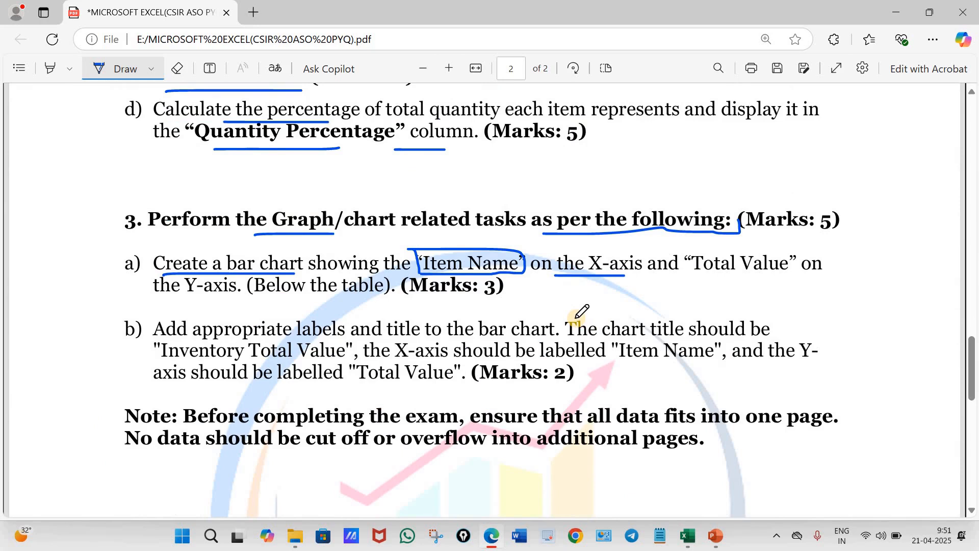
left_click_drag(555, 247, 555, 264)
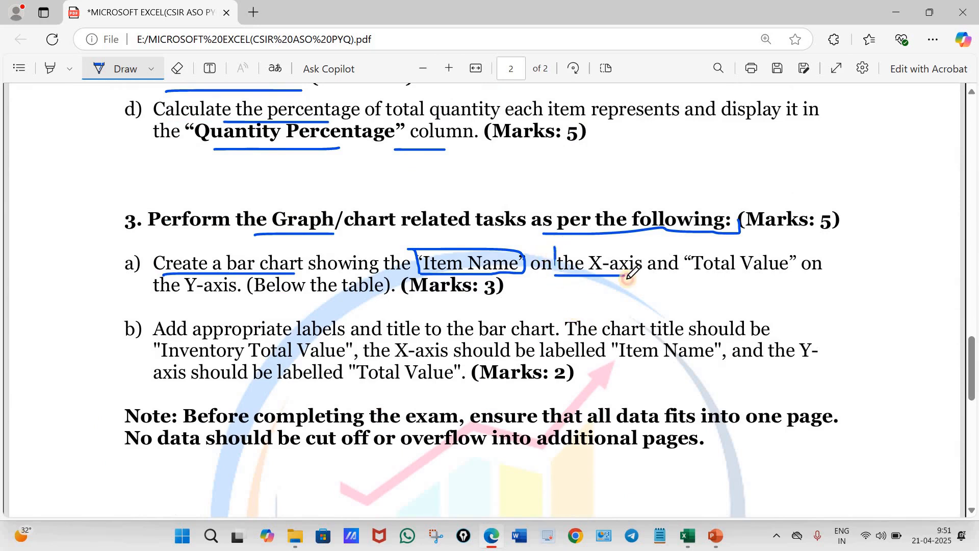
mouse_move(629, 277)
left_mouse_down()
mouse_move(646, 251)
mouse_move(563, 255)
left_mouse_up()
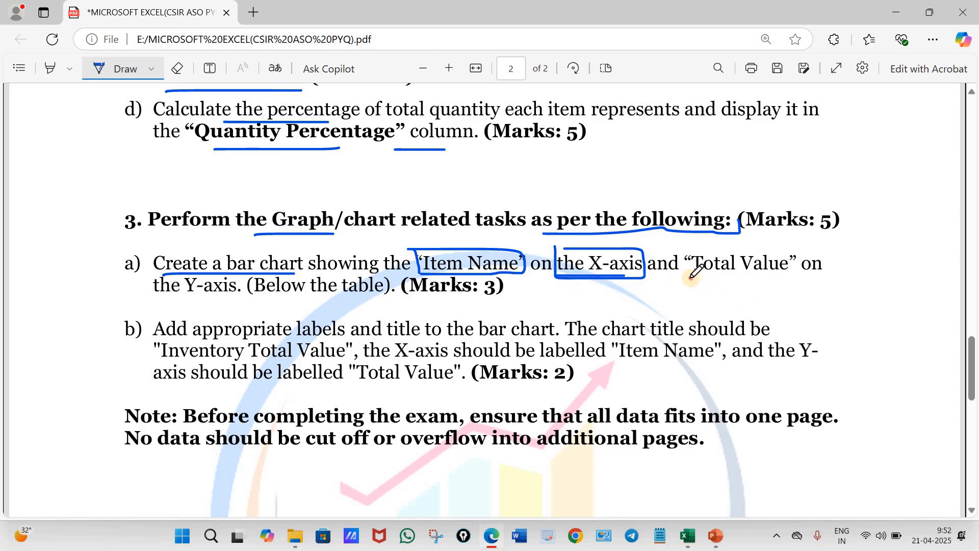
- Underline "Total Value", "the Y-axis" and "(Below the table)" in task 3a with the pen
left_click_drag(692, 277, 779, 277)
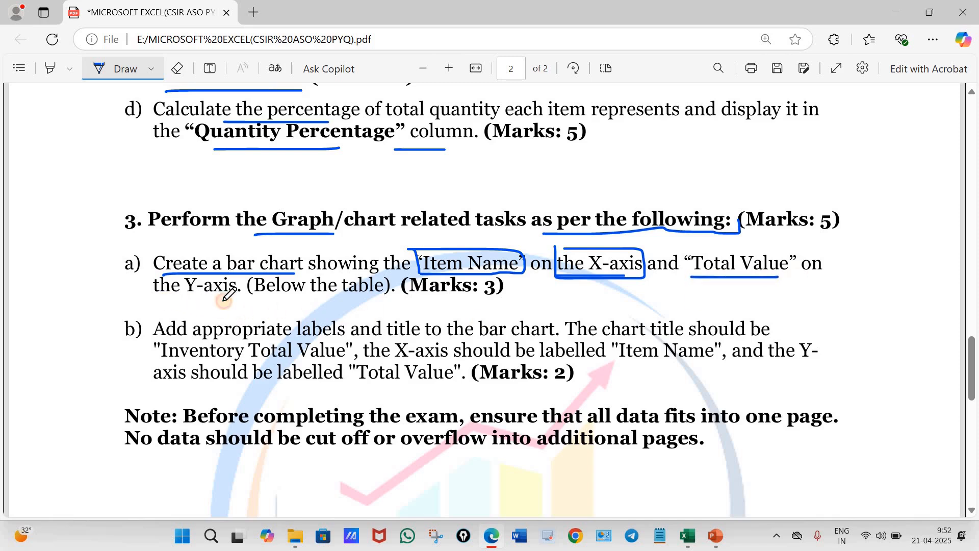
left_click_drag(160, 301, 228, 300)
mouse_move(228, 300)
left_mouse_down()
mouse_move(237, 277)
mouse_move(349, 300)
left_mouse_up()
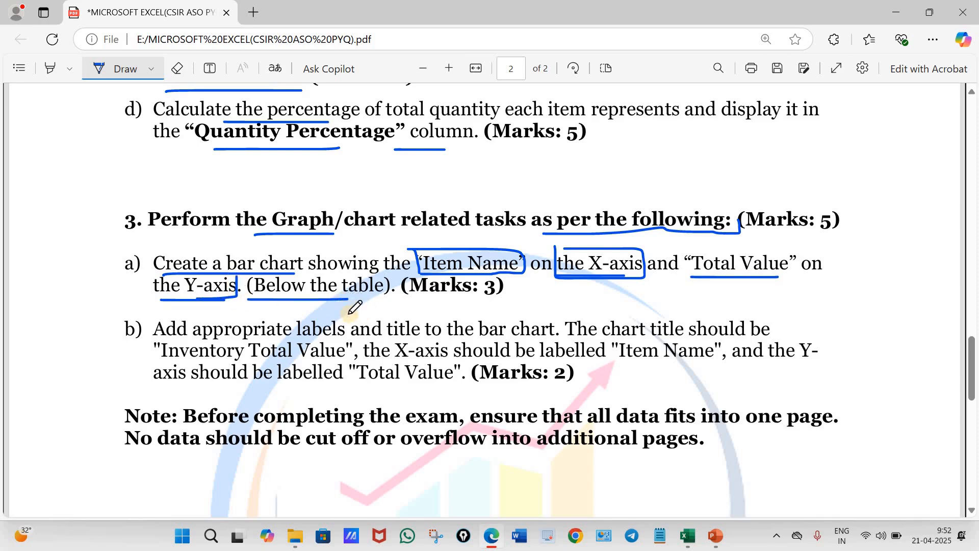
- Box "bar chart" in task 3a with an arrow pointing to it, and add a horizontal and a vertical stroke beside the task text
mouse_move(220, 238)
left_mouse_down()
mouse_move(220, 273)
mouse_move(296, 275)
mouse_move(304, 254)
left_mouse_up()
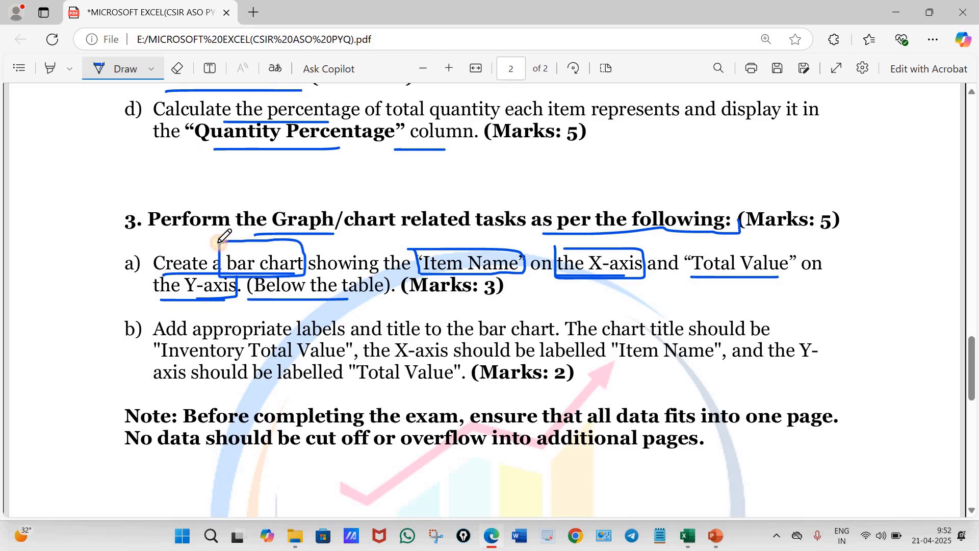
left_click_drag(217, 241, 255, 238)
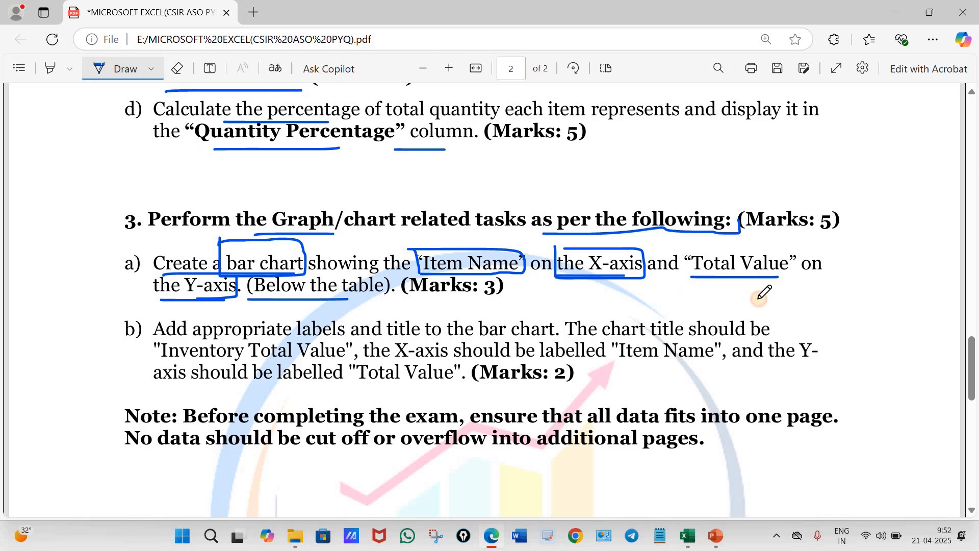
left_click_drag(761, 295, 550, 296)
left_click_drag(902, 157, 917, 301)
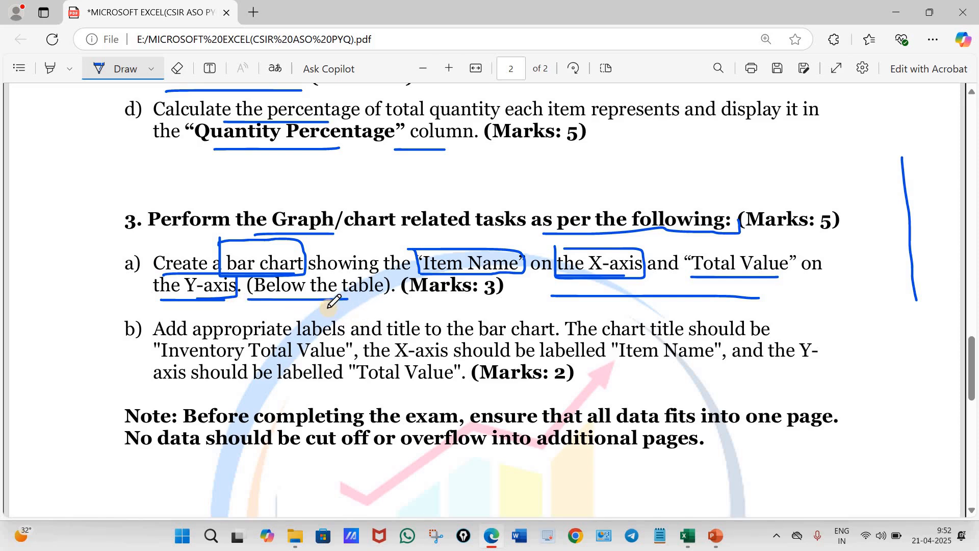
left_click_drag(243, 228, 251, 254)
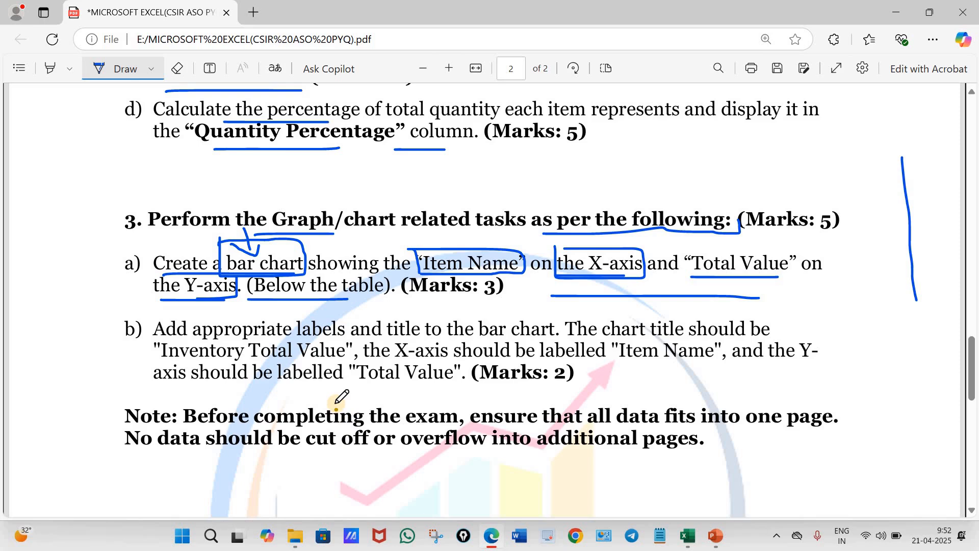
- In task 3b, underline the words on labels, title, chart and "The chart title should be", and box "Inventory Total Value"
left_click_drag(264, 337, 441, 337)
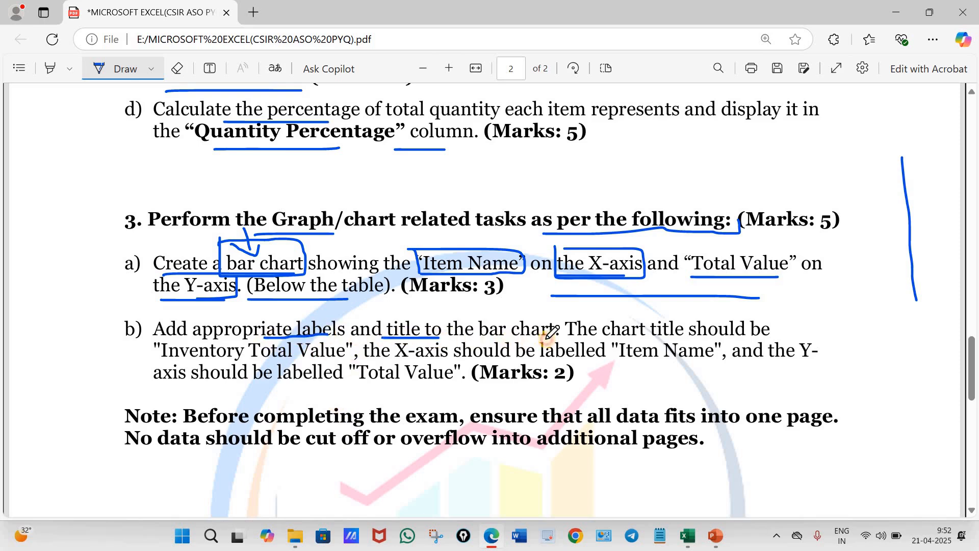
left_click_drag(503, 338, 539, 338)
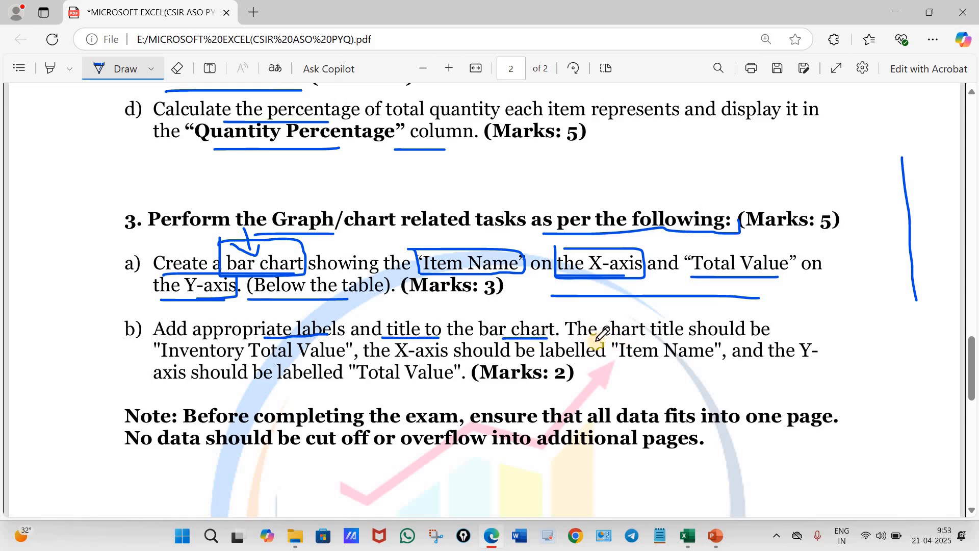
left_click_drag(589, 337, 753, 337)
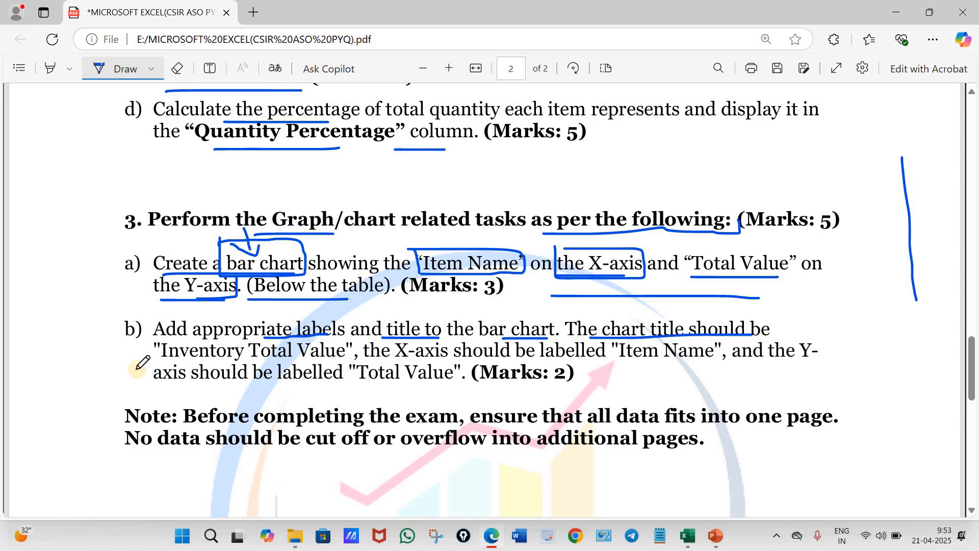
mouse_move(156, 361)
left_mouse_down()
mouse_move(295, 361)
mouse_move(352, 339)
mouse_move(176, 338)
mouse_move(154, 340)
mouse_move(156, 358)
left_mouse_up()
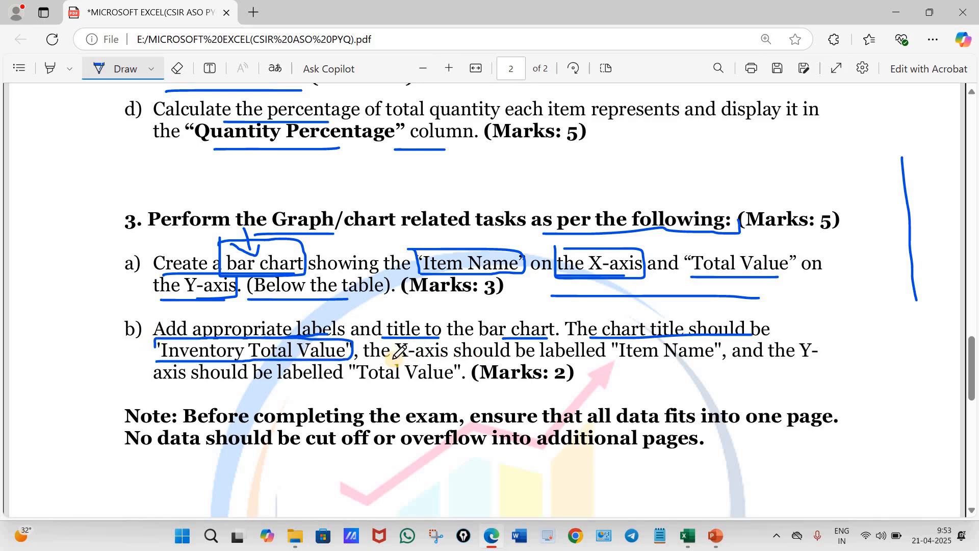
- Mark the axis label requirements in task 3b, underlining the X-axis and Y-axis wording and boxing "Item Name" and "Total Value"
left_click_drag(371, 359, 416, 359)
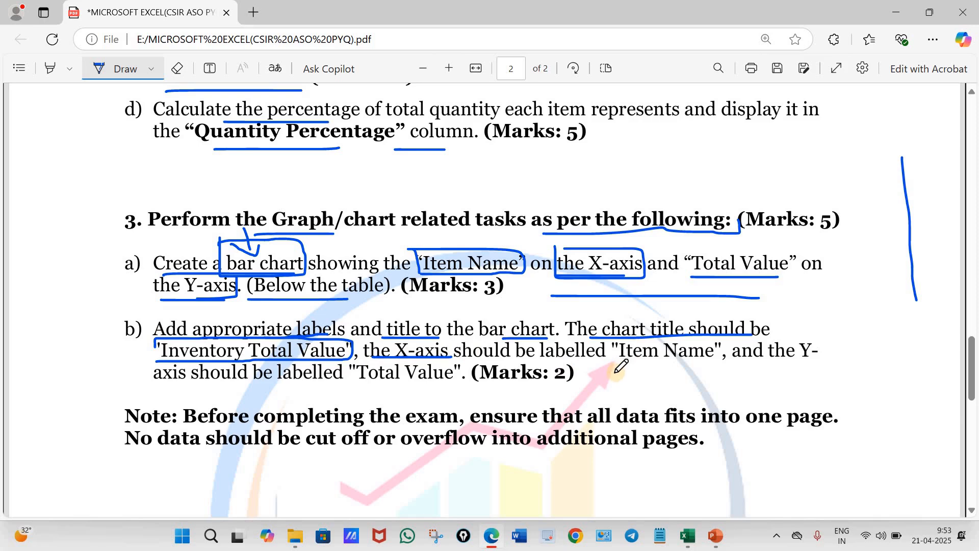
mouse_move(612, 367)
left_mouse_down()
mouse_move(690, 368)
mouse_move(724, 356)
left_mouse_up()
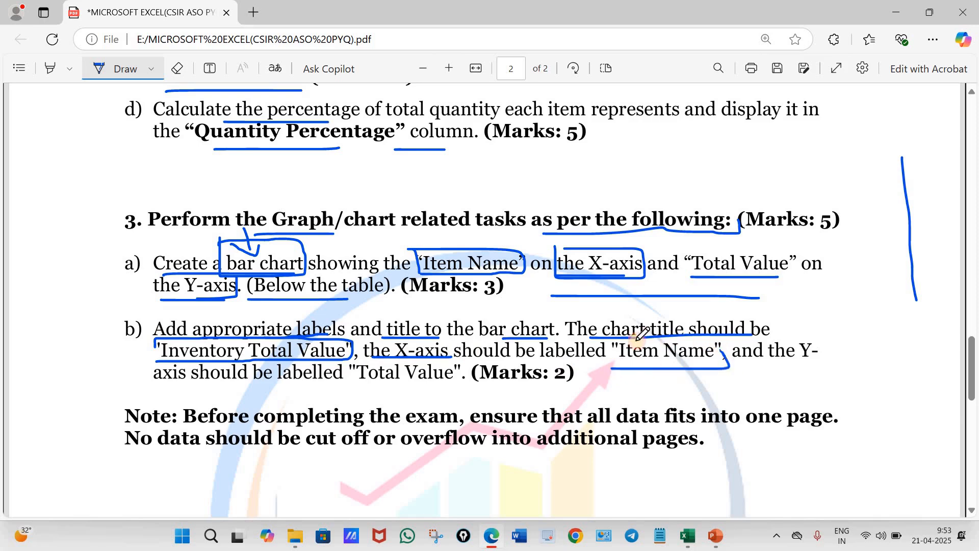
mouse_move(636, 340)
left_mouse_down()
mouse_move(612, 367)
mouse_move(647, 372)
left_mouse_up()
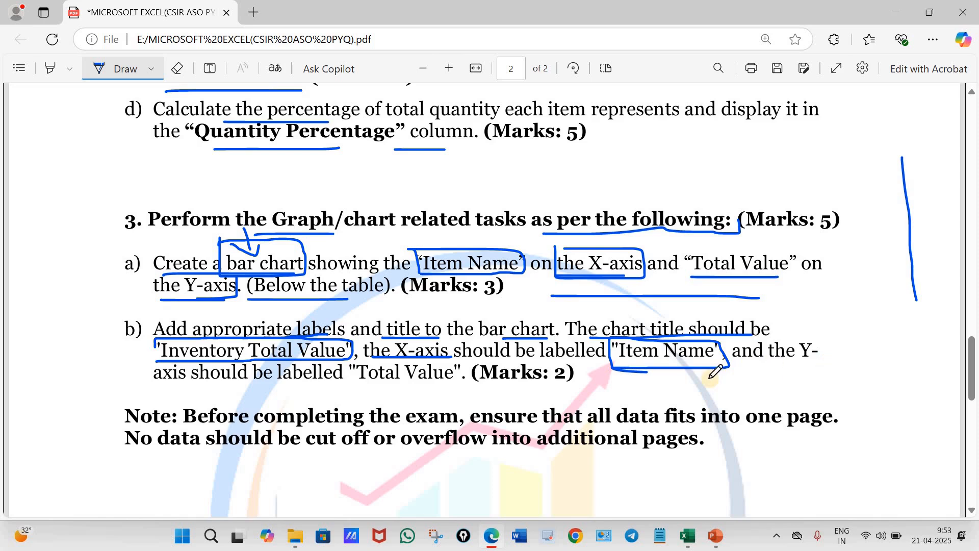
mouse_move(208, 389)
left_mouse_down()
mouse_move(466, 390)
mouse_move(468, 367)
mouse_move(363, 361)
left_mouse_up()
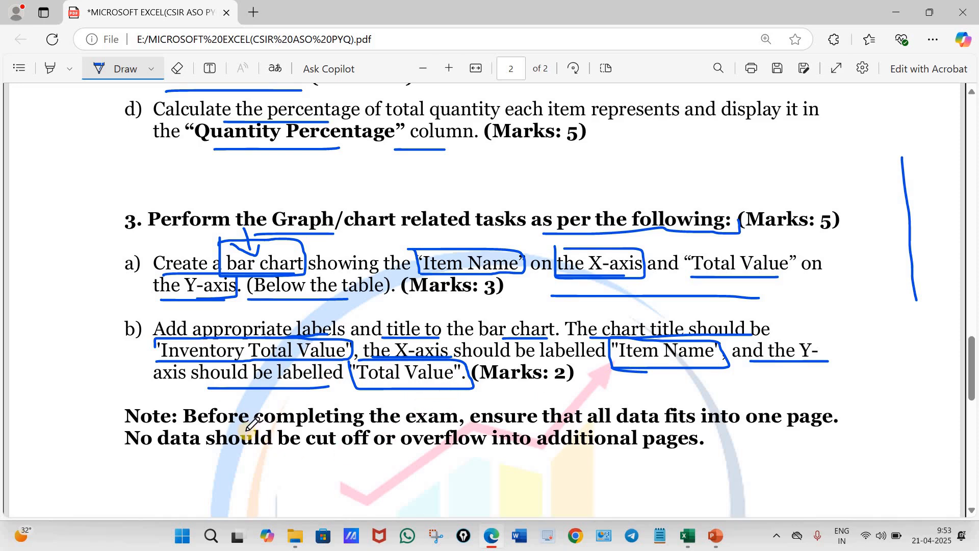
- Underline "overflow into additional pages" and "fits into" in the note about fitting all data on one page
scroll(355, 413, "down", 3)
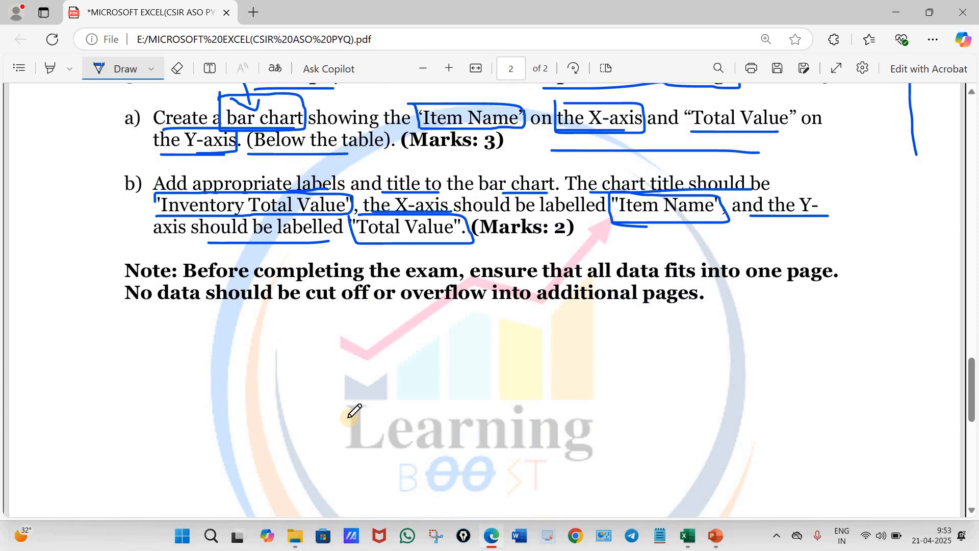
left_click_drag(416, 311, 489, 311)
left_click_drag(726, 312, 664, 283)
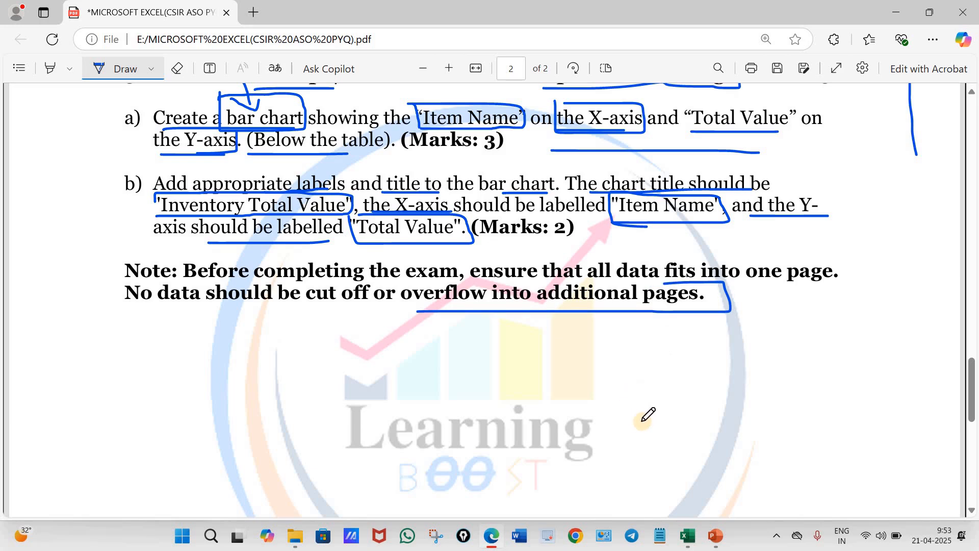
- Compare the PDF's inventory dataset with the table on Sheet10 of the Excel workbook, finishing in Excel
scroll(648, 415, "up", 20)
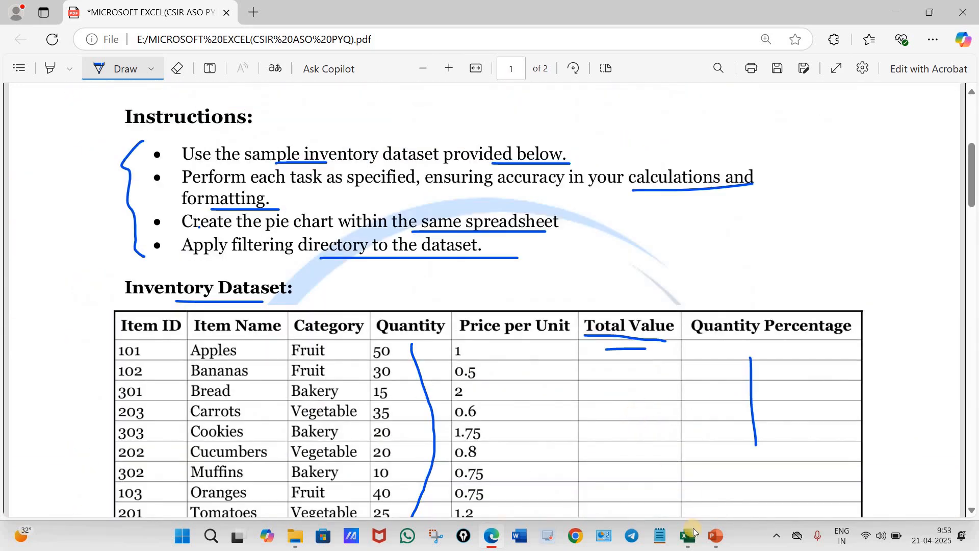
left_click(690, 544)
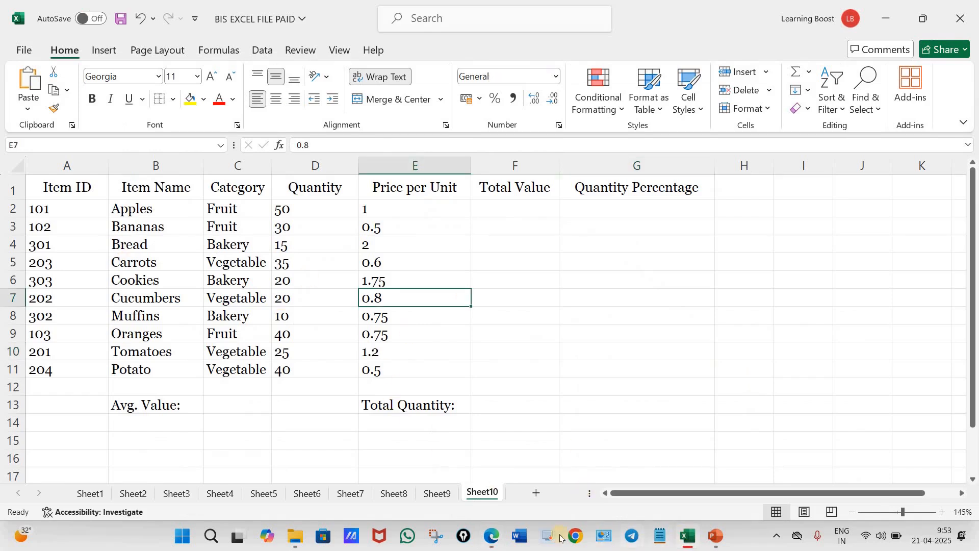
left_click(492, 536)
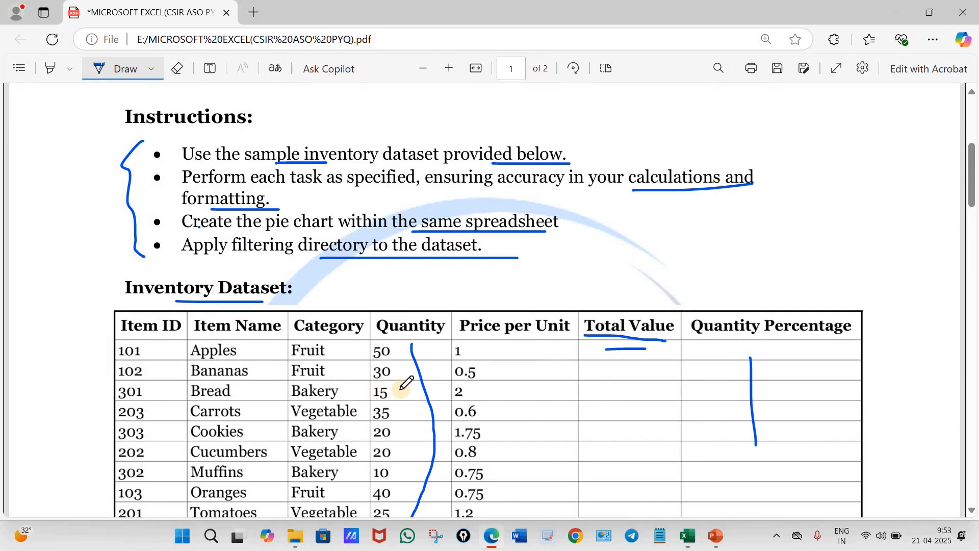
scroll(408, 383, "down", 2)
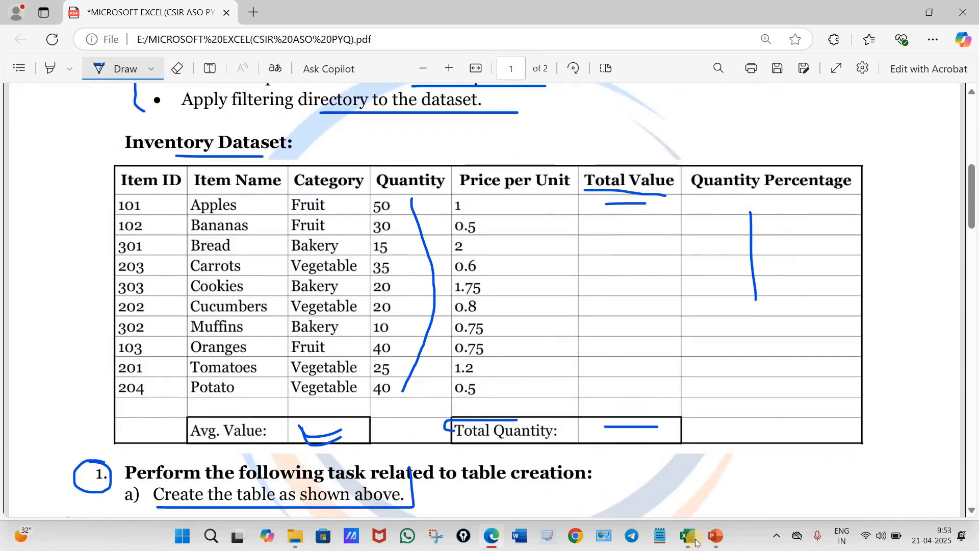
left_click(690, 537)
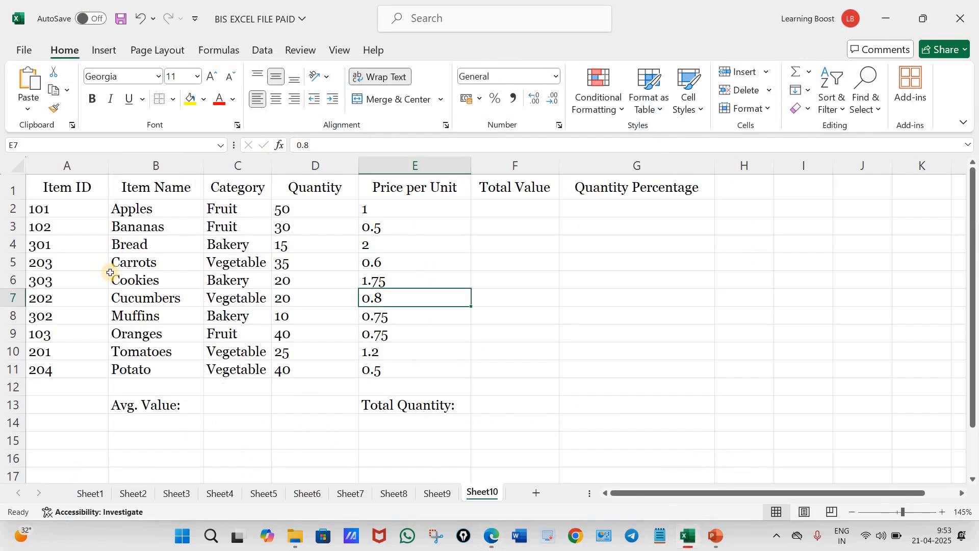
- Format the inventory table range A1:G13 in the Georgia font at size 10
left_click(452, 275)
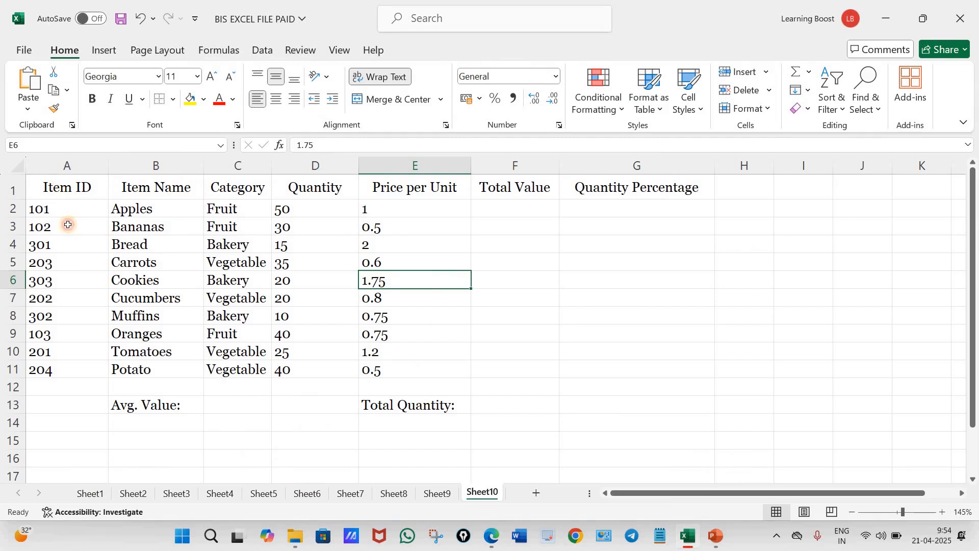
left_click_drag(66, 188, 549, 350)
left_click_drag(604, 367, 603, 404)
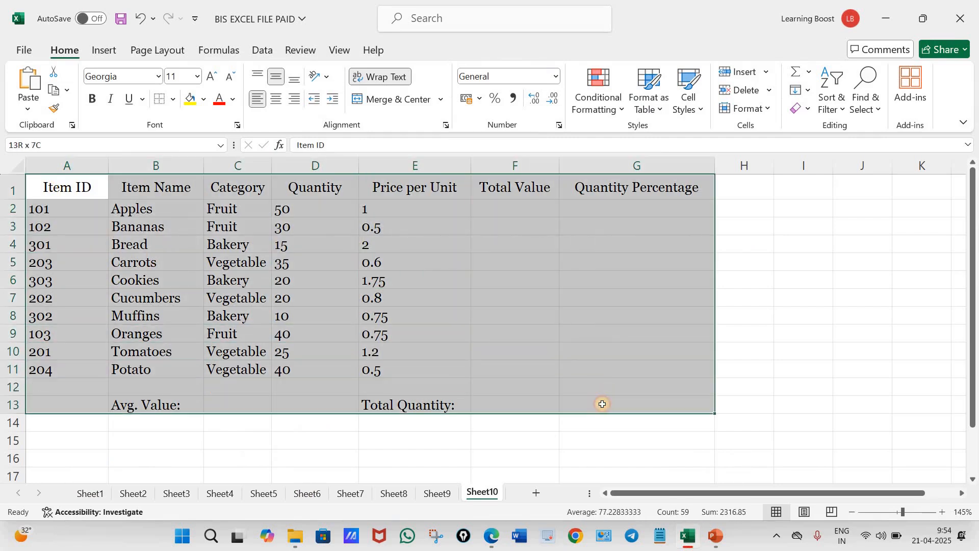
left_click(156, 76)
left_click(128, 77)
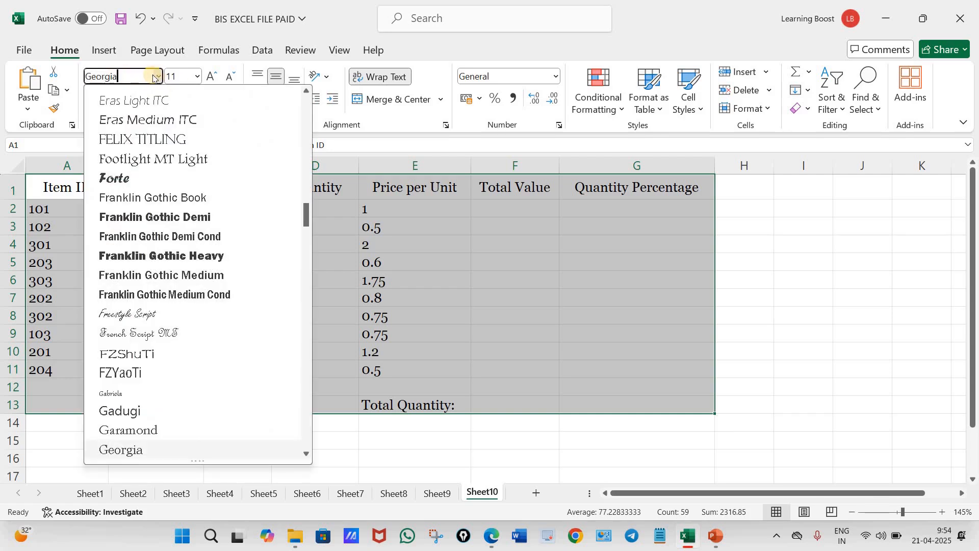
left_click(193, 77)
left_click(197, 76)
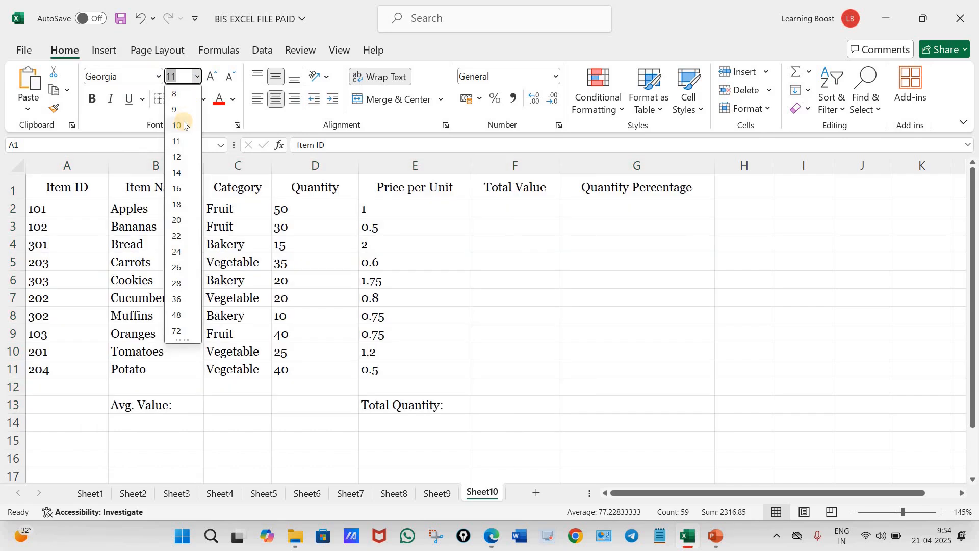
left_click(184, 125)
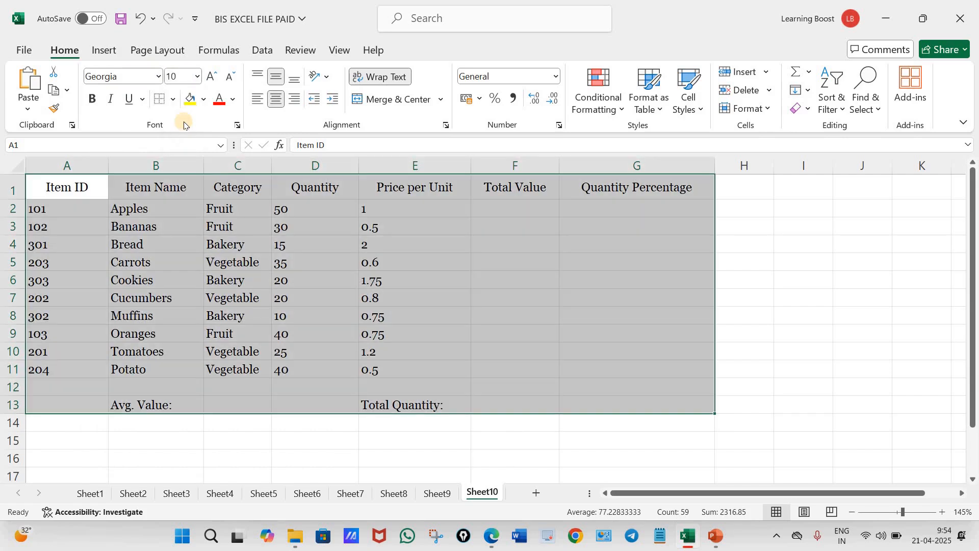
left_click(271, 442)
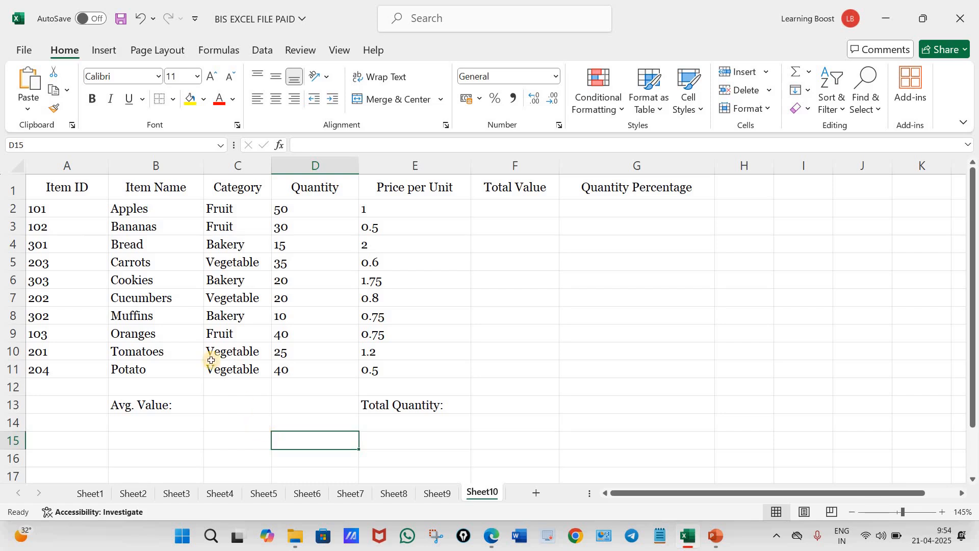
- Center the contents of the inventory table range A1:G13 horizontally
left_click_drag(33, 184, 664, 407)
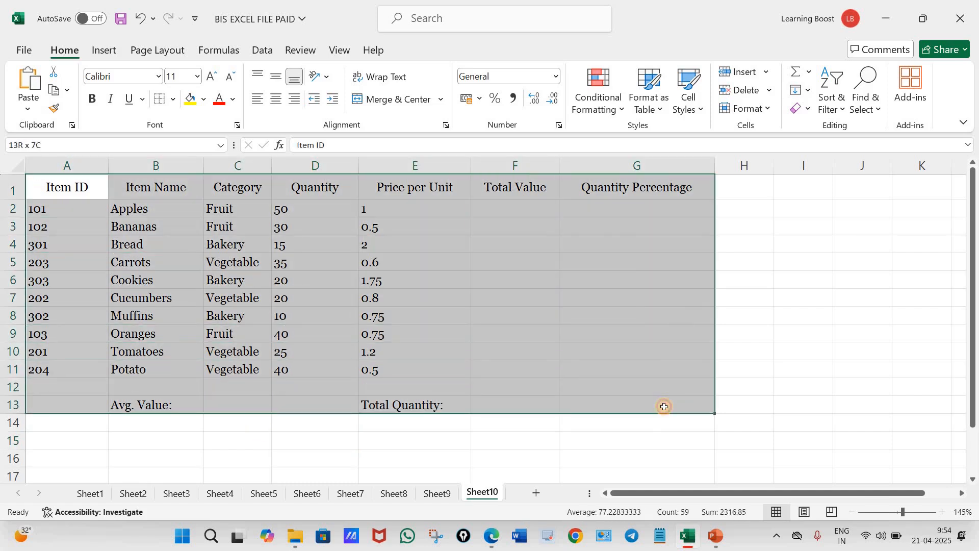
left_click(274, 100)
left_click(275, 100)
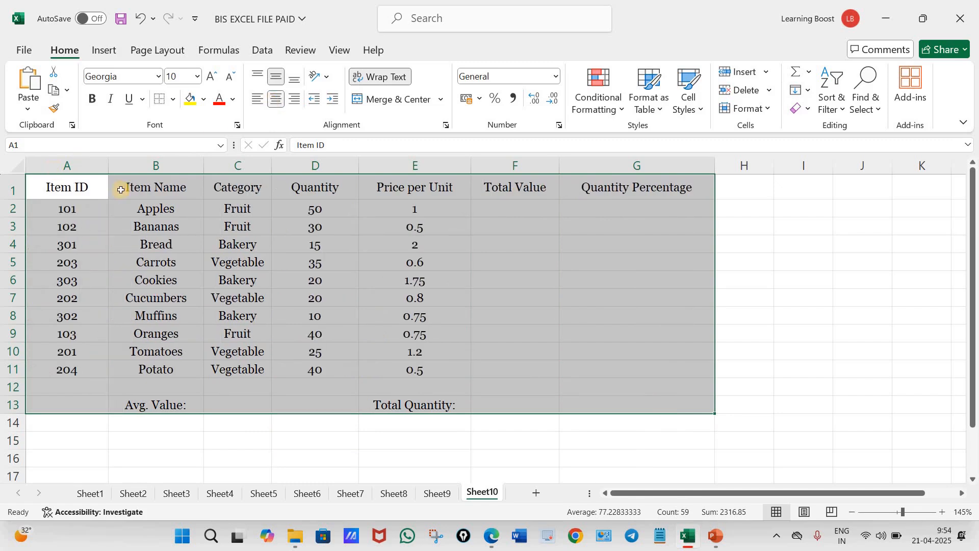
left_click(737, 279)
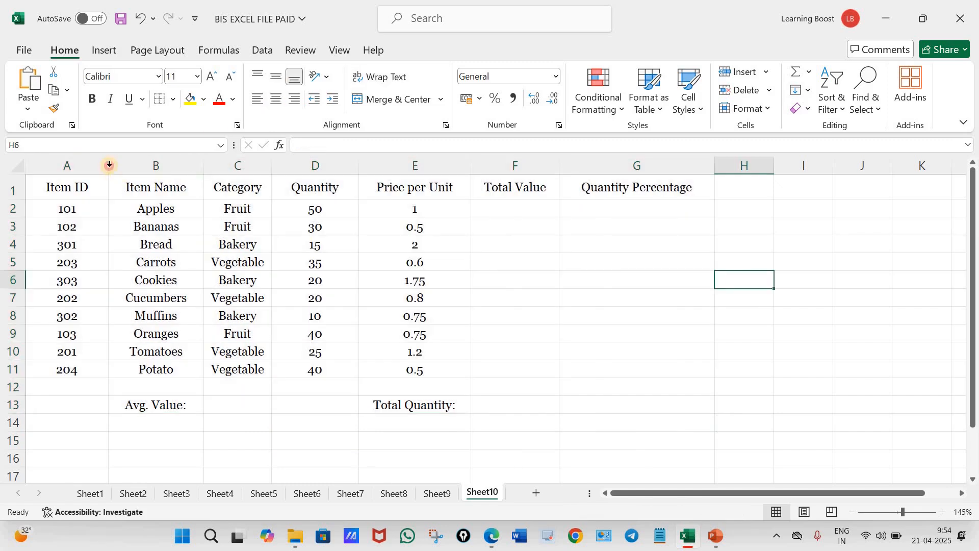
- Try autofitting the column widths to the header row A1:G1 and widening the Category column, and undo these width changes
double_click(109, 165)
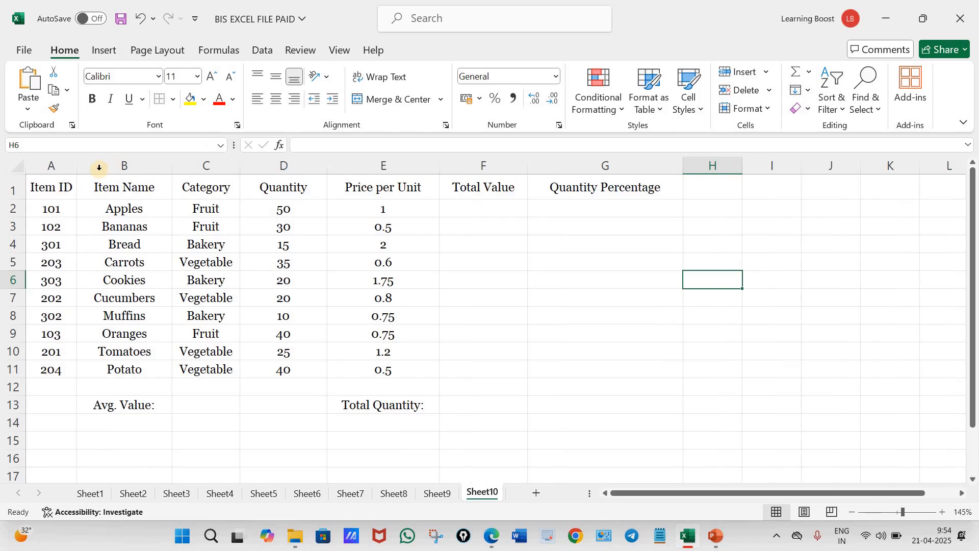
left_click(140, 18)
left_click_drag(67, 187, 631, 182)
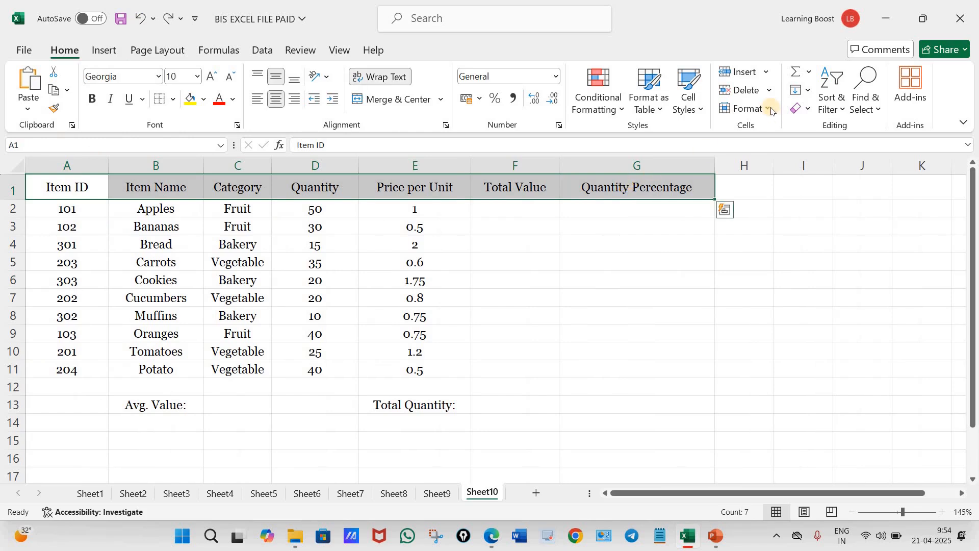
left_click(747, 109)
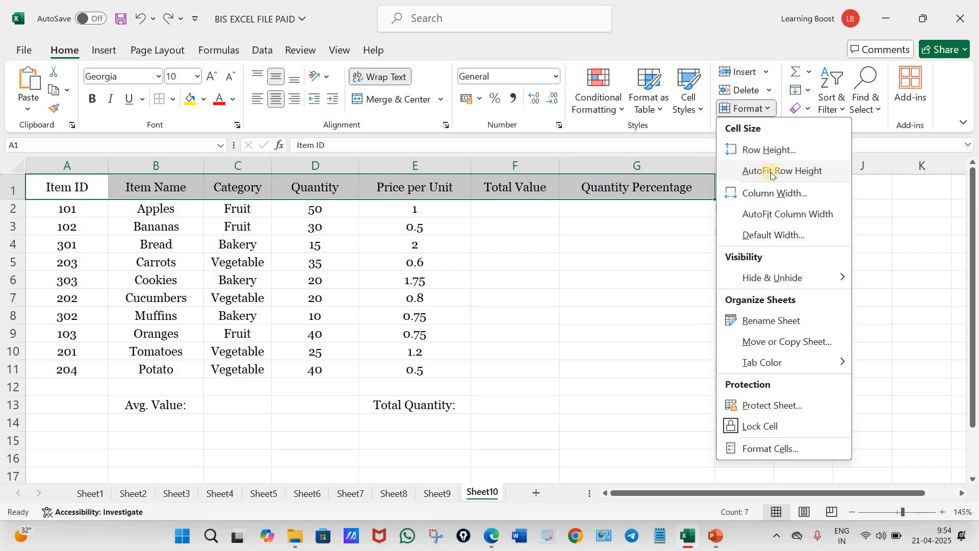
left_click(773, 213)
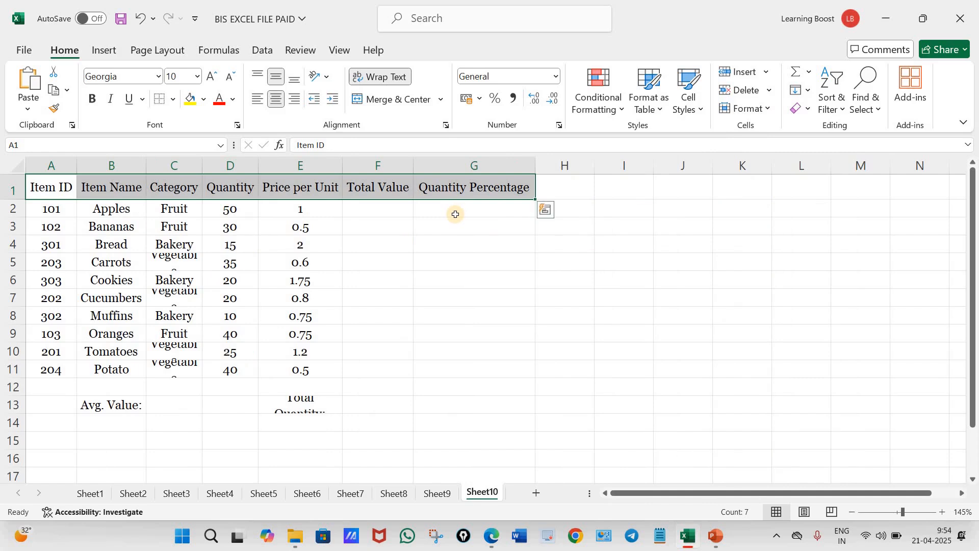
left_click(67, 299)
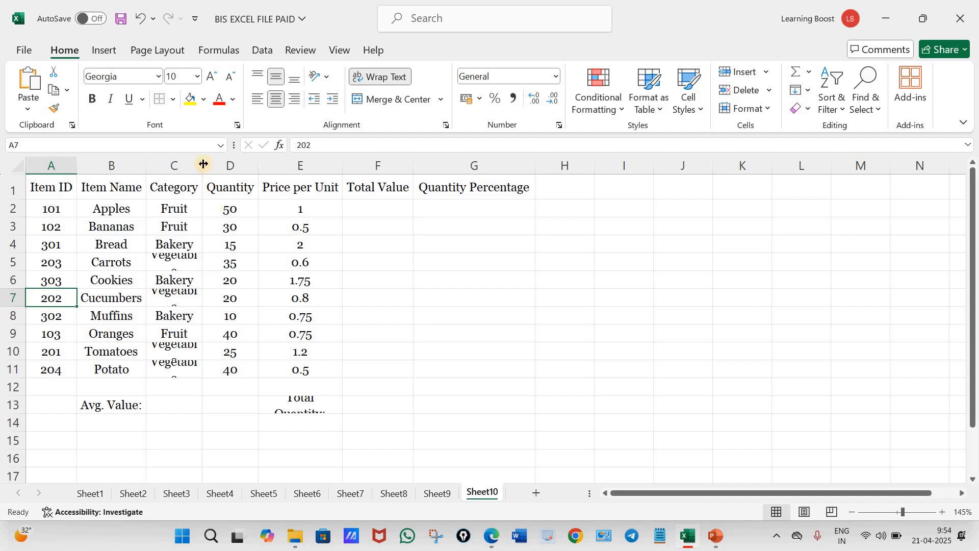
left_click_drag(204, 164, 238, 164)
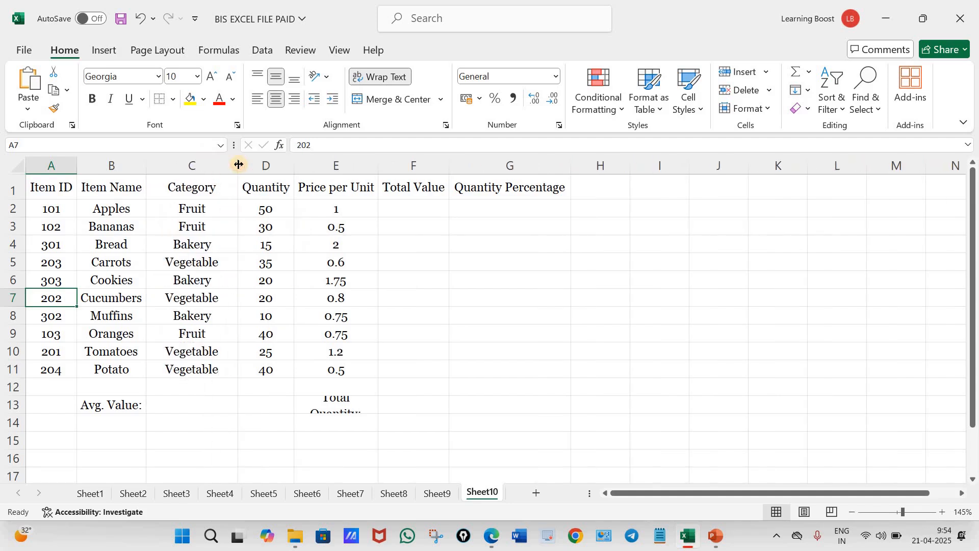
left_click(138, 19)
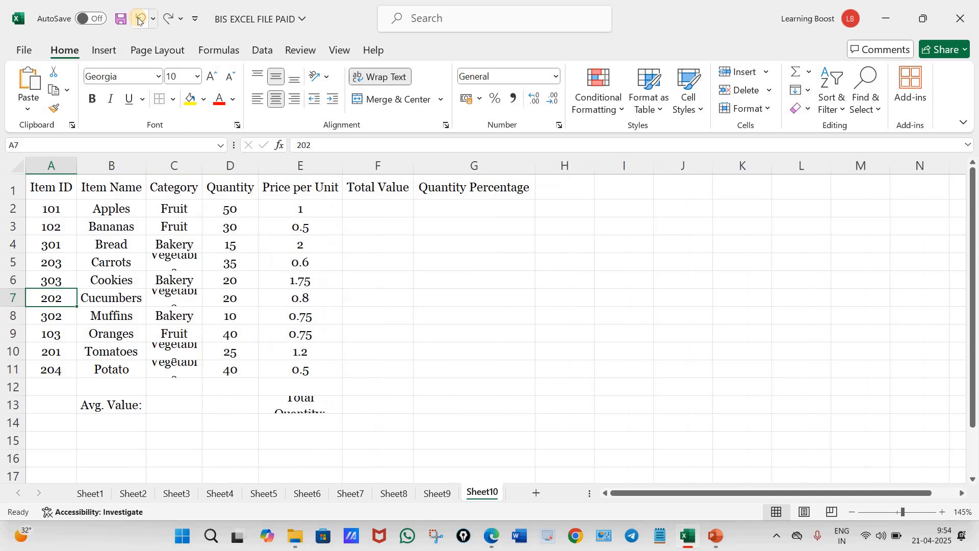
left_click(138, 20)
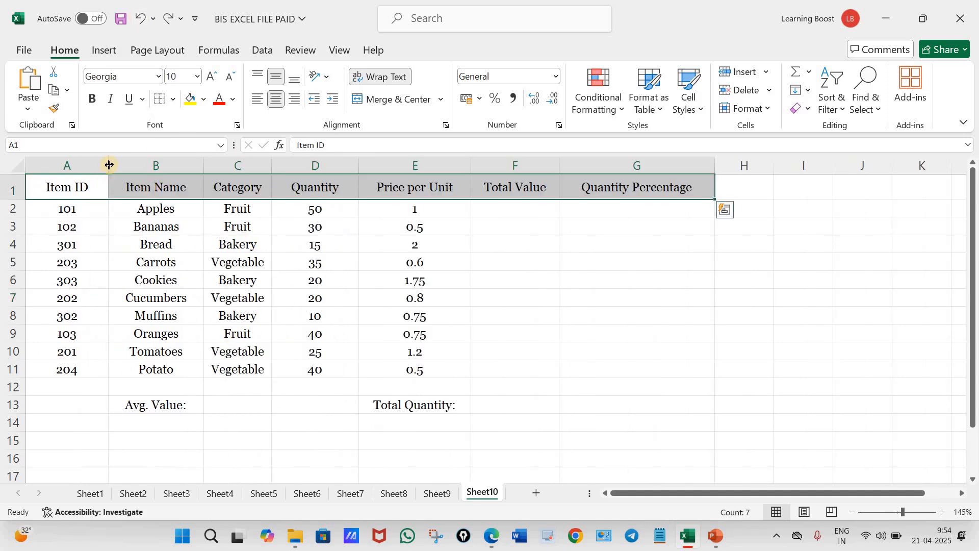
- Slightly narrow the Item ID, Item Name, Category and Quantity columns by hand so their contents still fit
left_click_drag(104, 165, 98, 165)
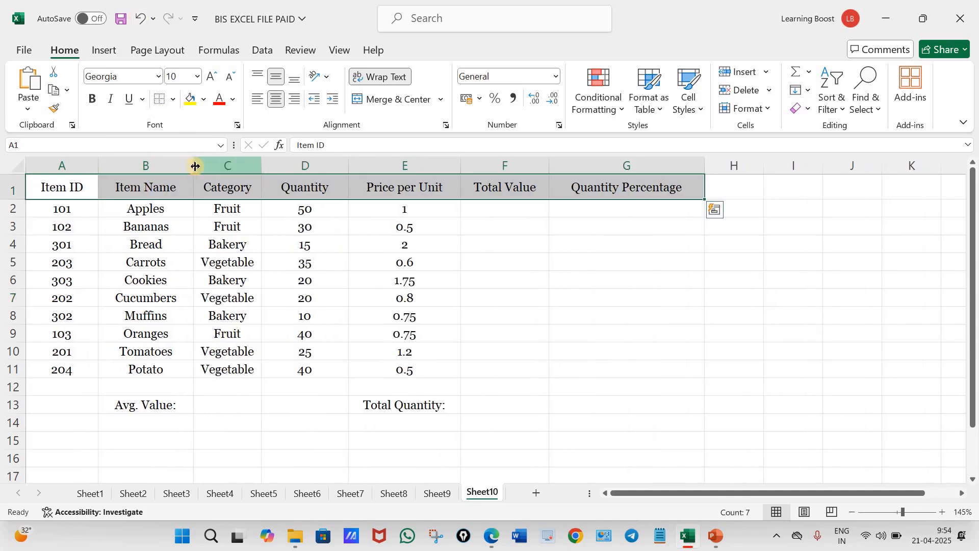
left_click_drag(187, 167, 180, 167)
left_click_drag(261, 166, 252, 166)
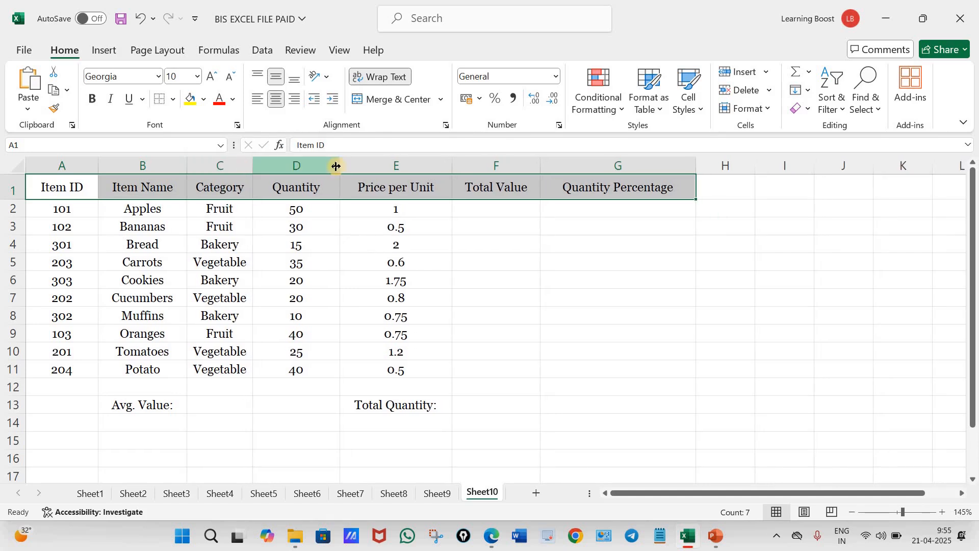
left_click_drag(331, 166, 330, 166)
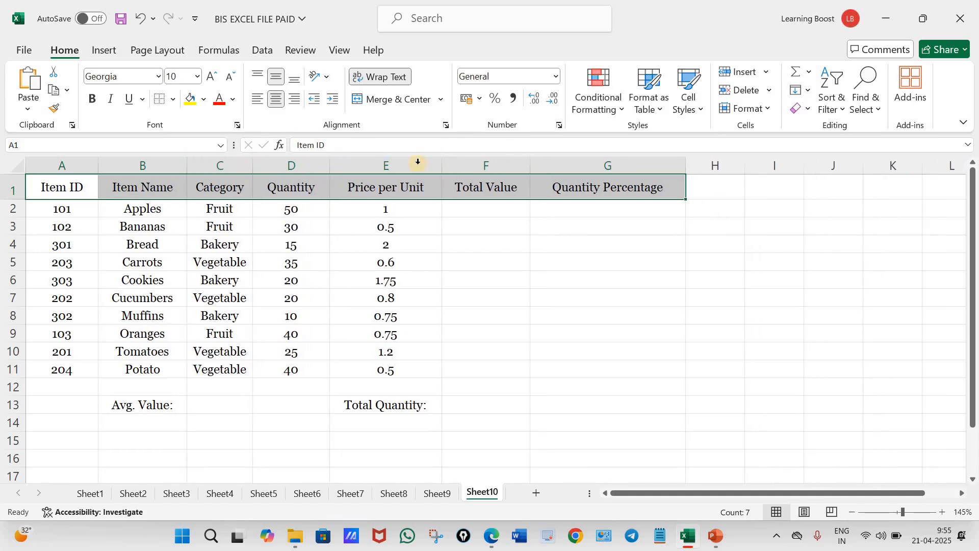
left_click(755, 109)
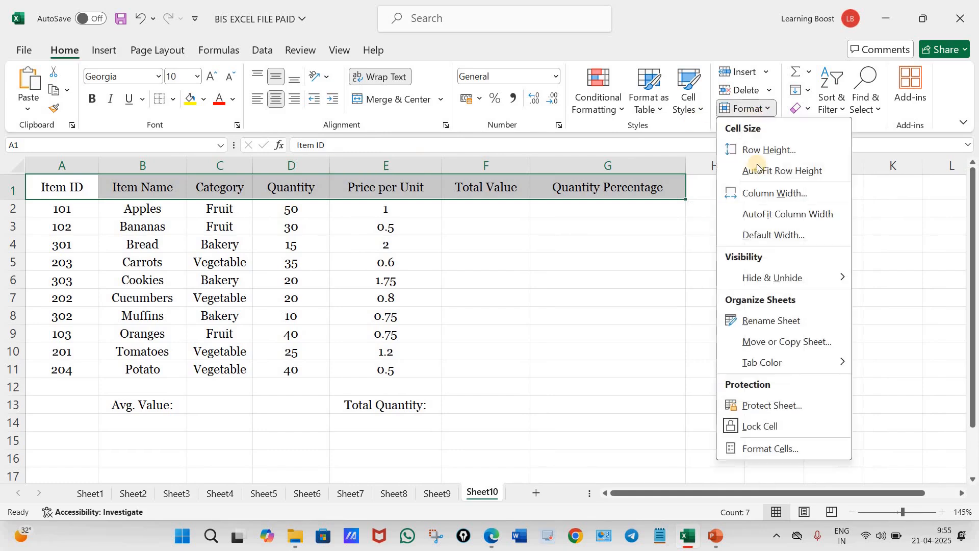
left_click(779, 194)
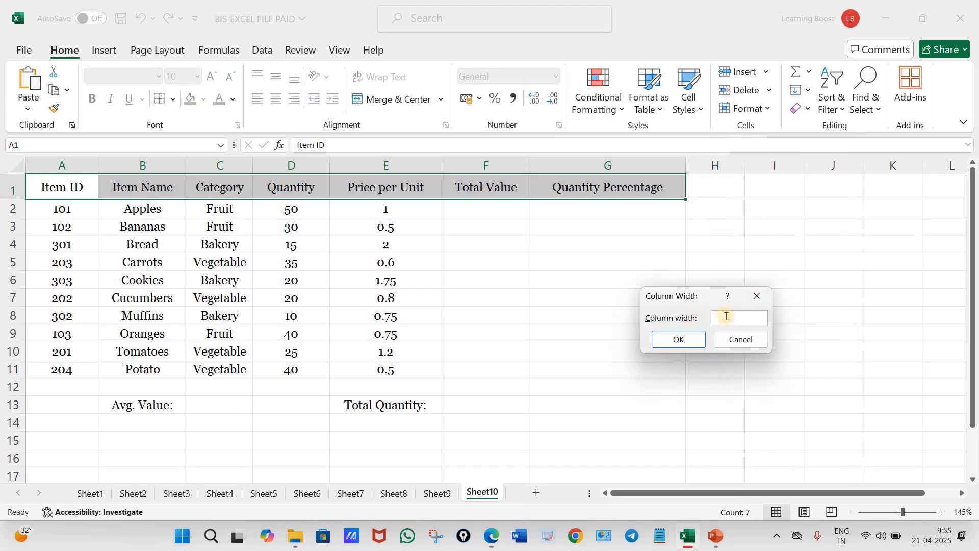
left_click(754, 341)
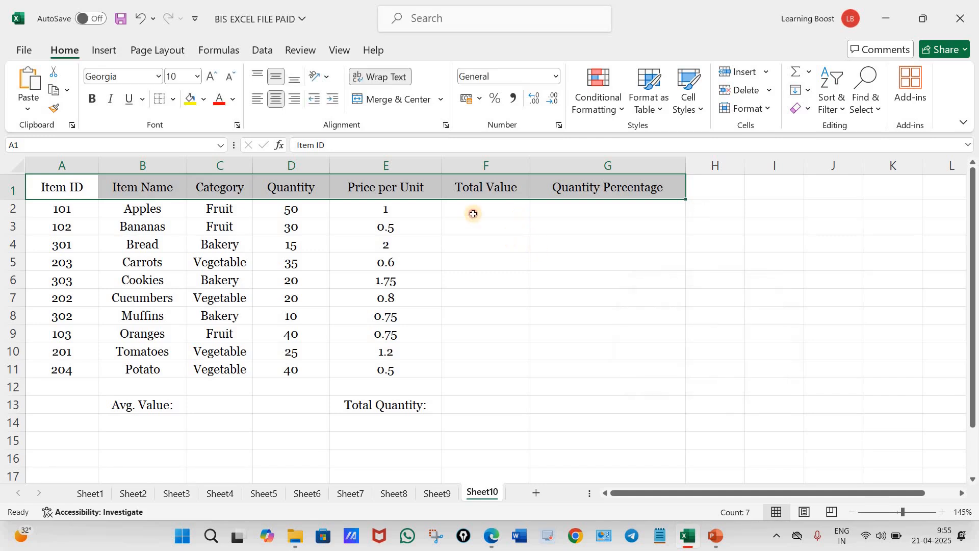
- Narrow the Price per Unit, Total Value and Quantity Percentage columns by hand to fit their headers more closely
left_click(479, 242)
left_click_drag(432, 165, 426, 166)
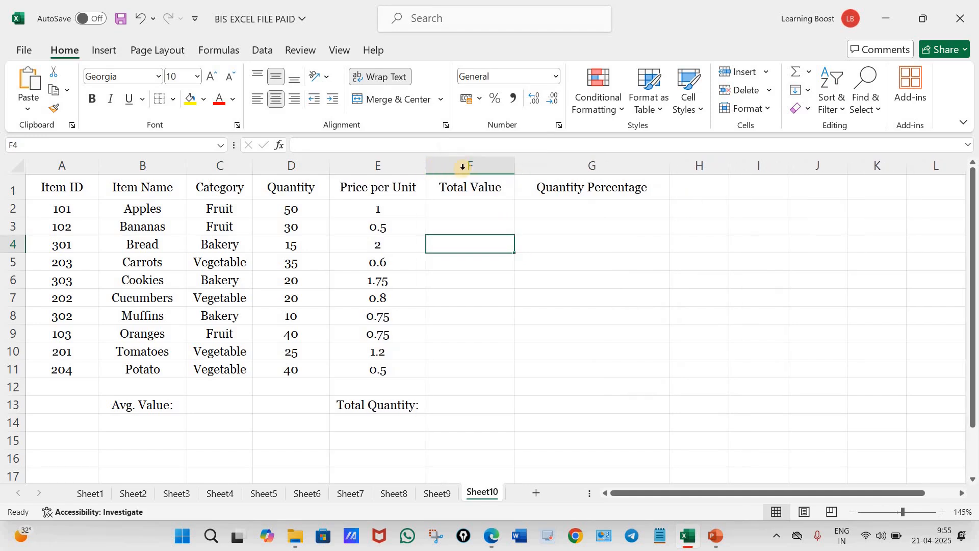
left_click_drag(516, 165, 510, 165)
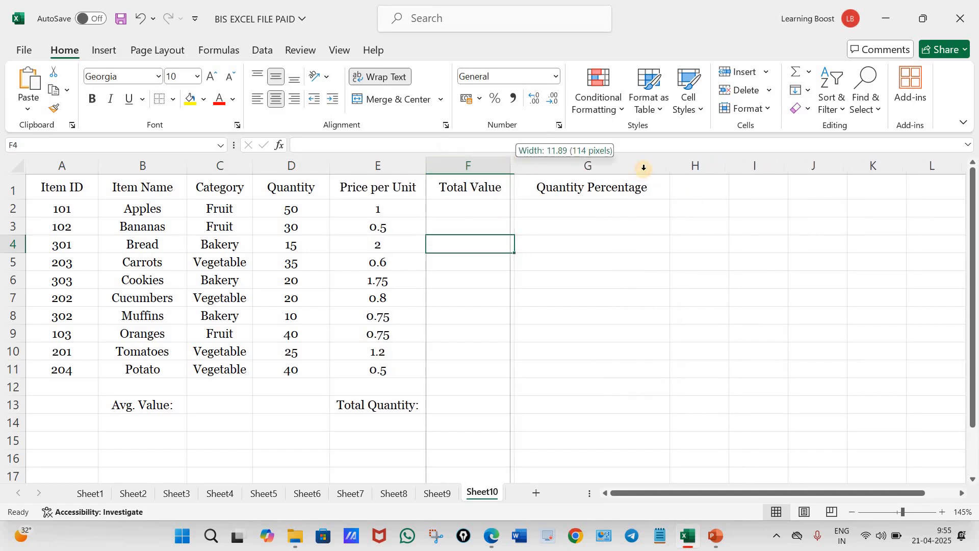
left_click_drag(666, 165, 645, 164)
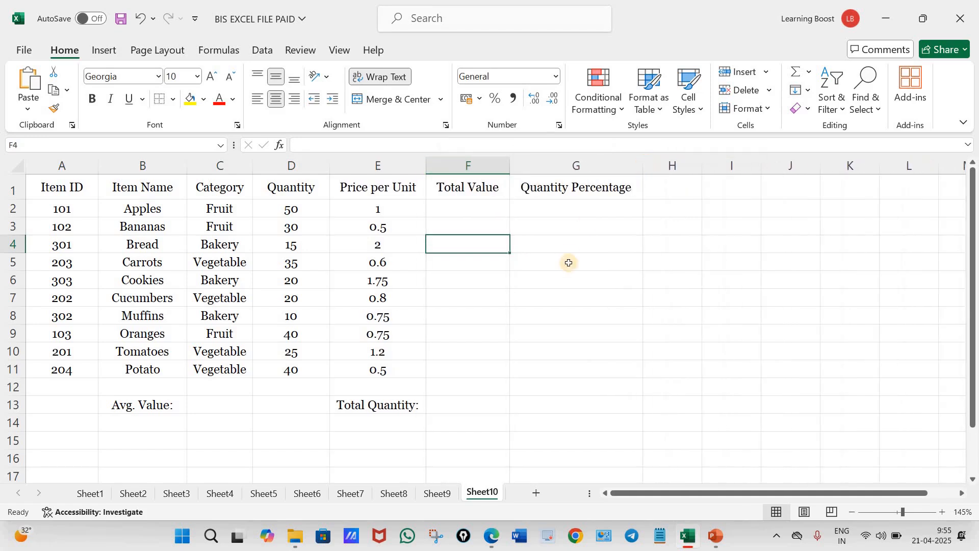
left_click(569, 263)
left_click(724, 384)
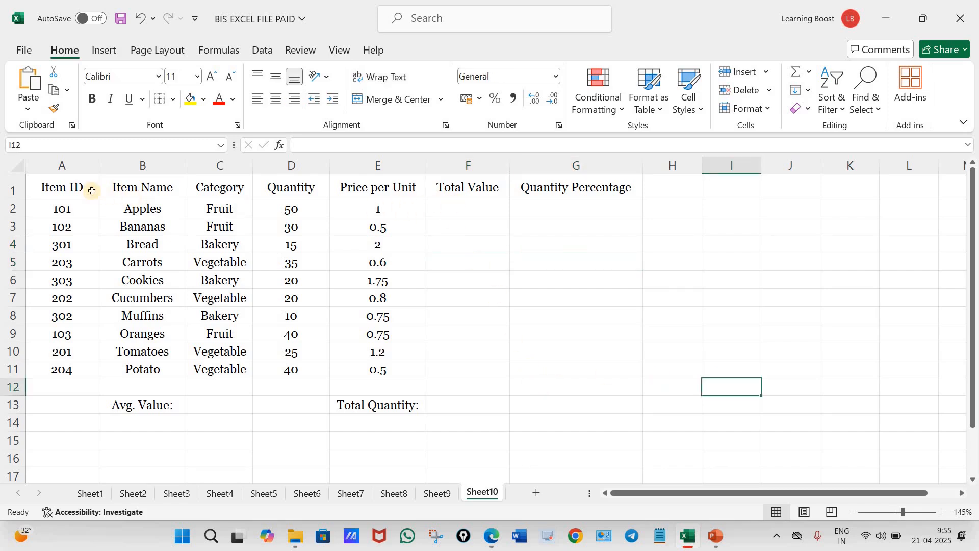
- Make the header row A1:G1 of the inventory table bold
left_click_drag(64, 189, 546, 409)
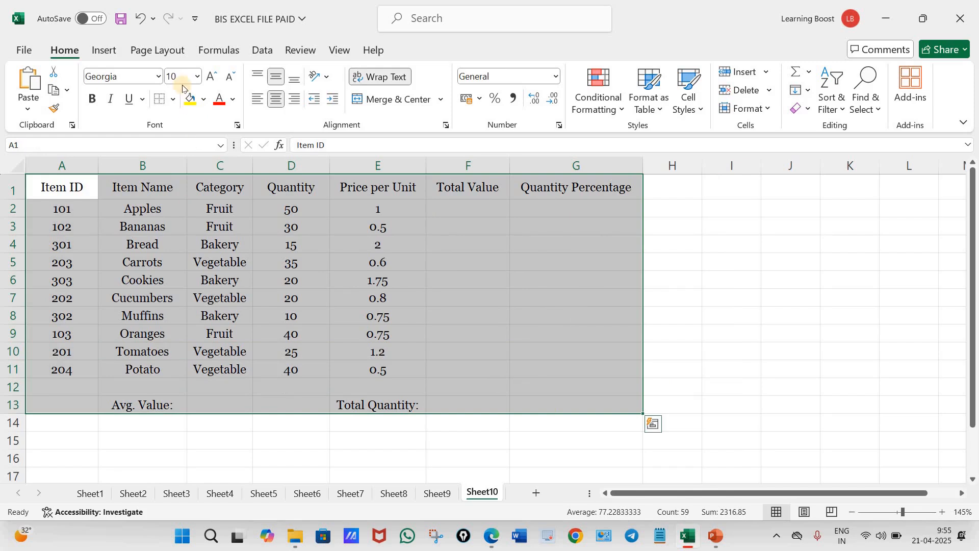
left_click(220, 434)
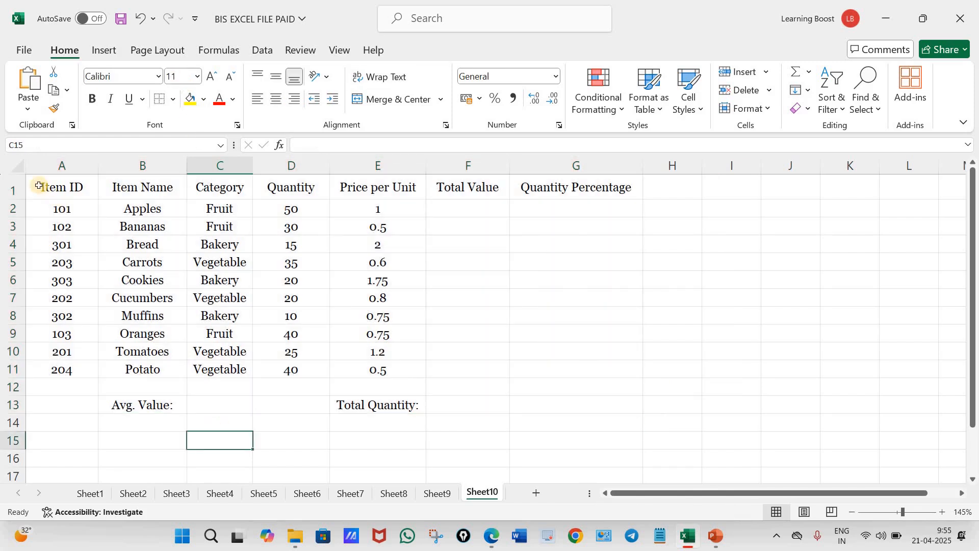
left_click_drag(37, 185, 565, 195)
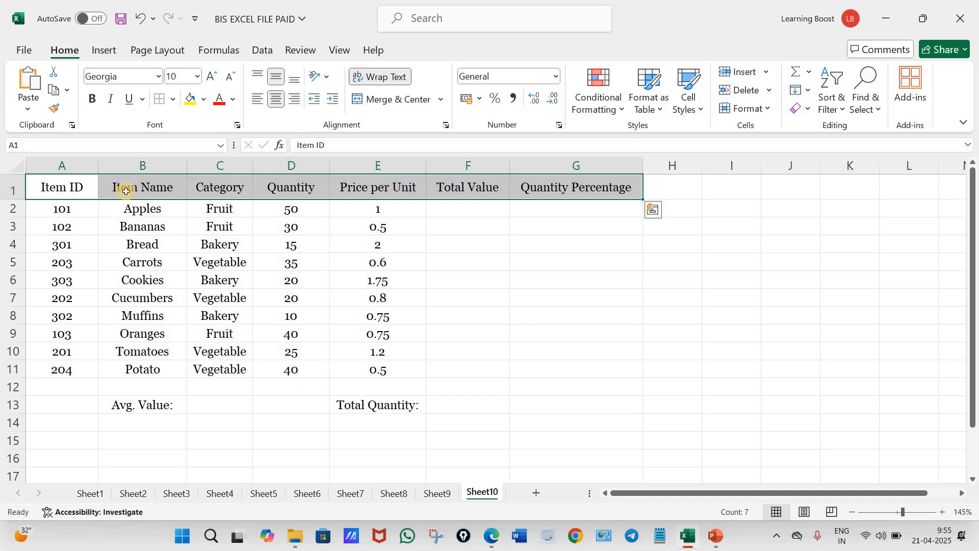
left_click(96, 100)
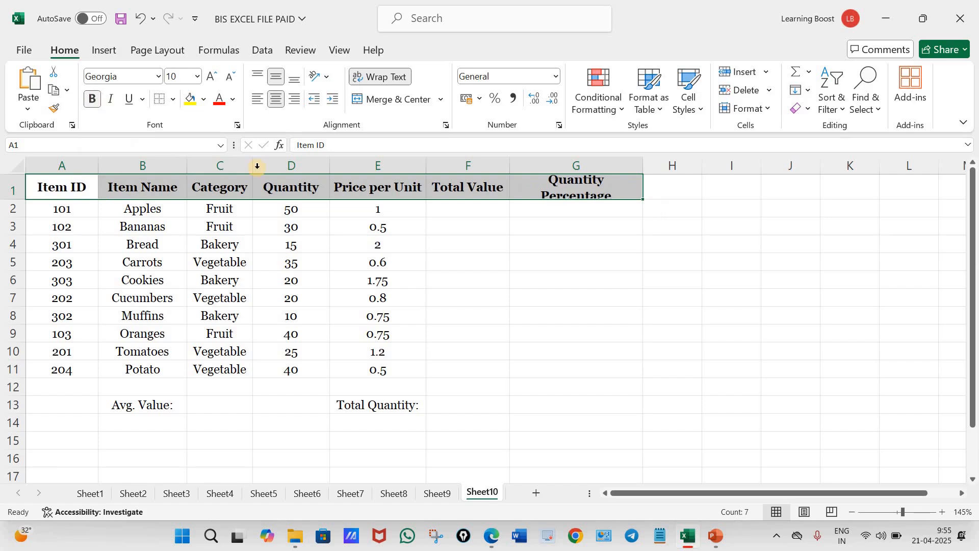
left_click(556, 297)
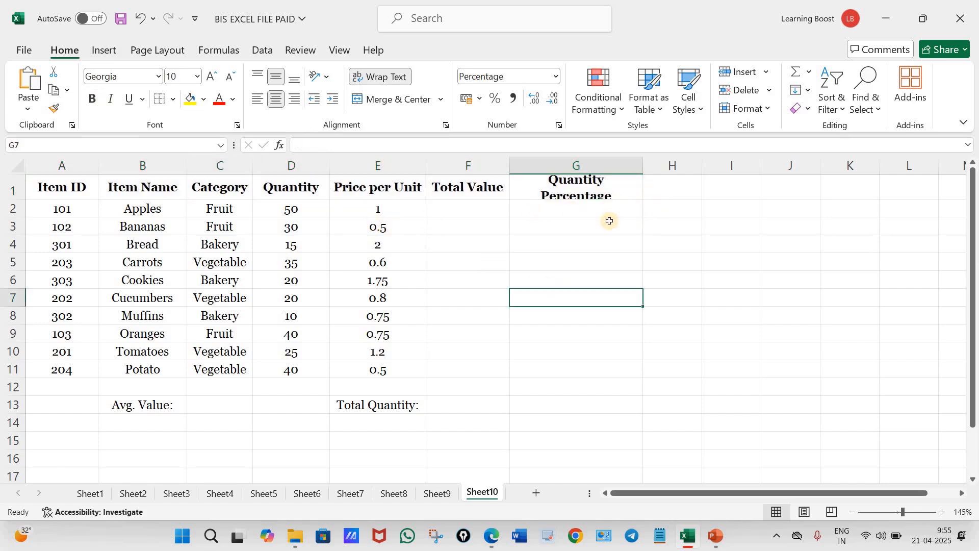
- Widen the Quantity Percentage, Price per Unit and Category columns so the bold headers fit on one line
left_click_drag(645, 166, 668, 170)
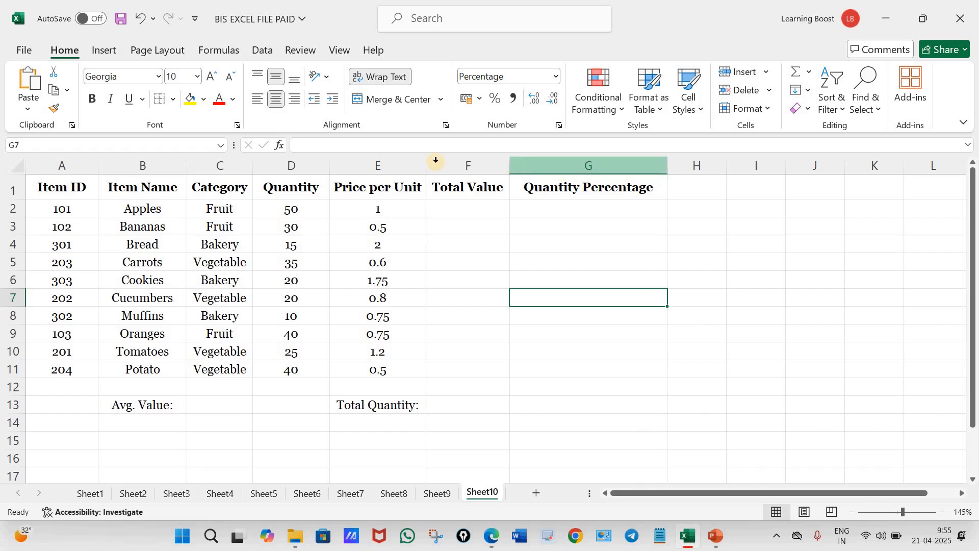
left_click_drag(426, 163, 431, 164)
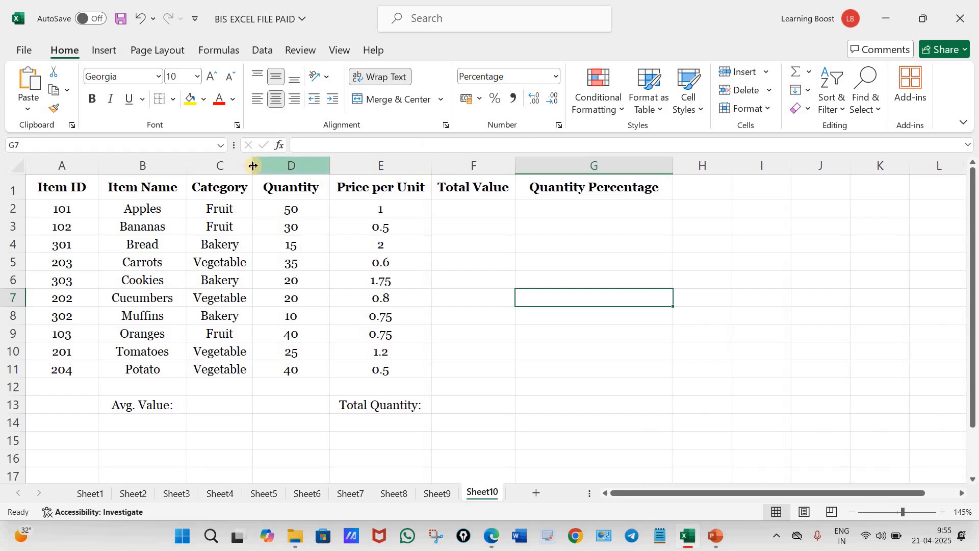
left_click_drag(252, 166, 257, 166)
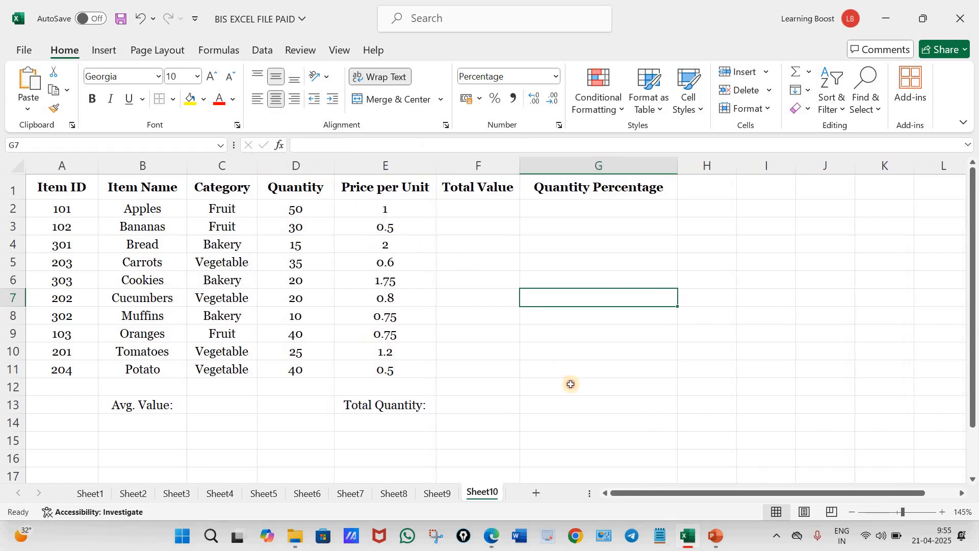
- Calculate the Total Value for Apples in F2 with the formula =D2*E2
left_click(571, 384)
left_click(749, 372)
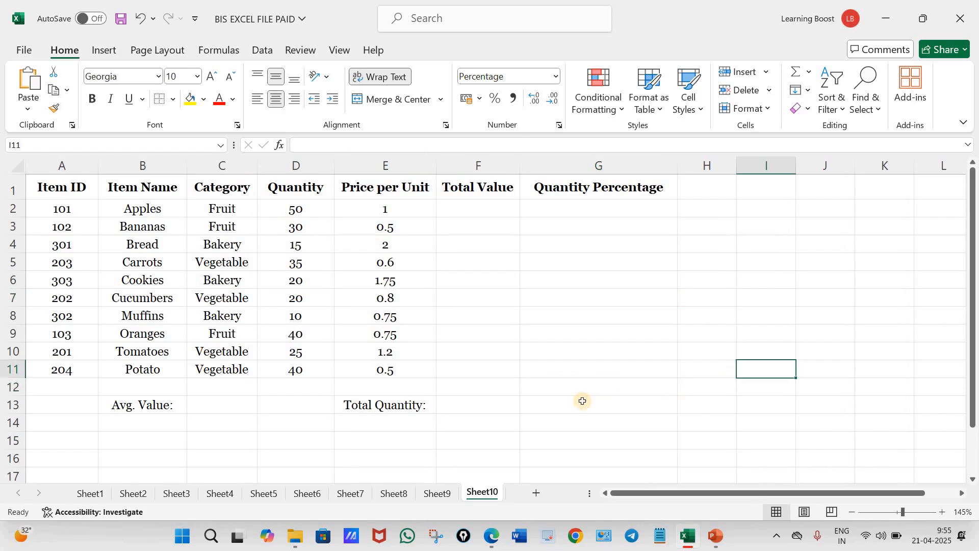
left_click(476, 209)
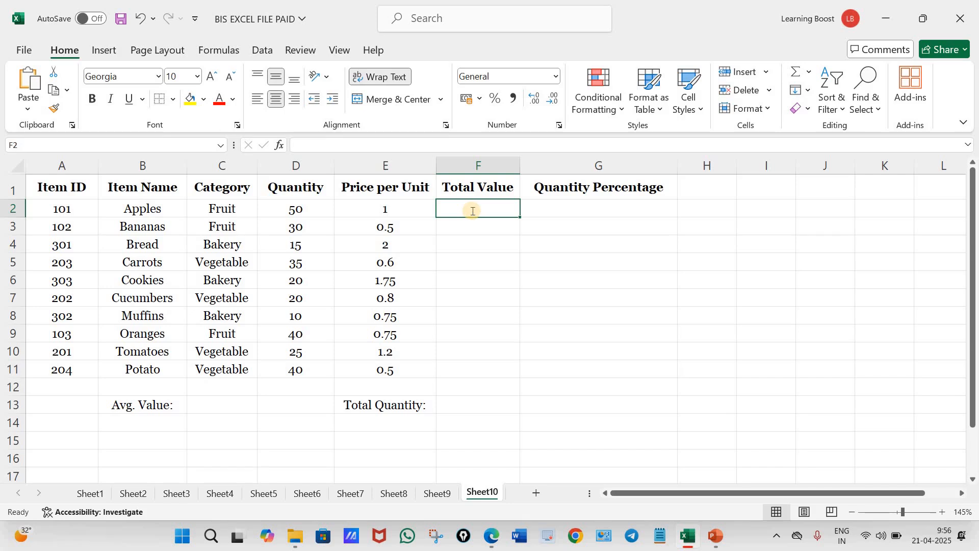
type("=")
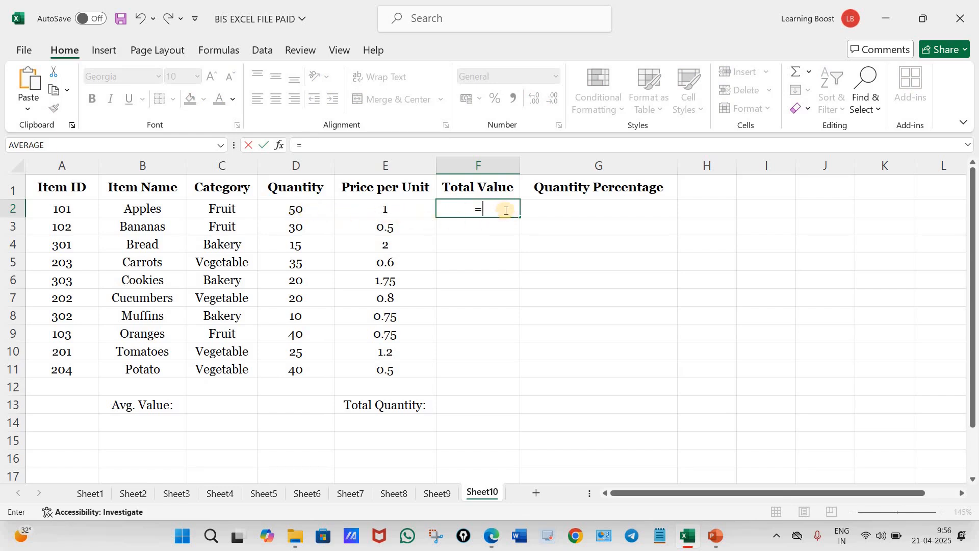
left_click(299, 207)
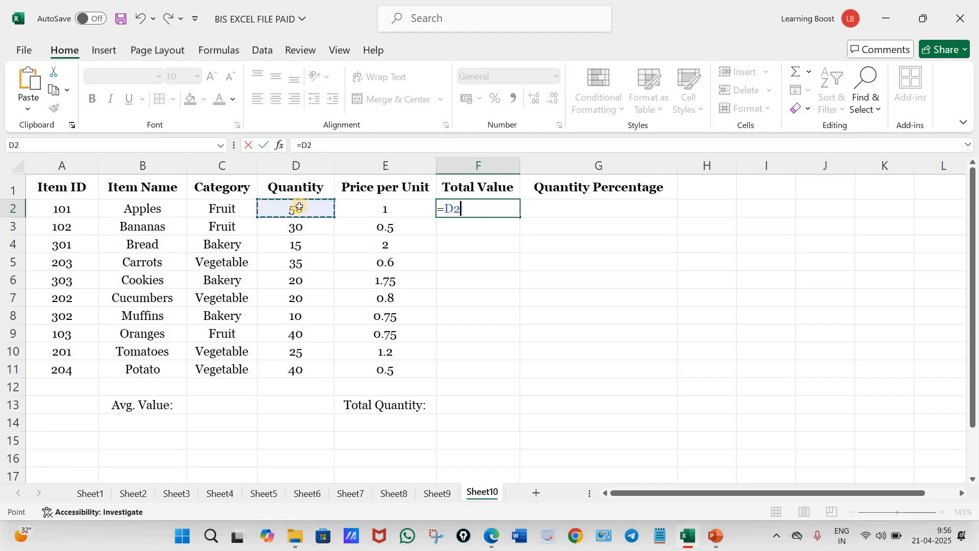
type("*")
left_click(381, 210)
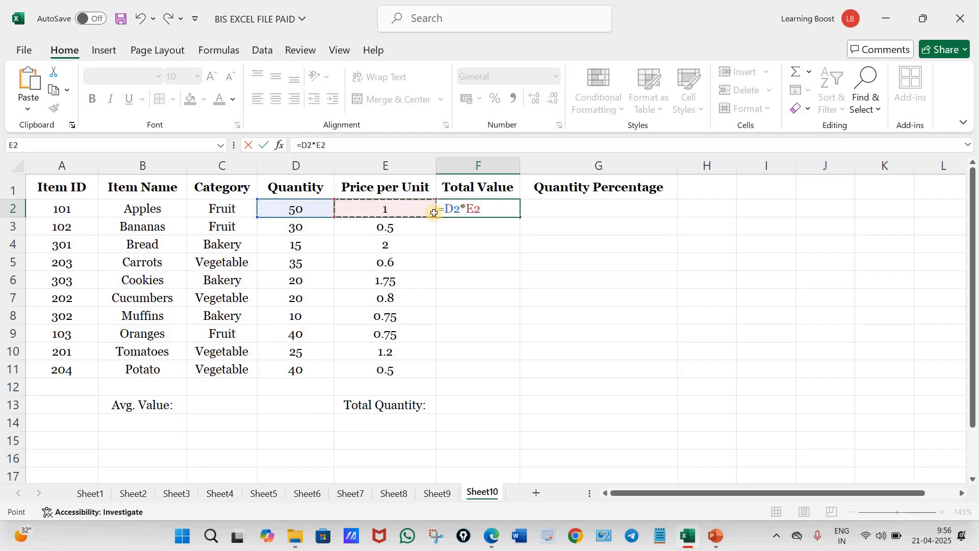
key("Return")
- Fill the Total Value formula from F2 down through F11 for all remaining items
left_click(466, 208)
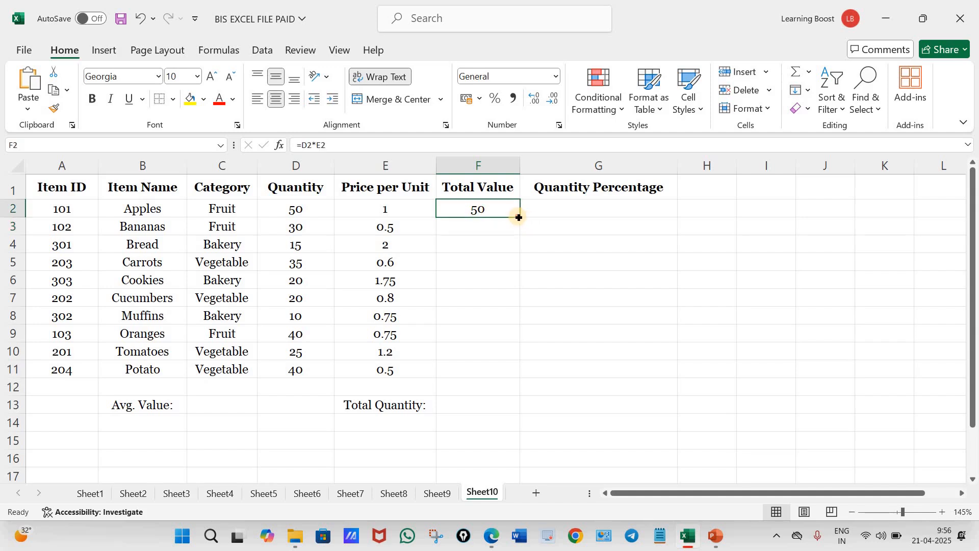
left_click_drag(519, 218, 596, 403)
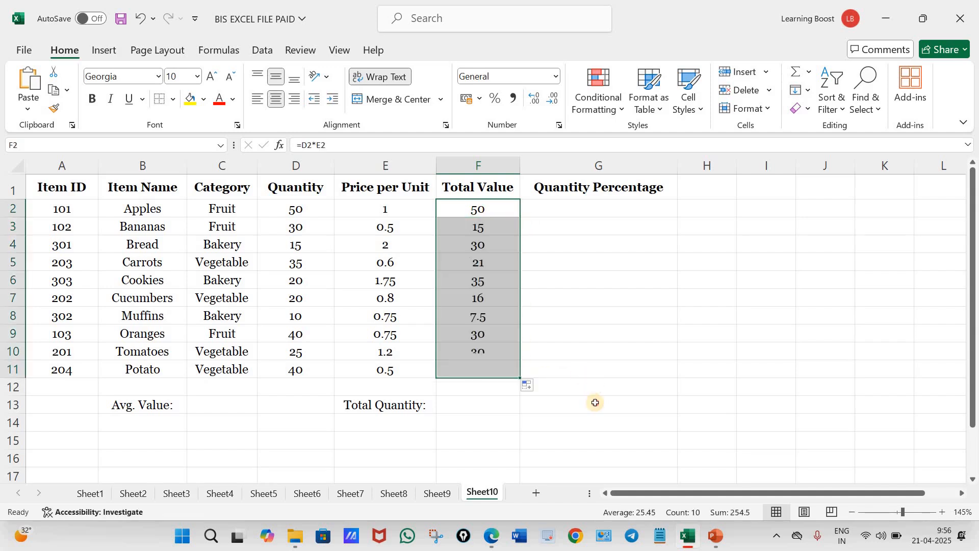
left_click(595, 403)
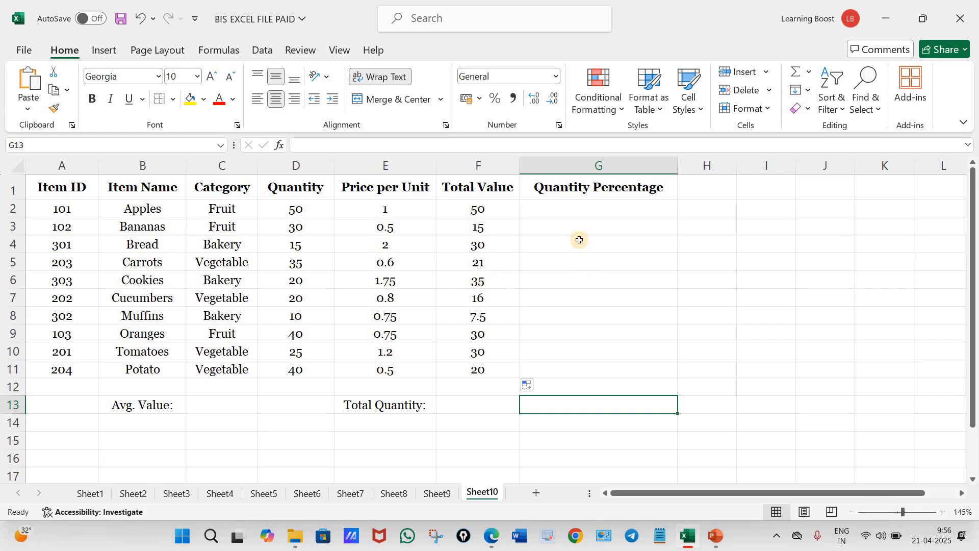
- Switch to the question paper PDF in Edge, review formula tasks 2a to 2d, and underline the "Quantity Percentage" column requirement
left_click(580, 258)
left_click(580, 209)
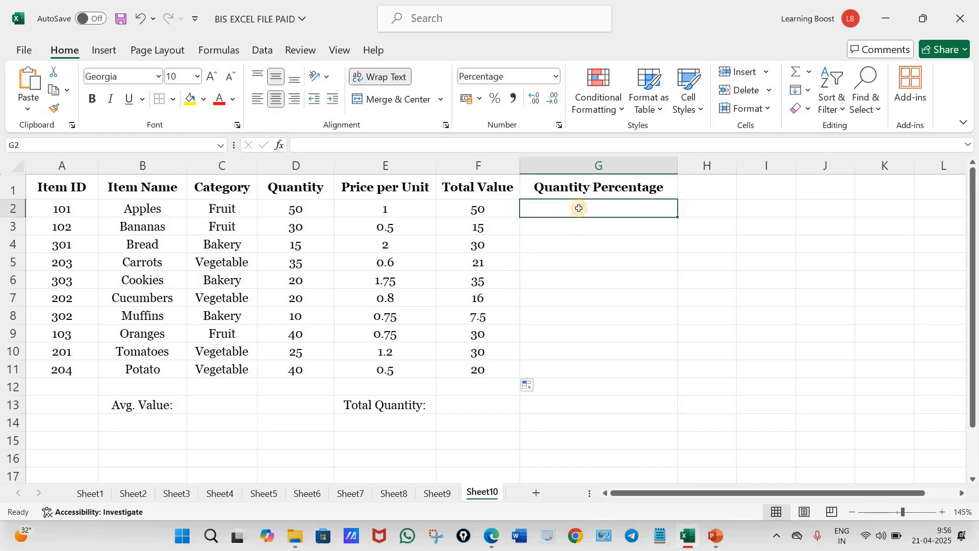
left_click(488, 539)
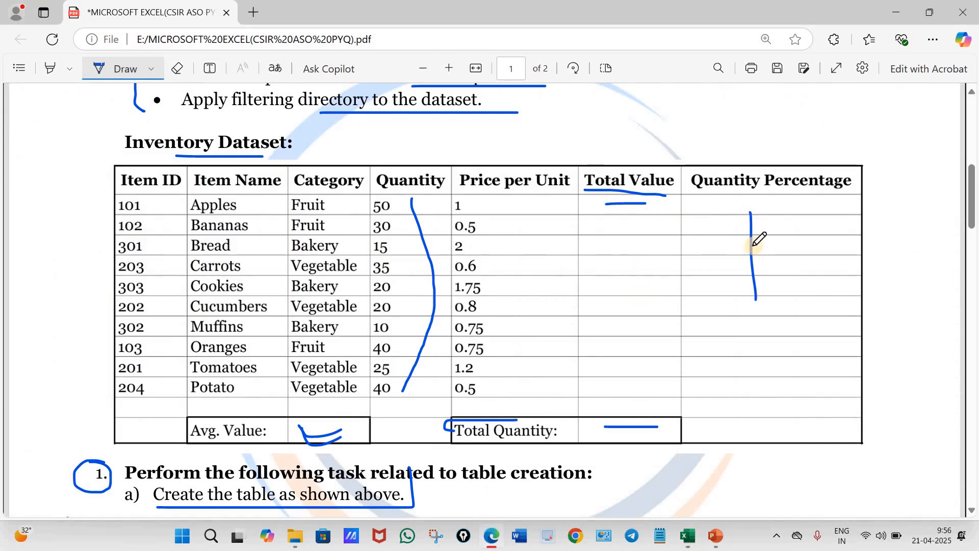
left_click(494, 540)
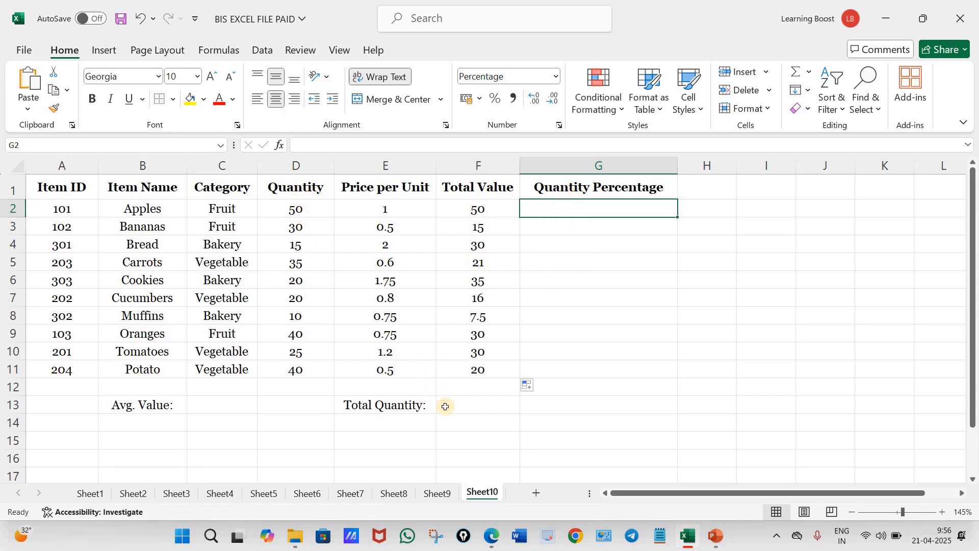
left_click(491, 535)
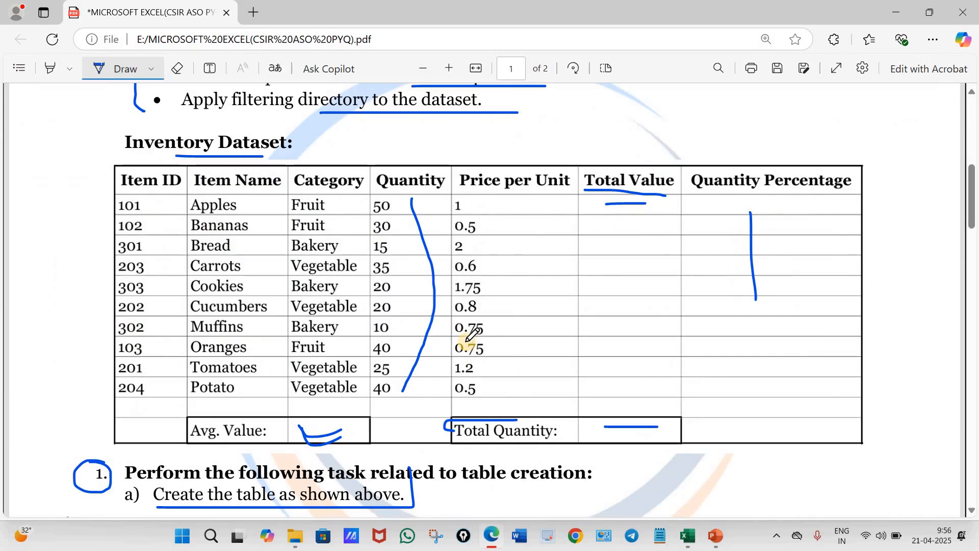
scroll(521, 326, "down", 10)
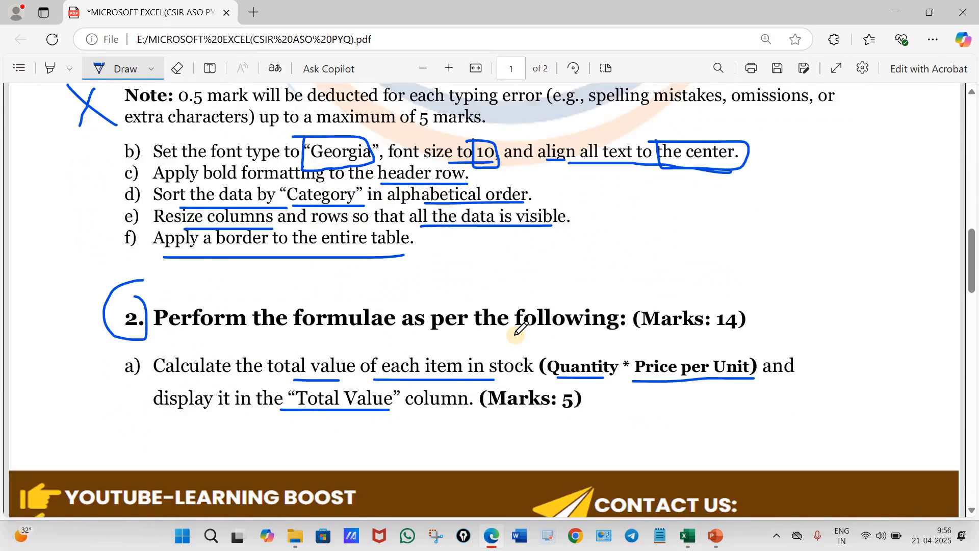
scroll(638, 234, "up", 4)
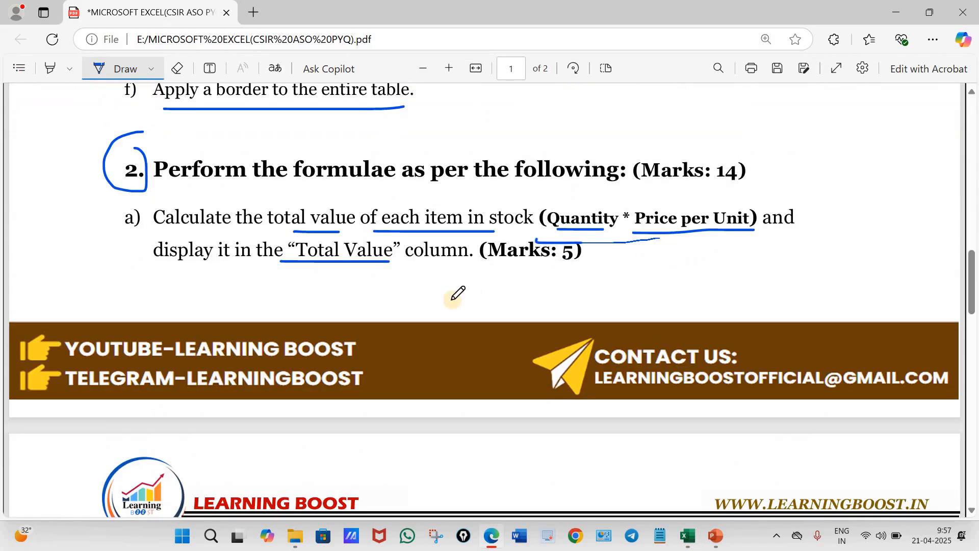
scroll(457, 293, "down", 7)
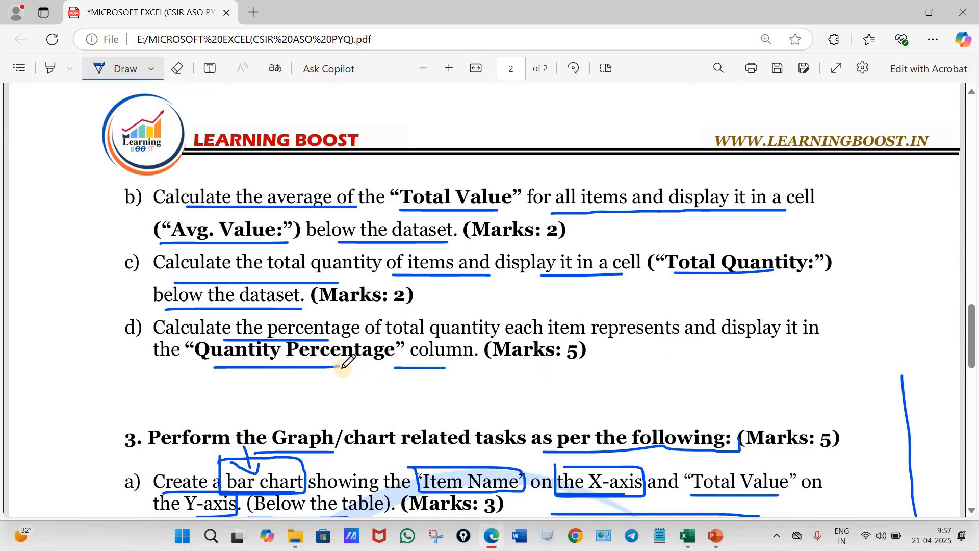
left_click_drag(335, 366, 446, 366)
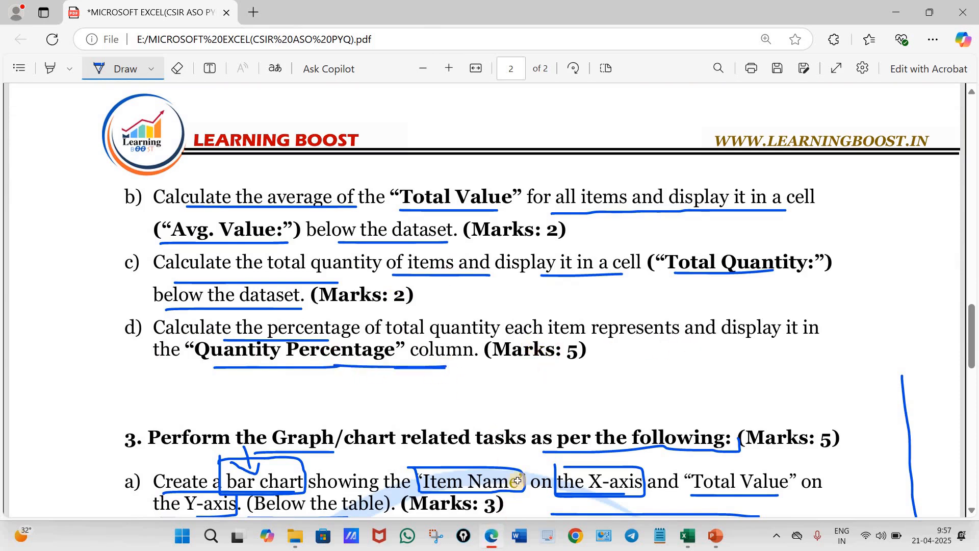
- Switch back to Excel and calculate the Avg. Value in C13 with =AVERAGE(F2:F11)
key("alt+Tab")
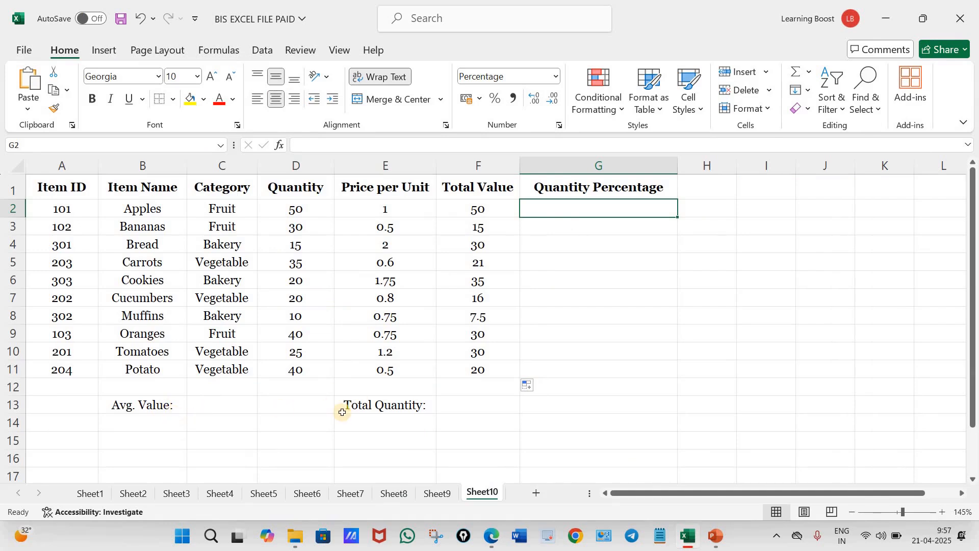
left_click(227, 405)
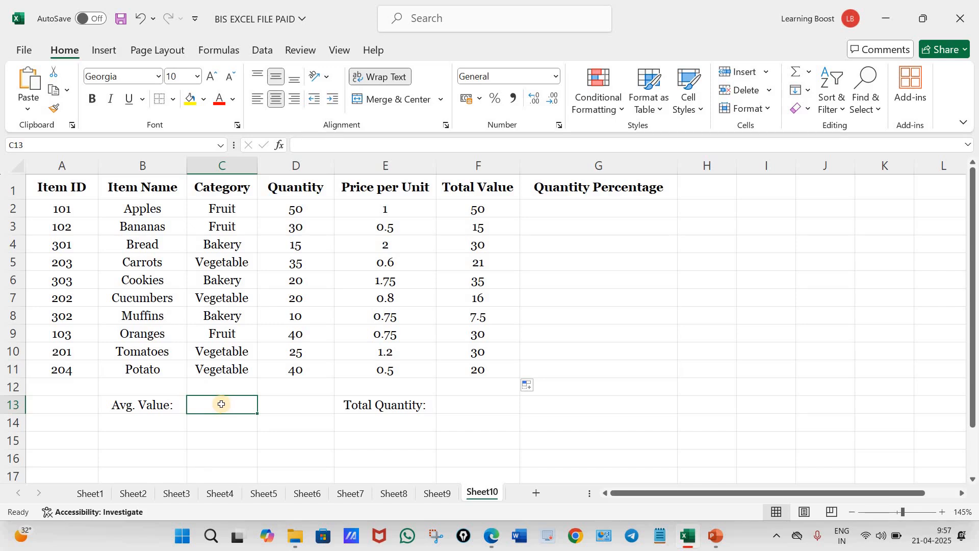
type("=")
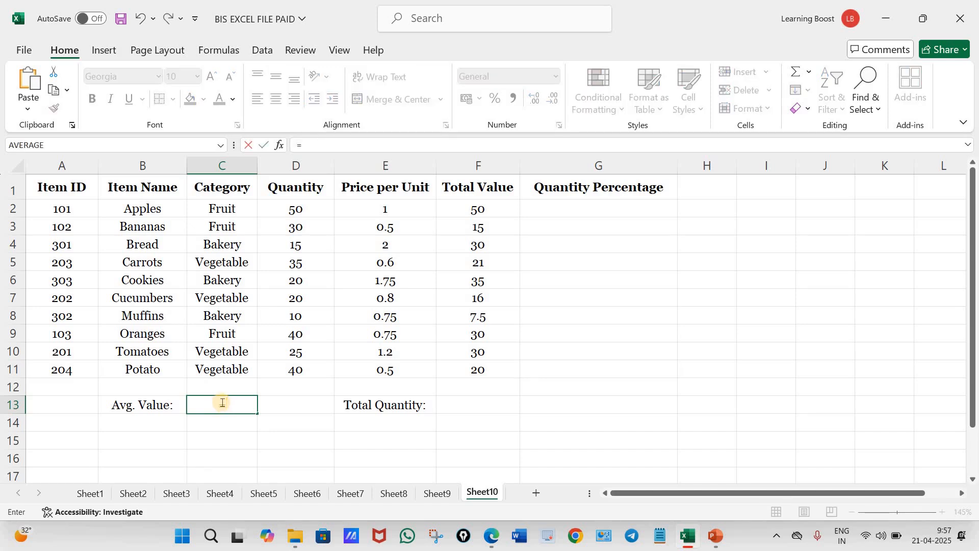
type("ave")
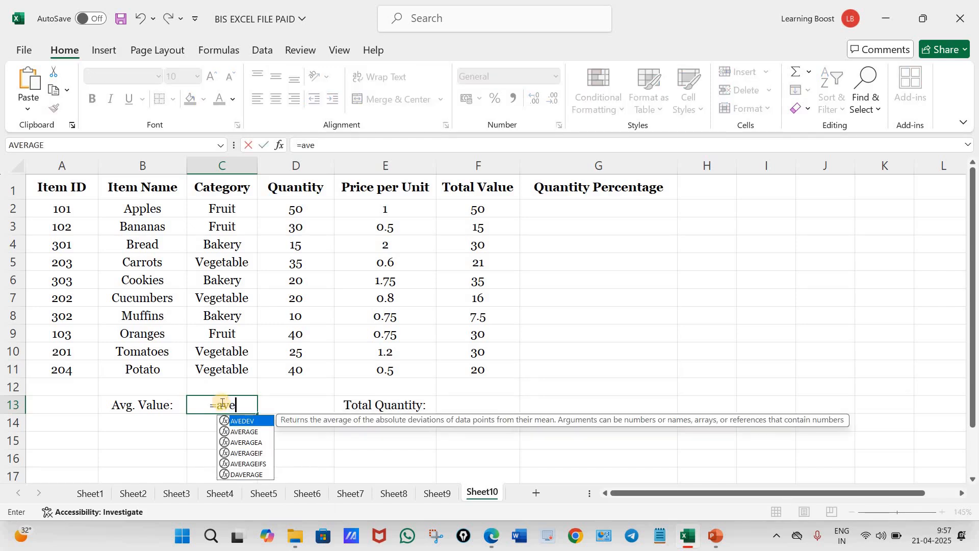
double_click(245, 432)
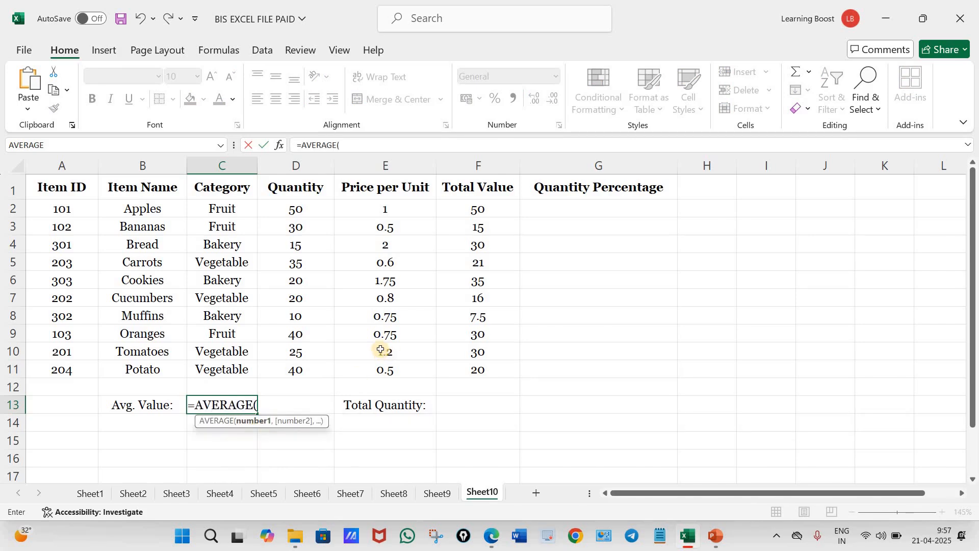
left_click_drag(485, 209, 493, 364)
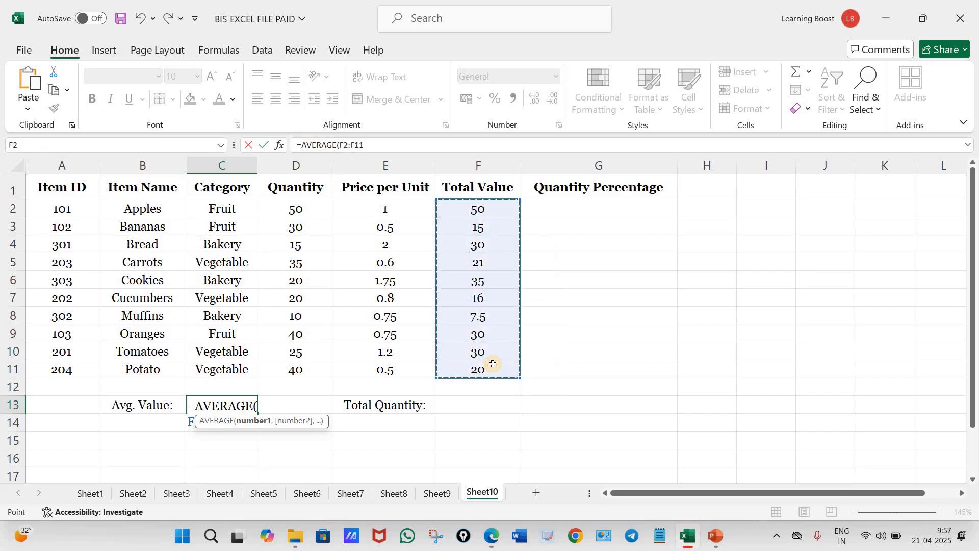
type(")")
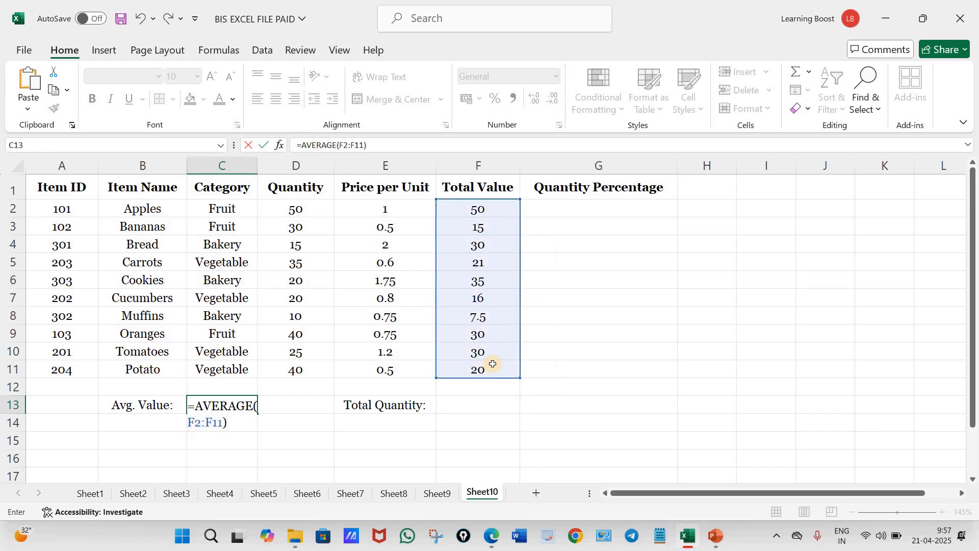
key("Return")
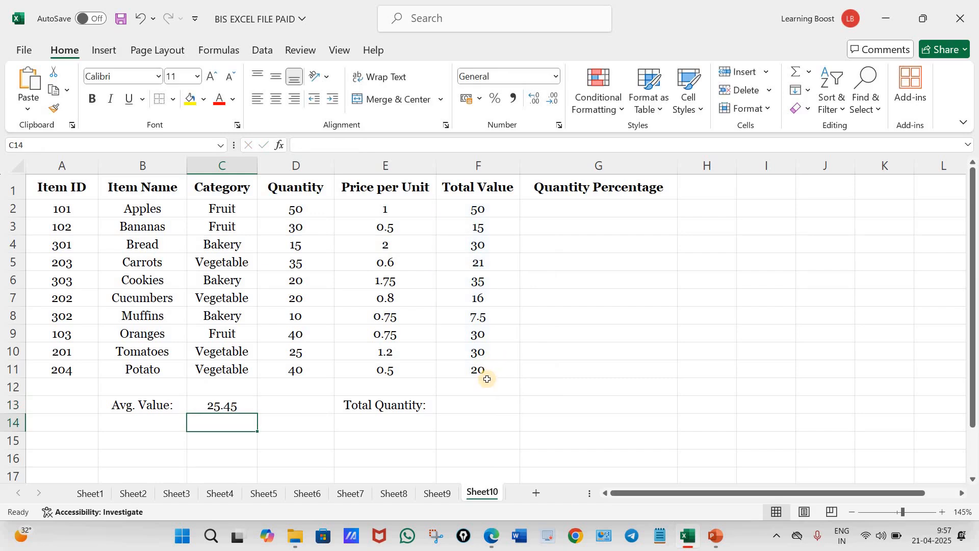
- Calculate the Total Quantity in F13 with =SUM(D2:D11) and reselect the cell to check its formula
left_click(460, 404)
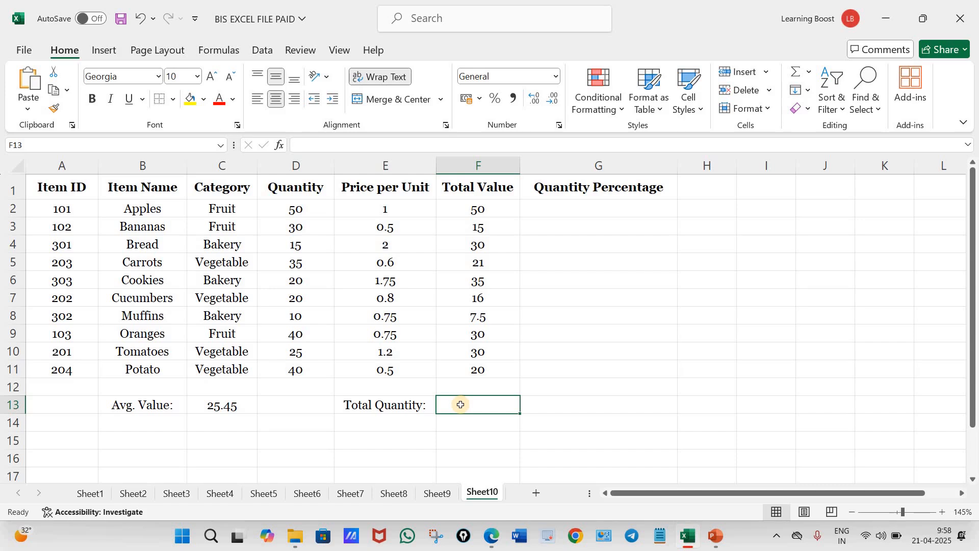
type("=")
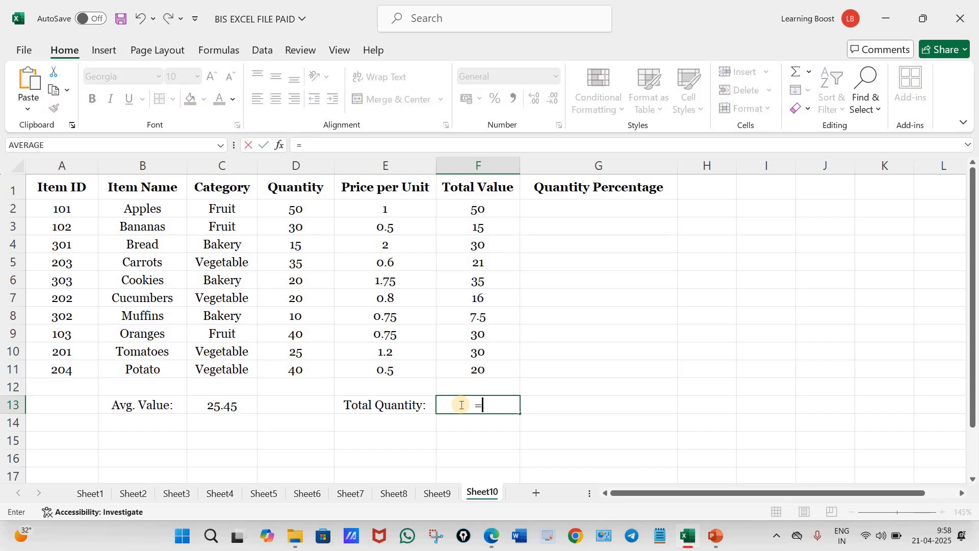
type("sum")
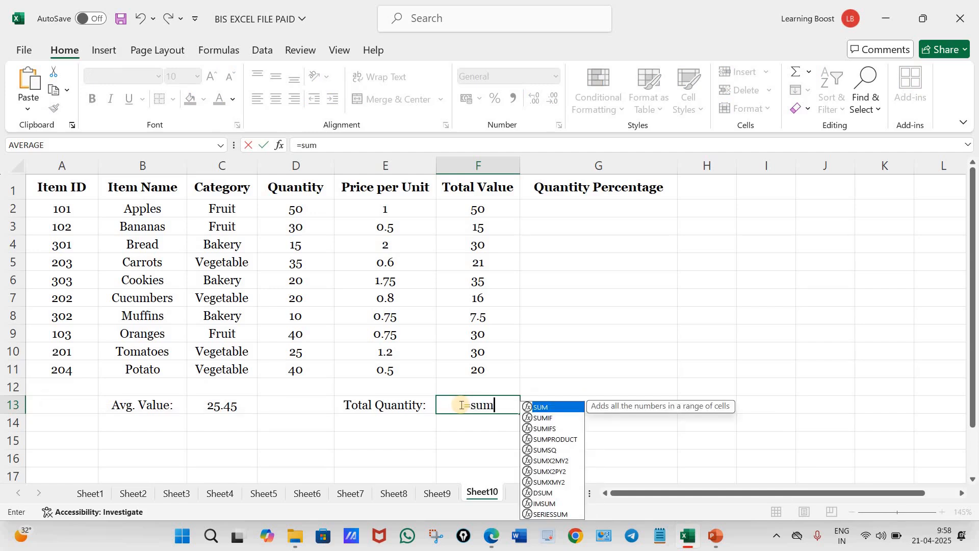
double_click(541, 407)
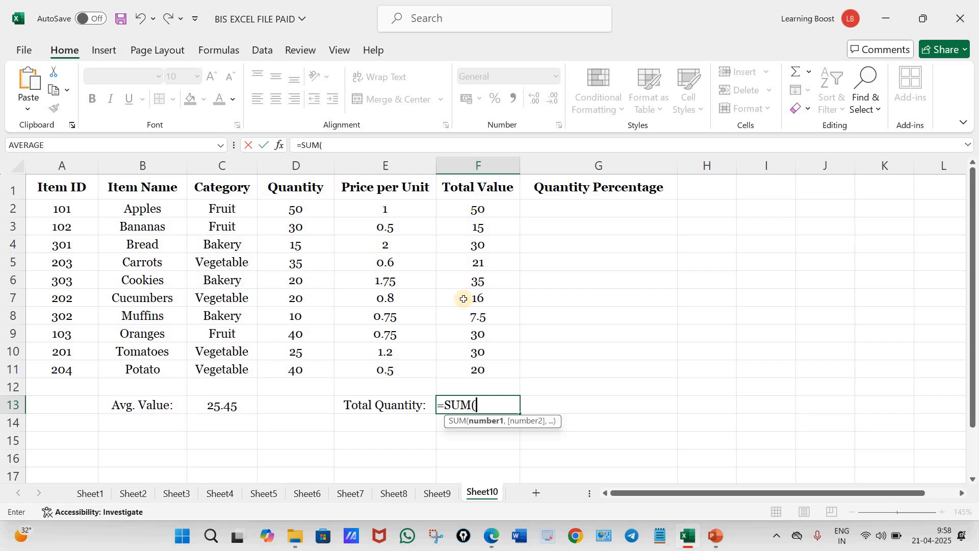
left_click_drag(294, 210, 312, 369)
type(")")
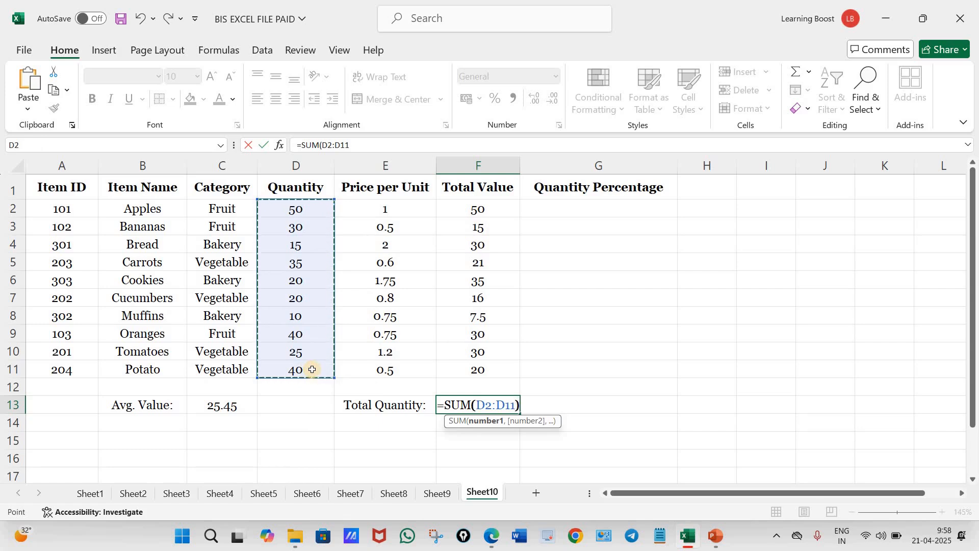
key("Return")
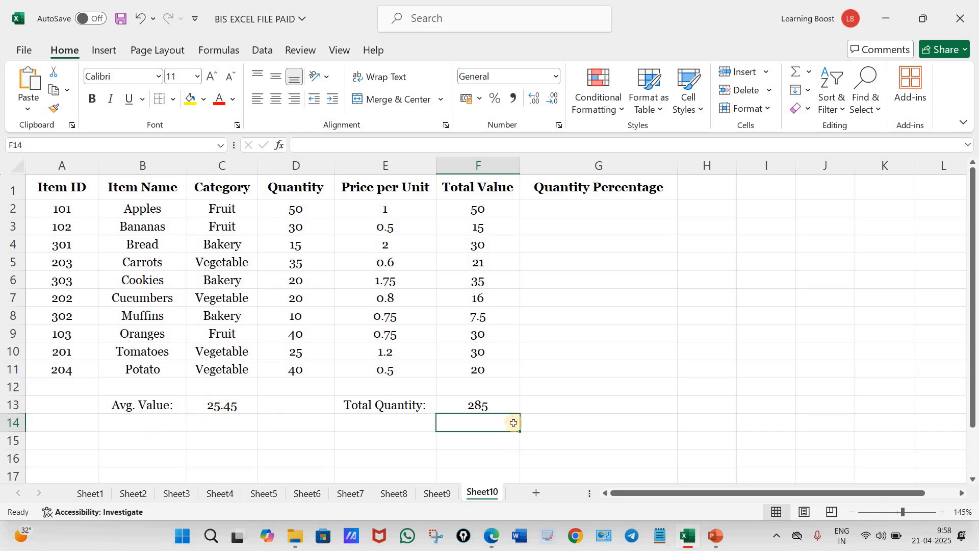
left_click(505, 407)
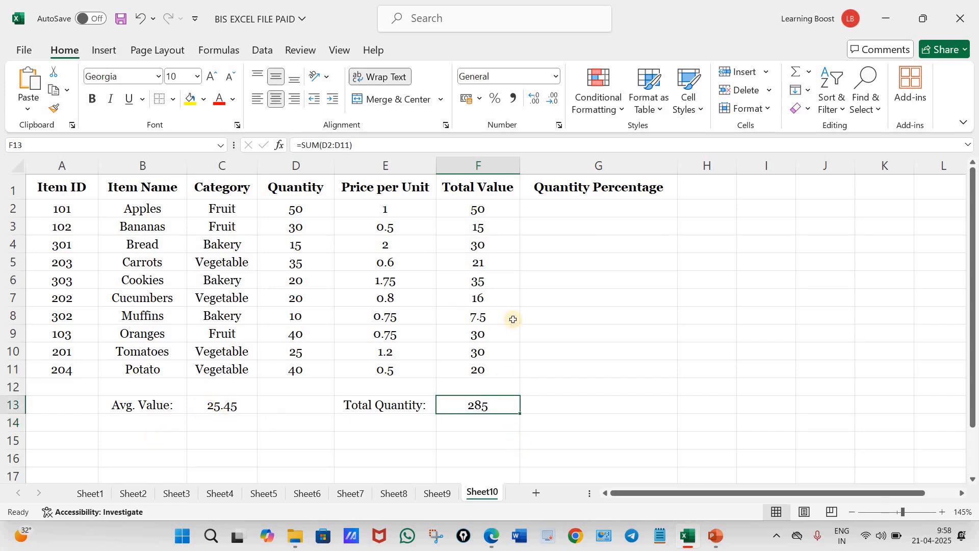
- Calculate the Apples quantity percentage in G2 with the formula =D2/F13
left_click(602, 208)
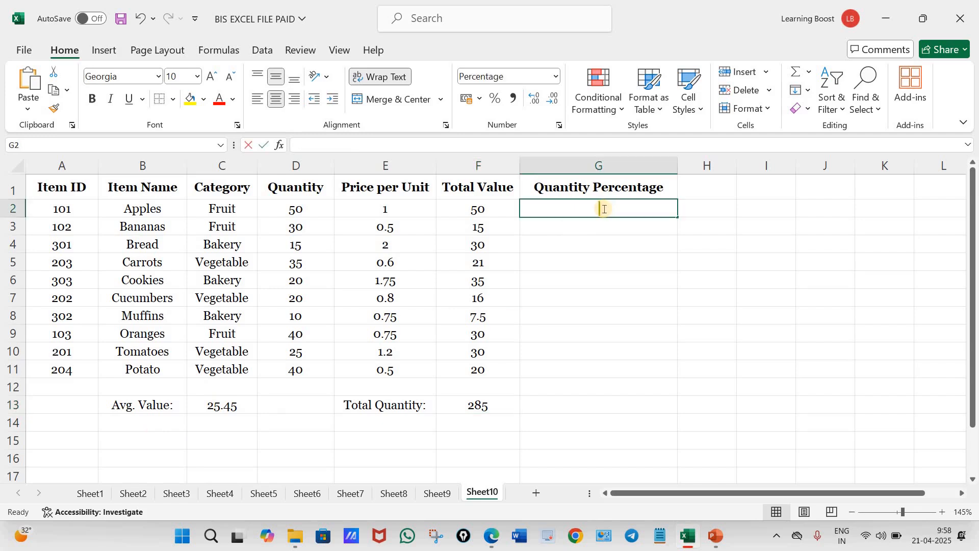
type("=")
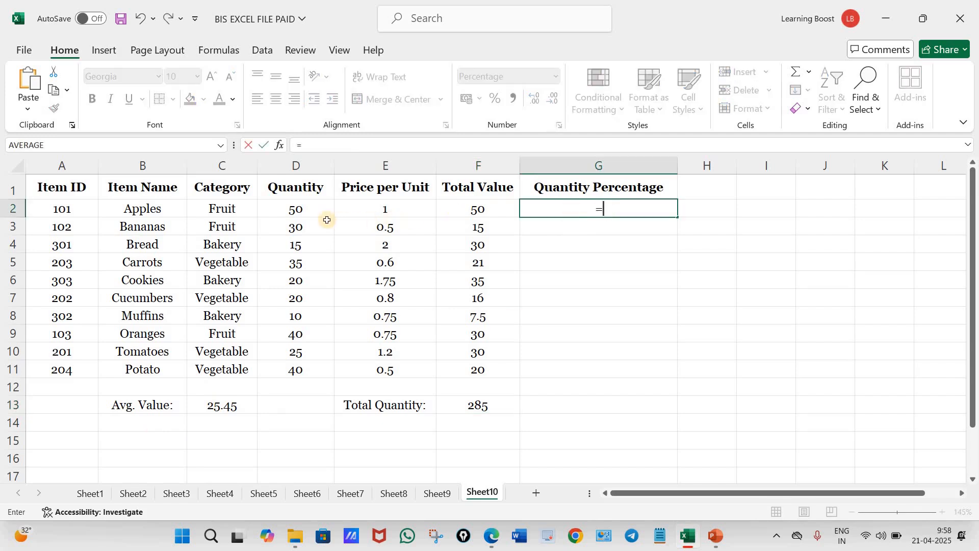
left_click(299, 211)
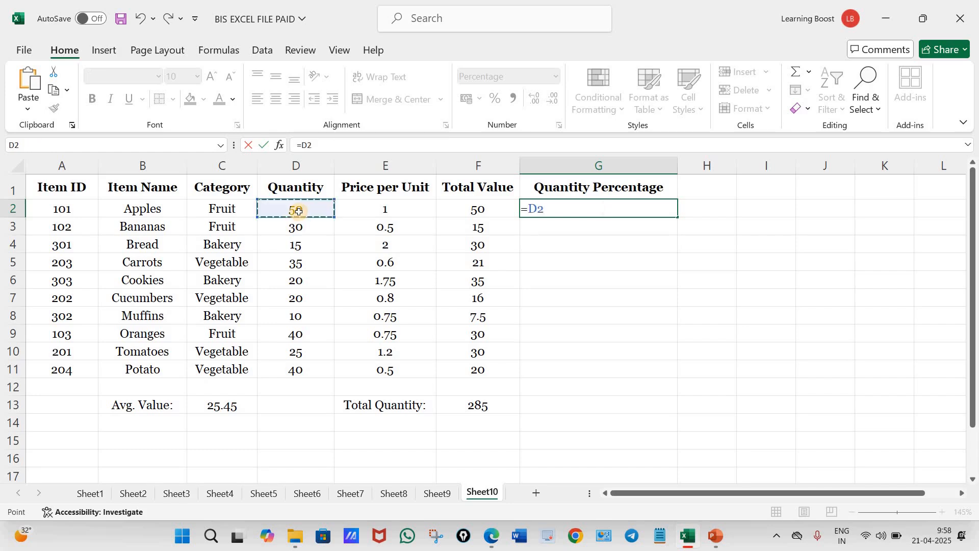
type("/")
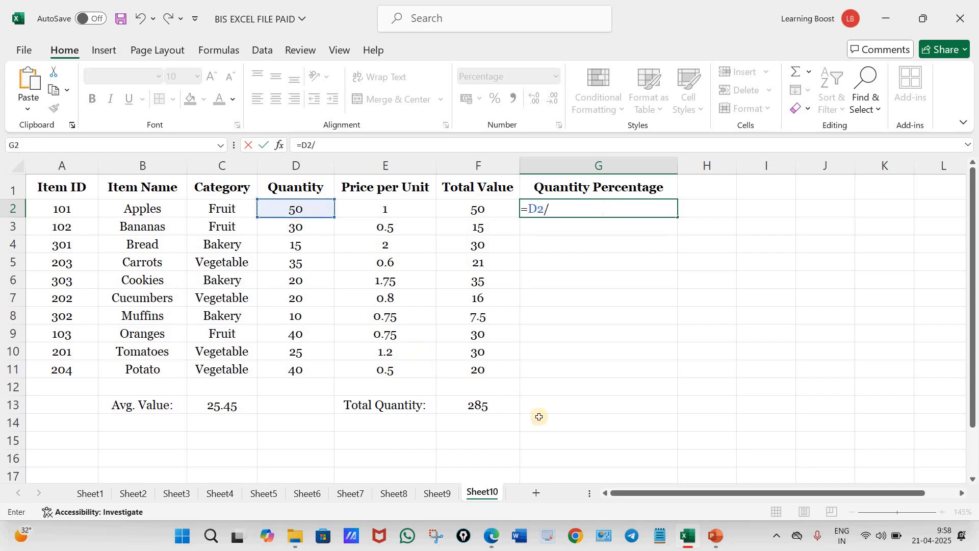
left_click(496, 408)
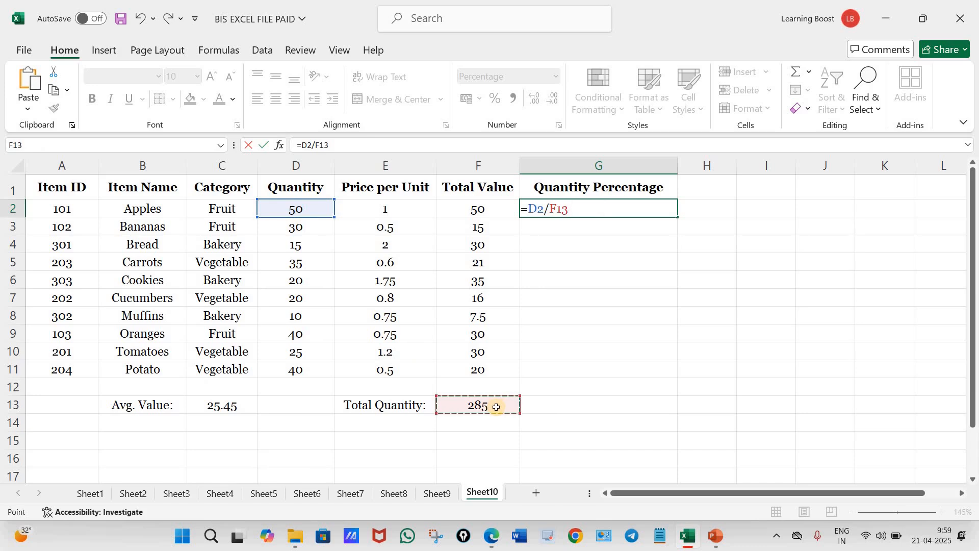
key("ctrl+Return")
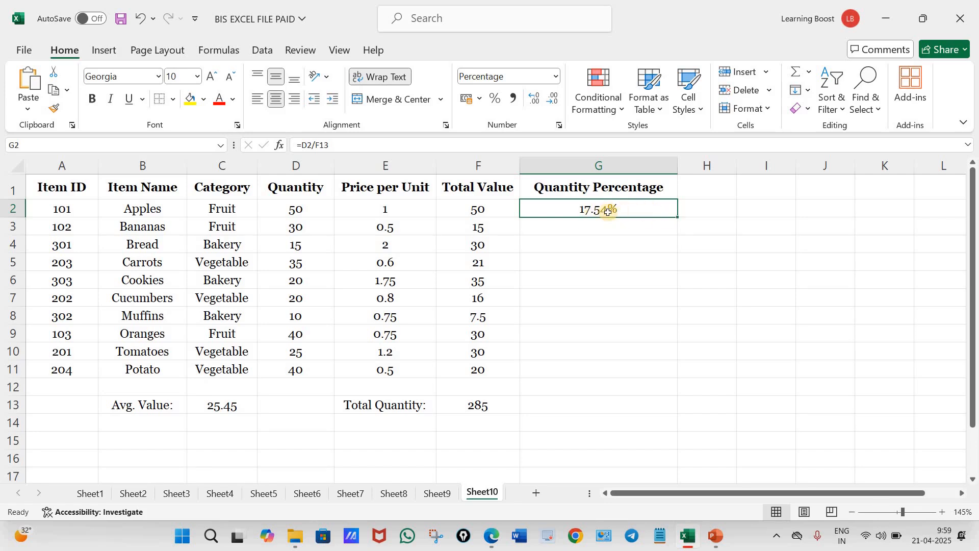
- Adjust the decimal places of G2, ending at two, and clear the formula from the cell
left_click(552, 98)
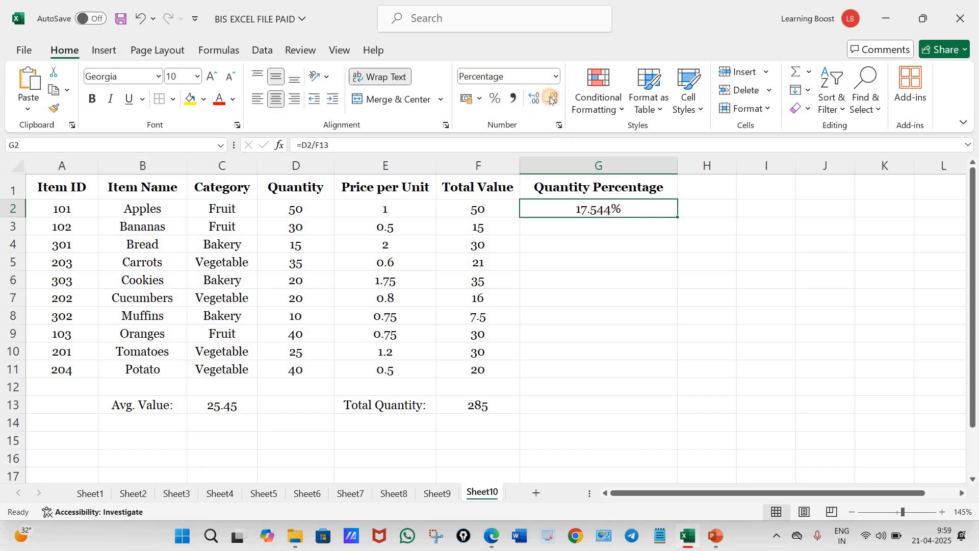
left_click(552, 99)
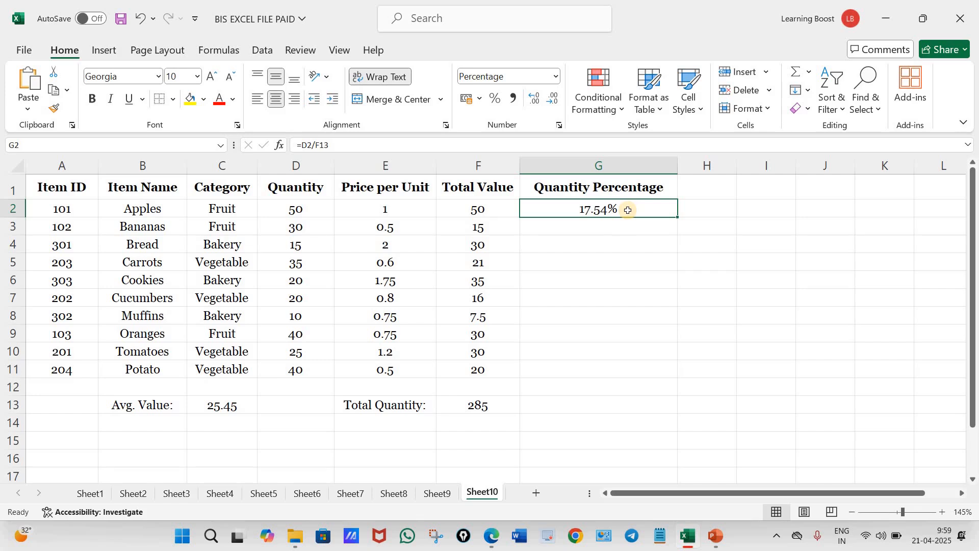
key("Delete")
left_click(606, 281)
- Enter the formula =D2/F13 in G2 again to get the Apples share of the Total Quantity
left_click(588, 210)
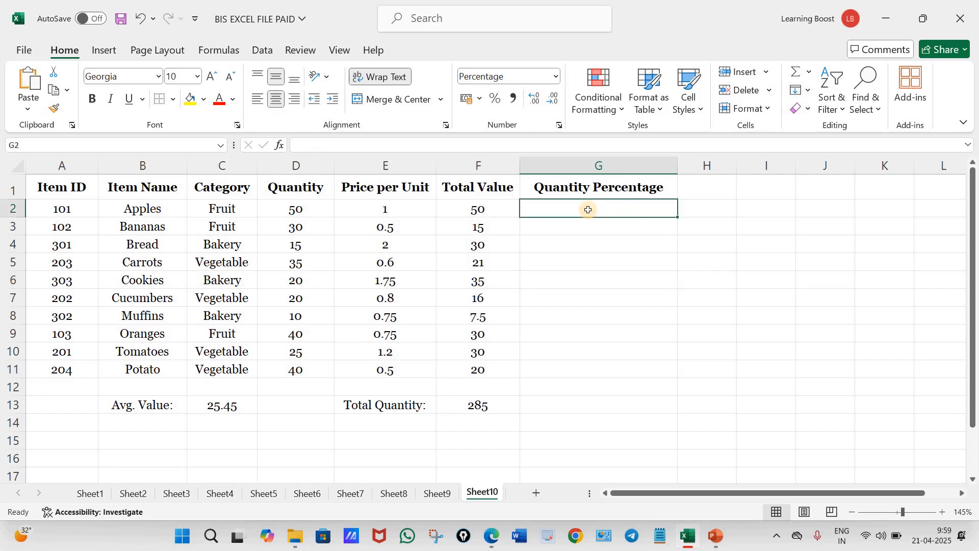
type("=")
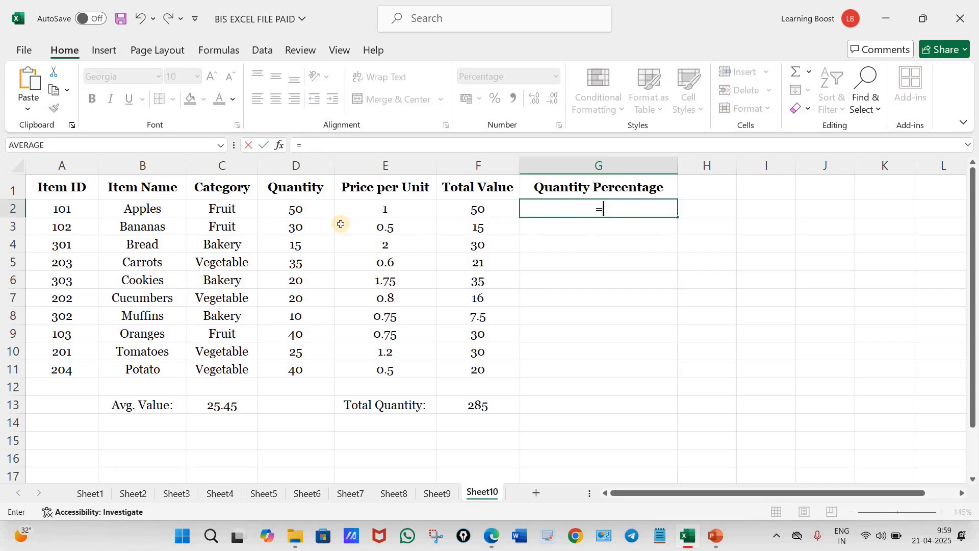
left_click(309, 210)
type("/")
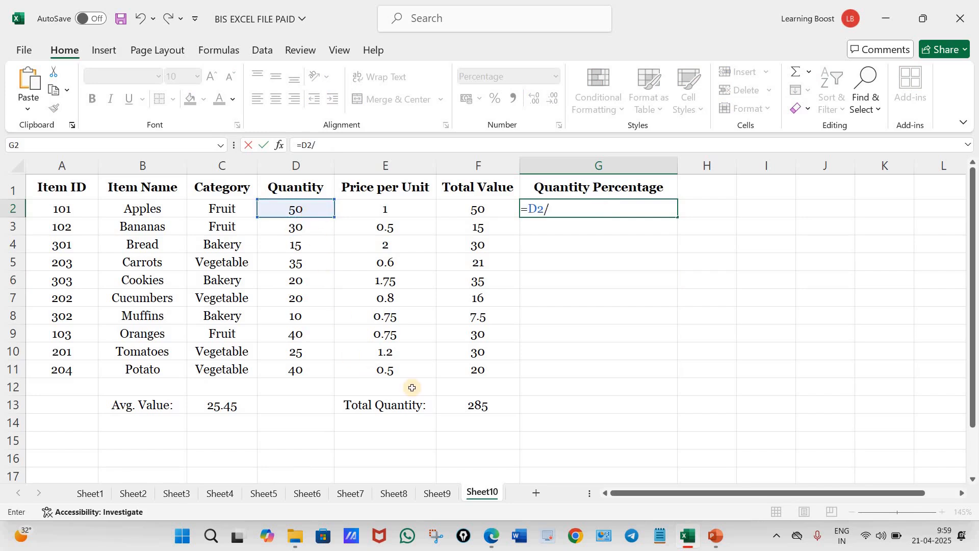
left_click(474, 404)
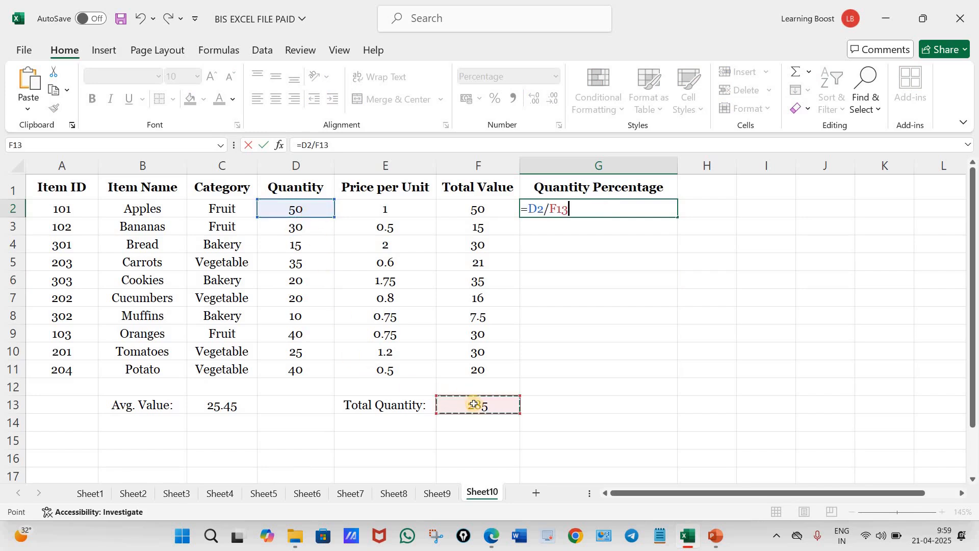
key("Return")
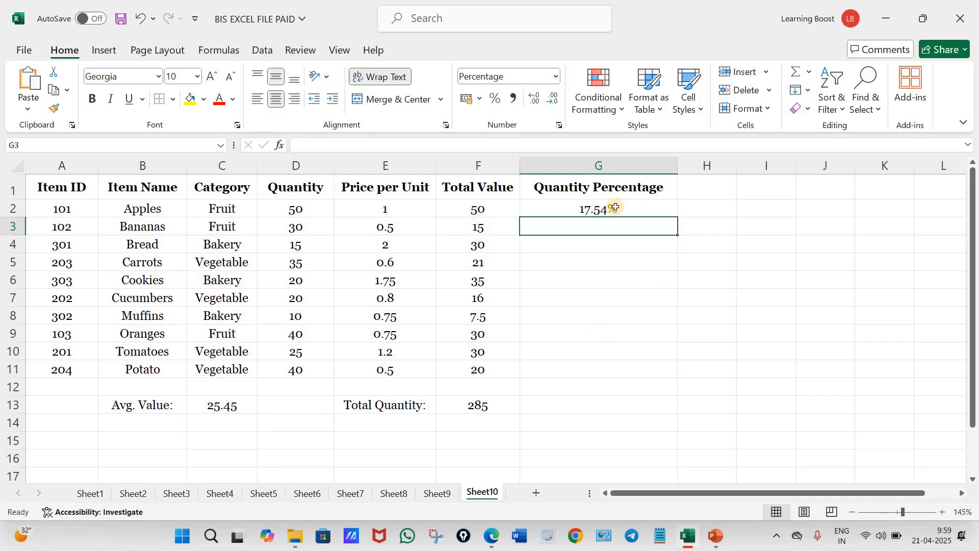
- Clear the formula from G2 and set the number format of G2:G13 to General
left_click(556, 77)
left_click(521, 97)
left_click(619, 208)
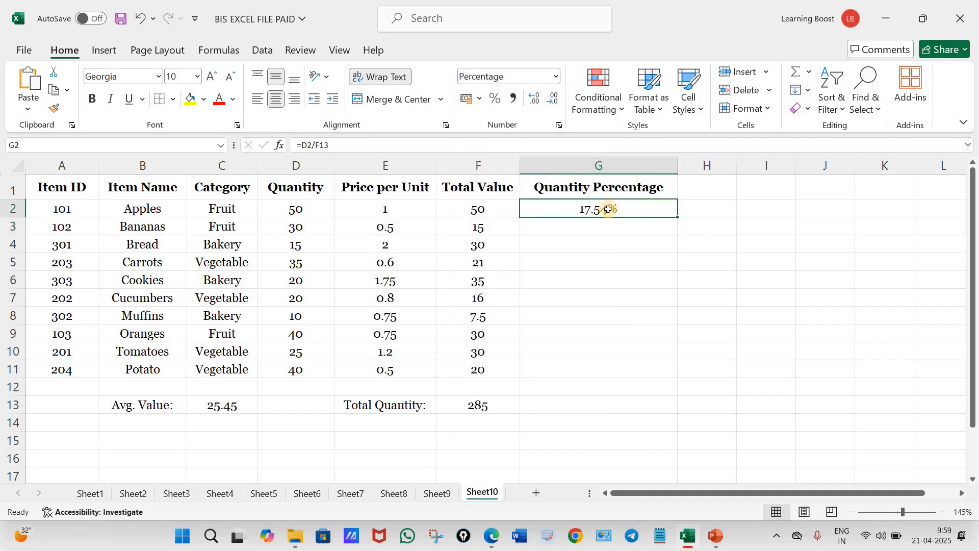
key("Delete")
left_click(623, 385, "shift")
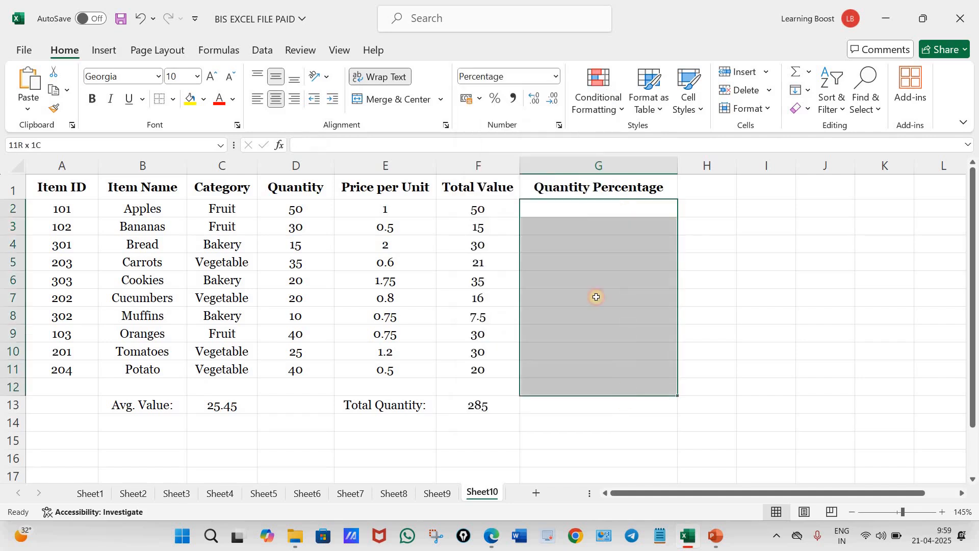
key("shift+Down")
left_click(555, 77)
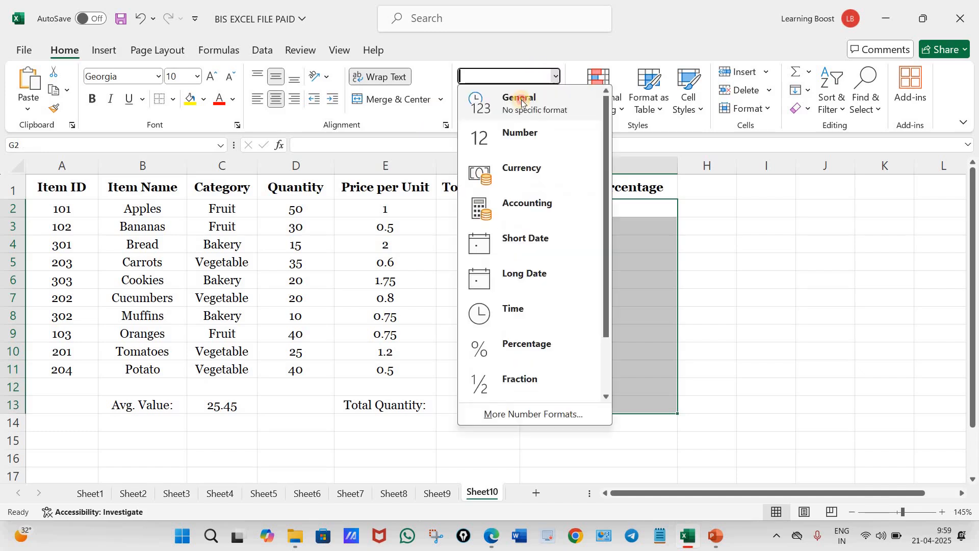
left_click(517, 97)
left_click(741, 284)
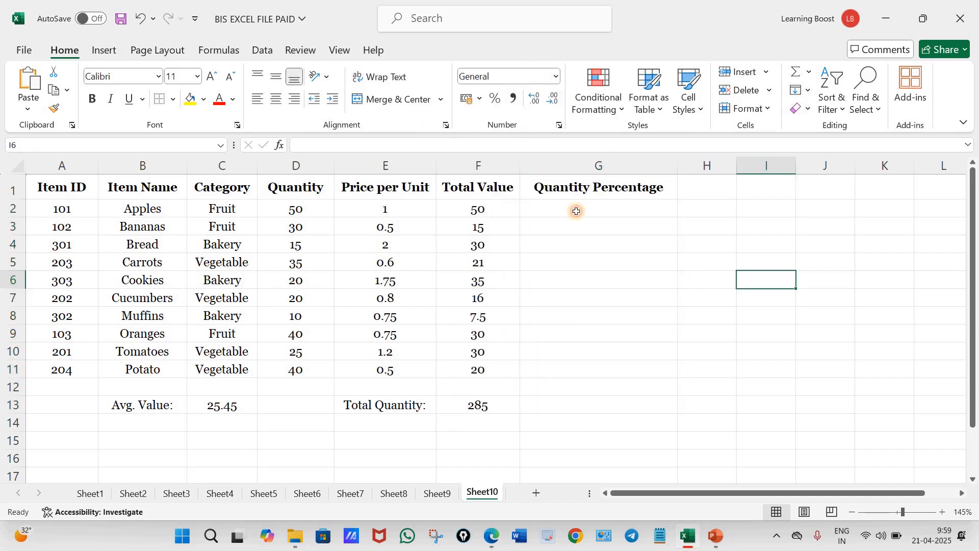
- Divide the Apples quantity by the Total Quantity in G2 with =D2/F13
left_click(576, 211)
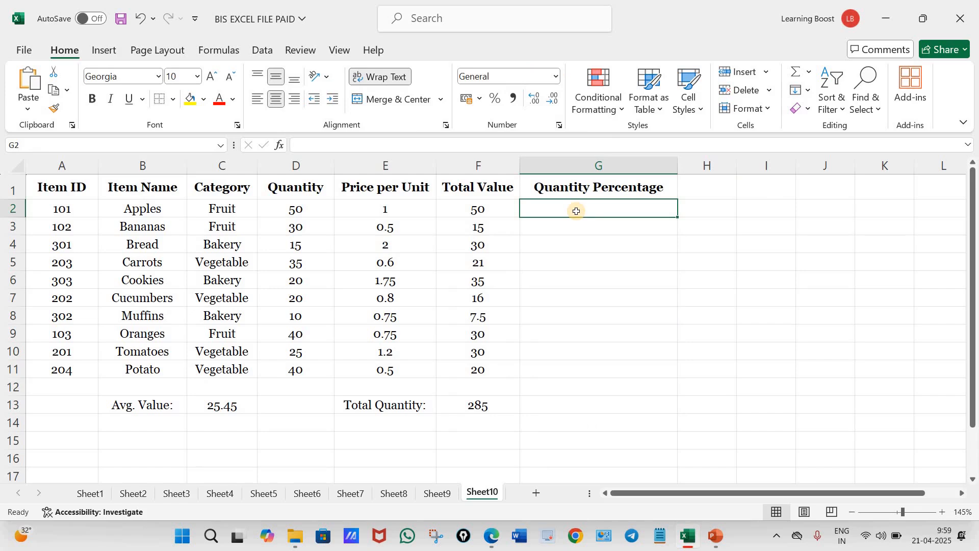
type("=")
left_click(303, 208)
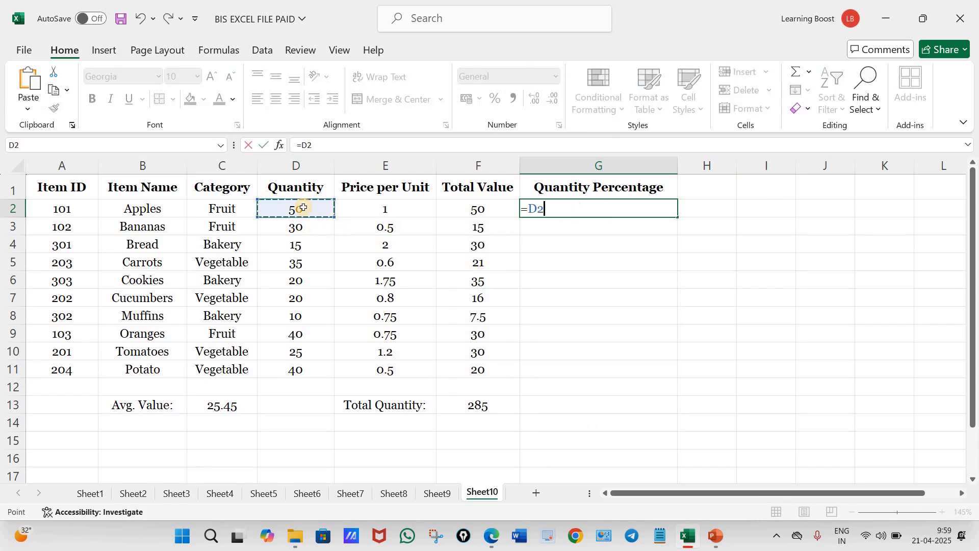
type("/")
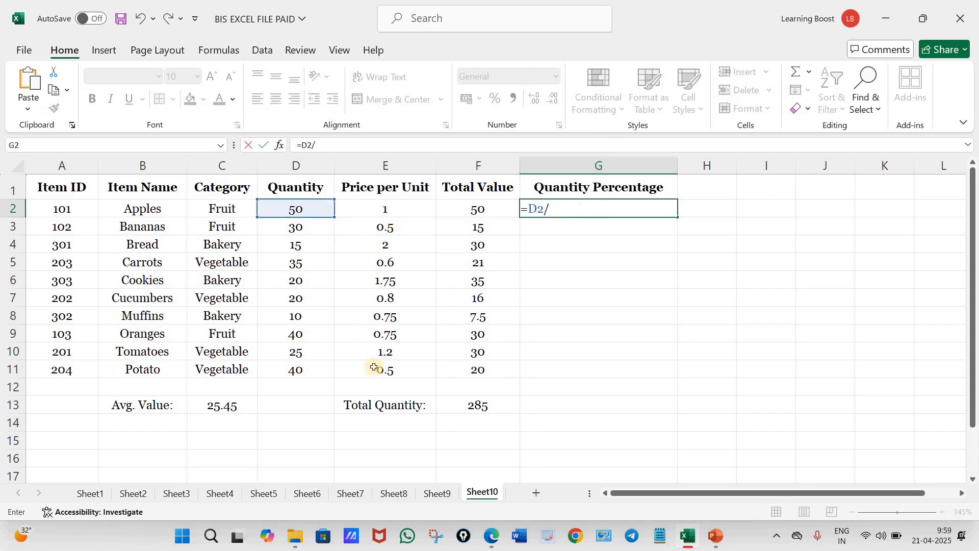
left_click(478, 405)
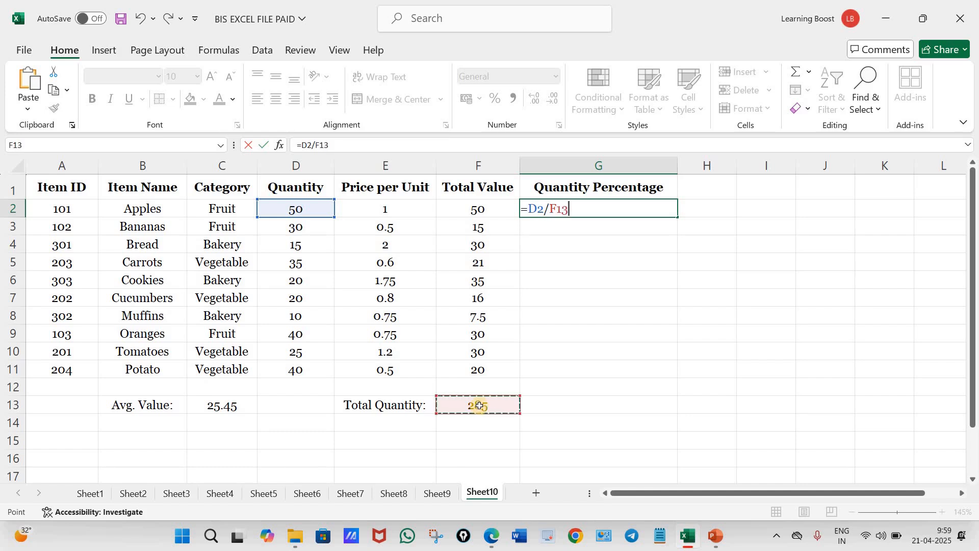
key("Return")
- Format G2 as a percentage and fill its formula down through G11
left_click(597, 209)
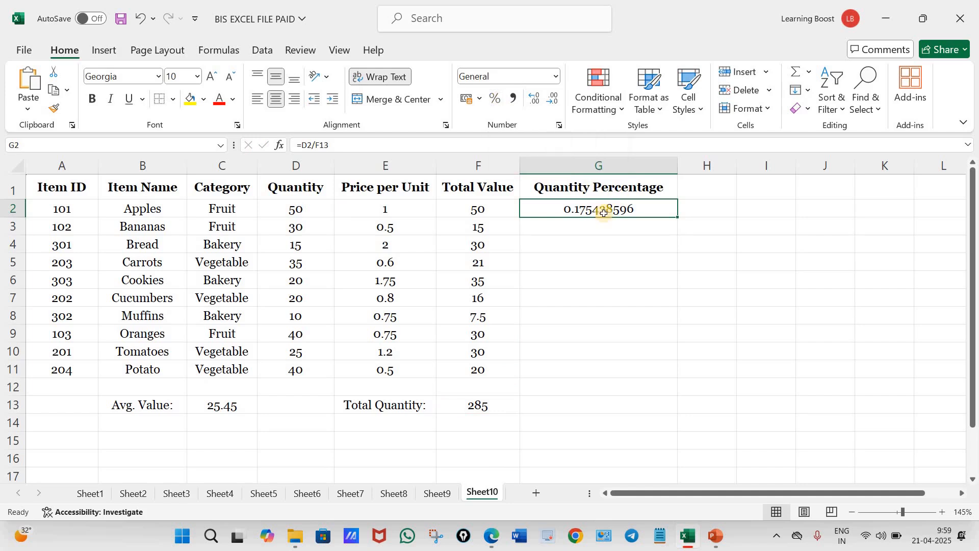
left_click(497, 100)
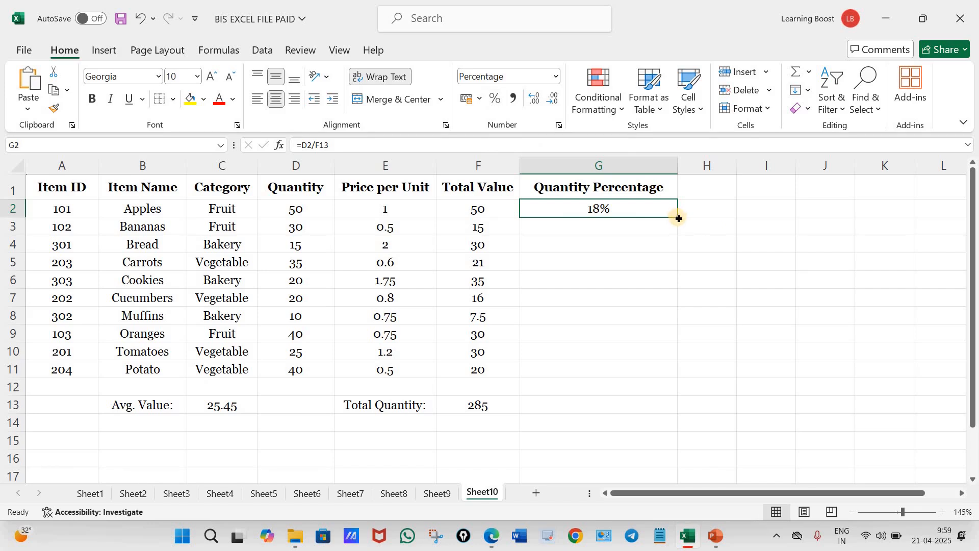
left_click_drag(679, 219, 688, 374)
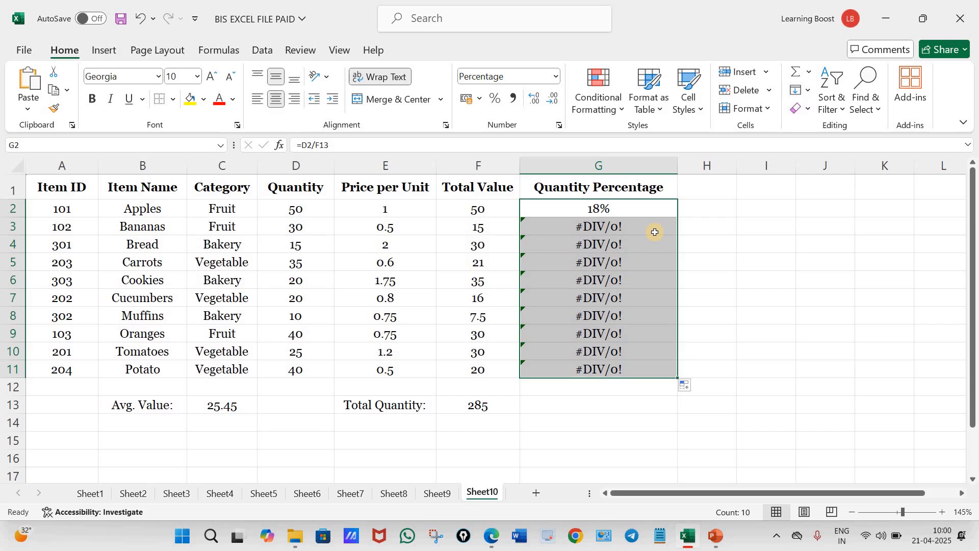
- Inspect the cell references of the Quantity Percentage formulas in G2, G3 and G4
double_click(633, 209)
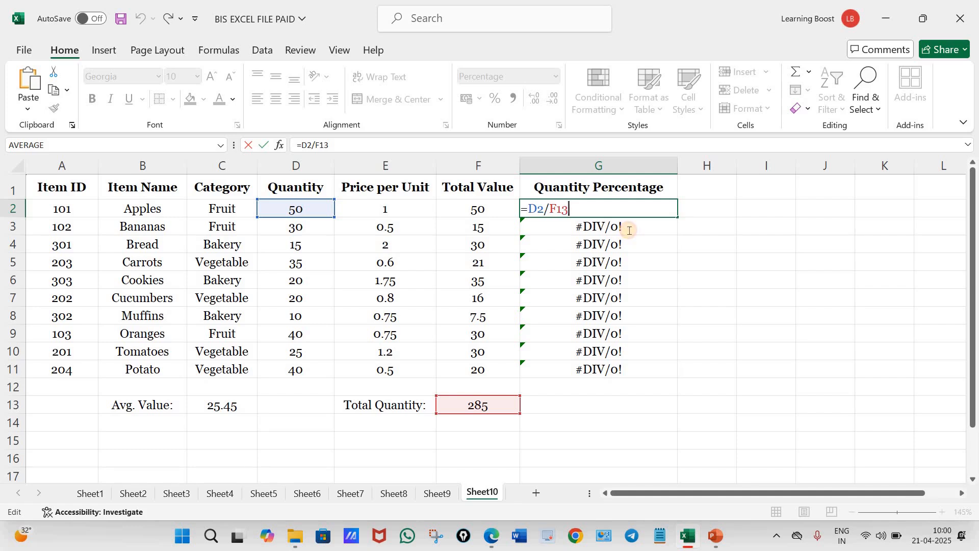
key("Return")
key("F2")
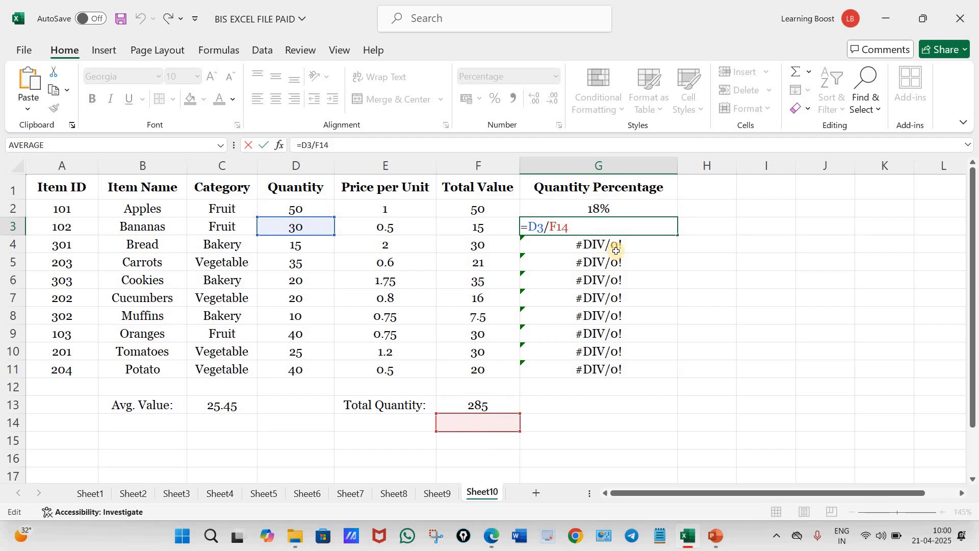
key("Return")
key("F2")
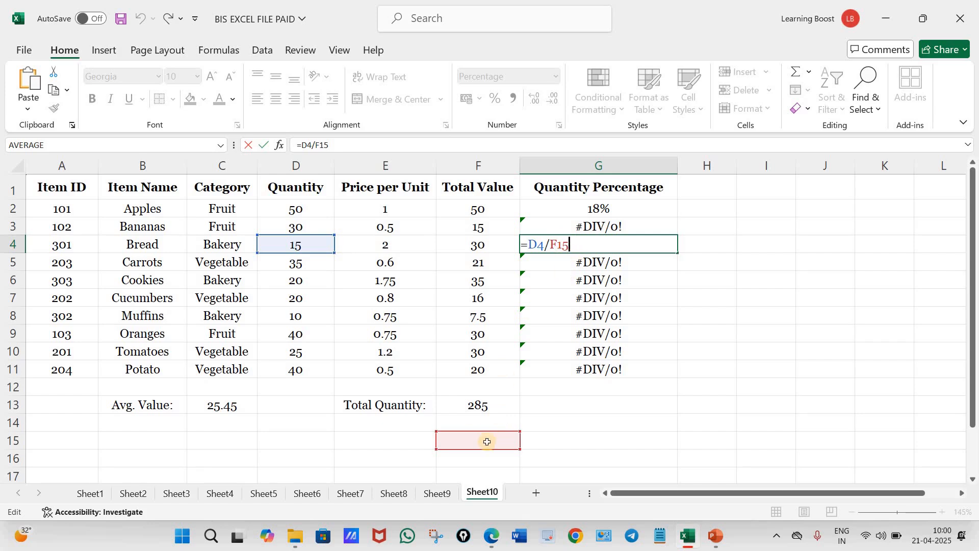
- Clear the Quantity Percentage formulas from G2:G11 and set the range's number format to General
left_click(635, 225)
left_click(622, 364, "shift")
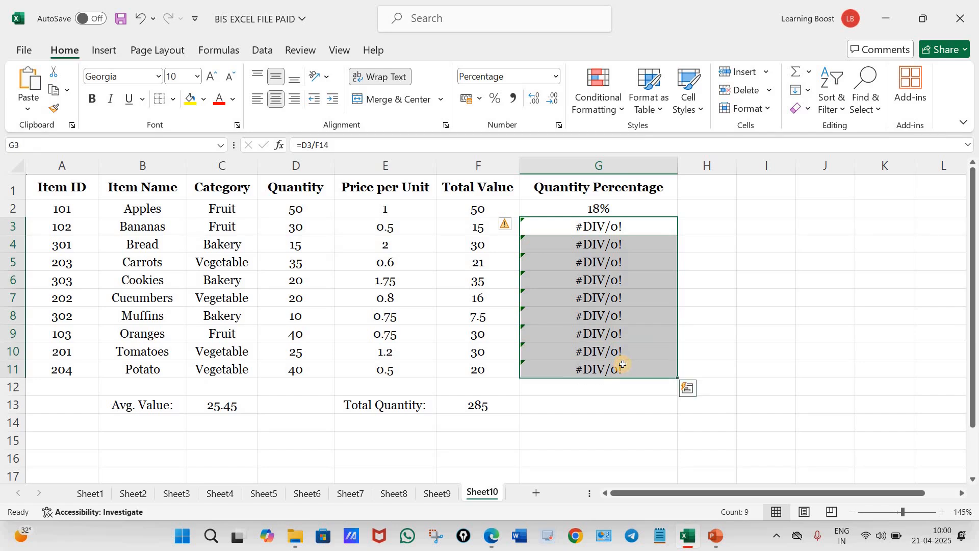
key("Delete")
left_click(611, 210)
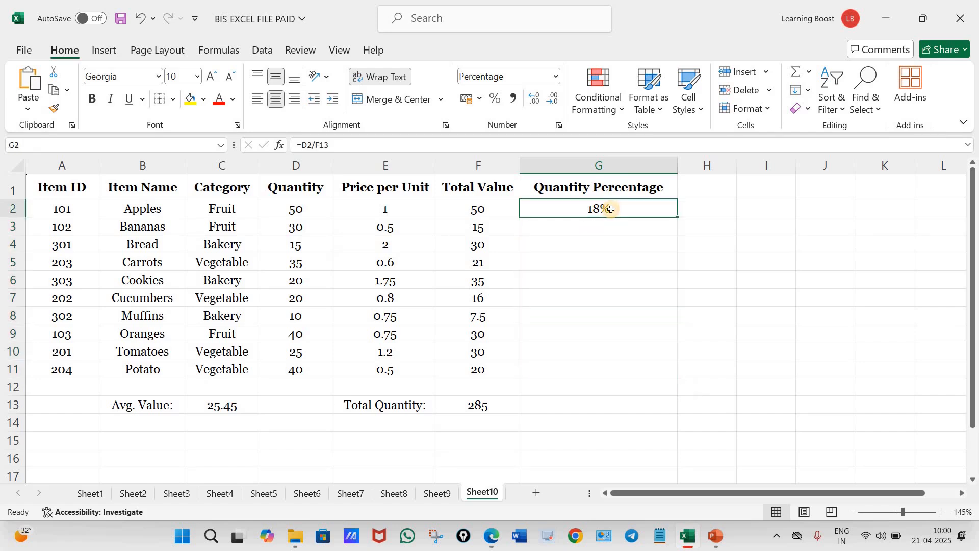
key("Delete")
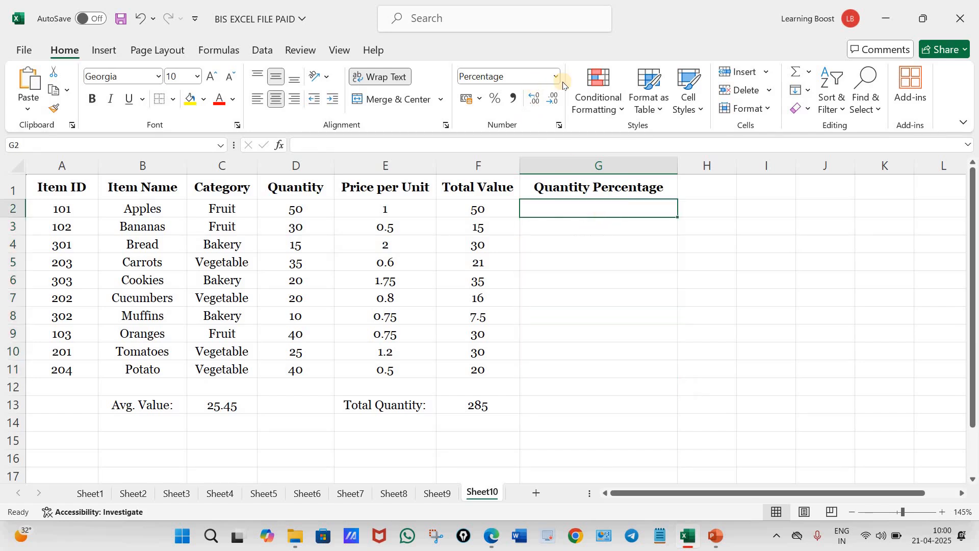
left_click(557, 364, "shift")
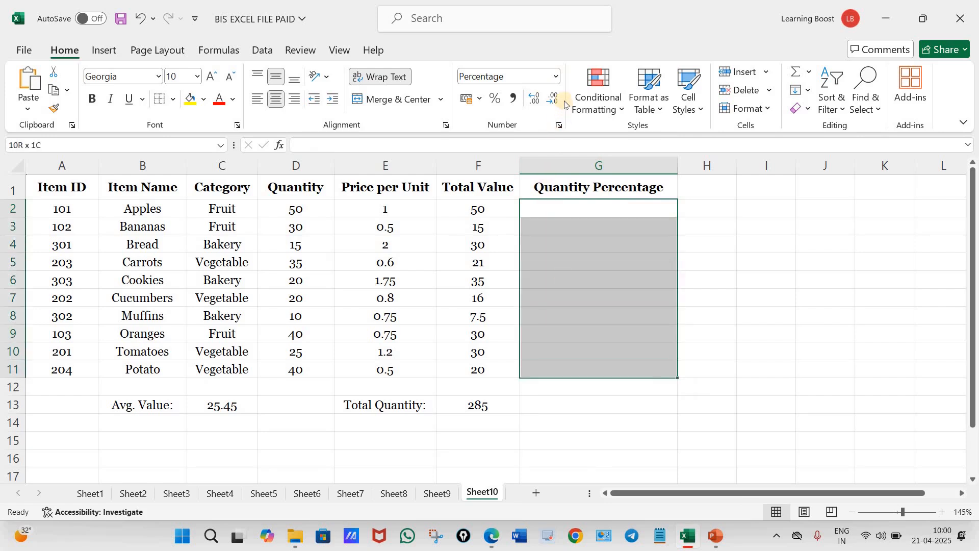
left_click(557, 82)
left_click(510, 98)
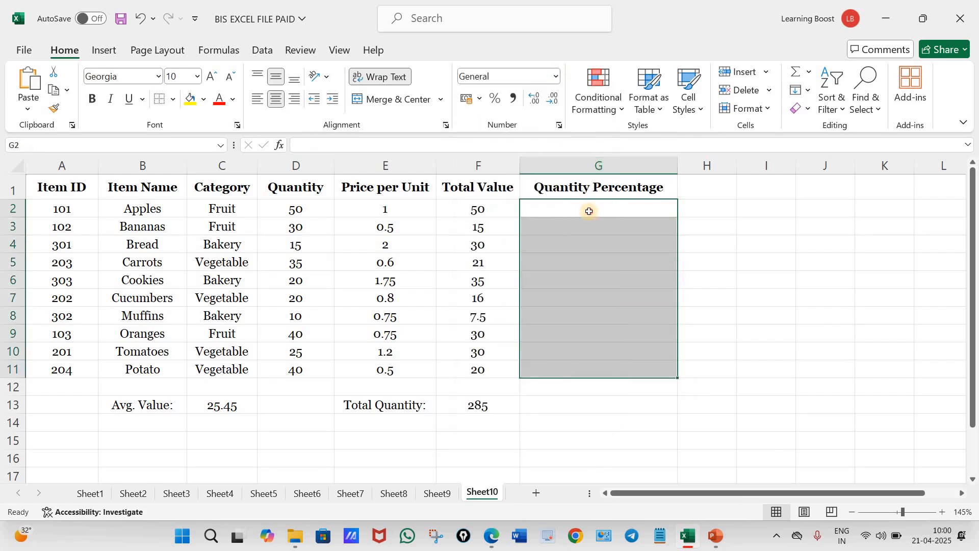
- Enter =D2/$F$13 in G2 to divide the Apples quantity by an absolute reference to the Total Quantity
left_click(590, 211)
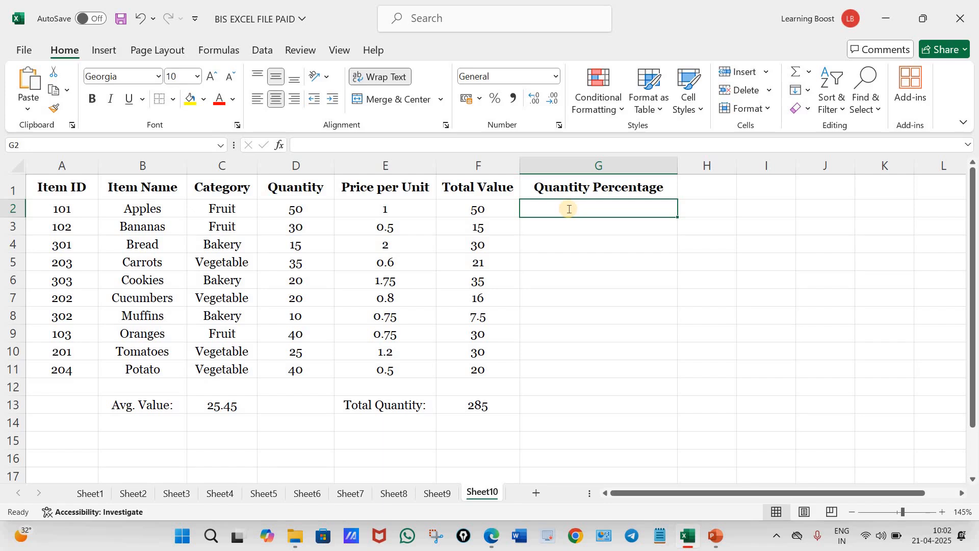
type("=")
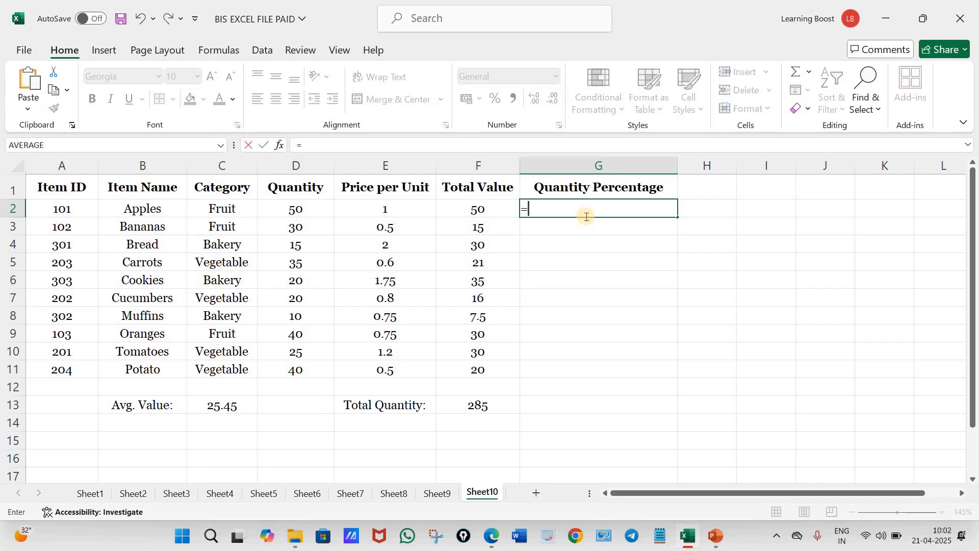
left_click(300, 213)
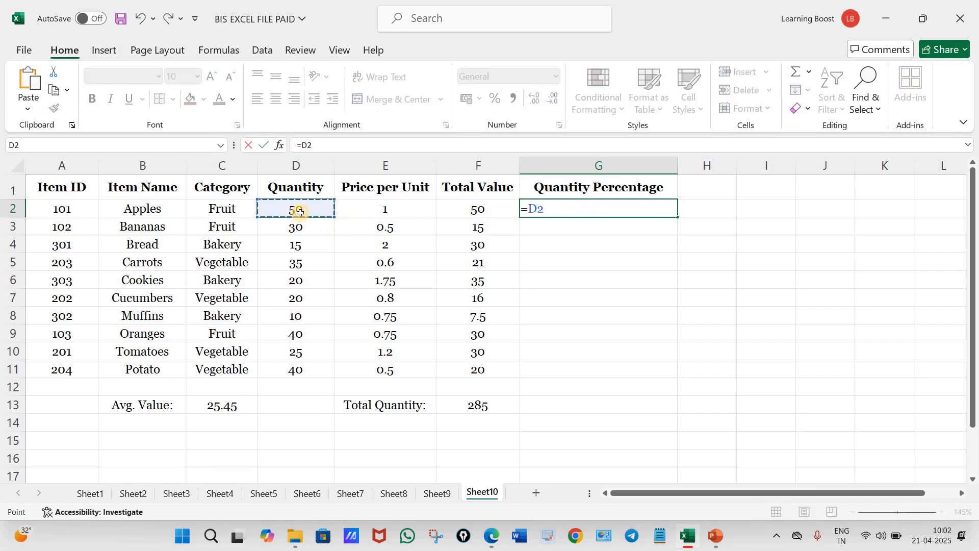
type("/")
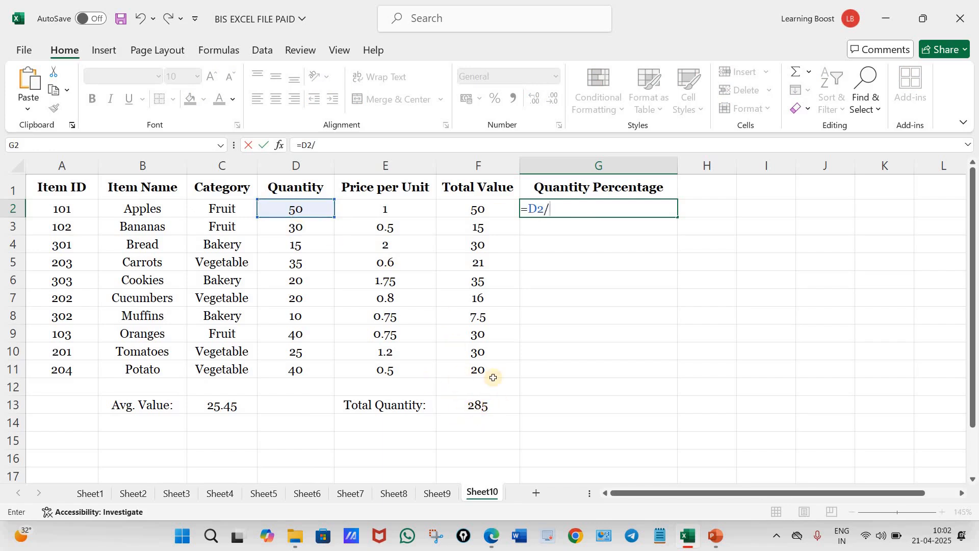
left_click(477, 406)
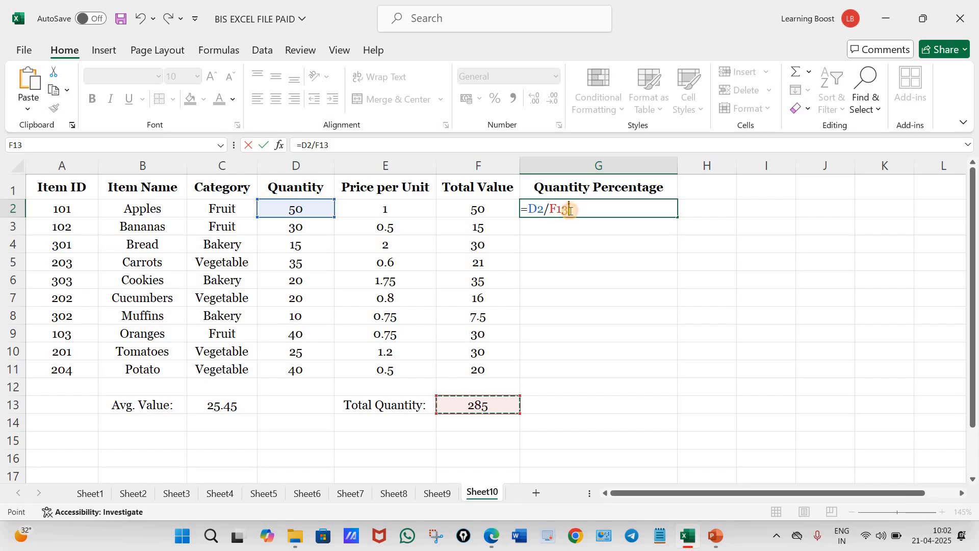
double_click(561, 213)
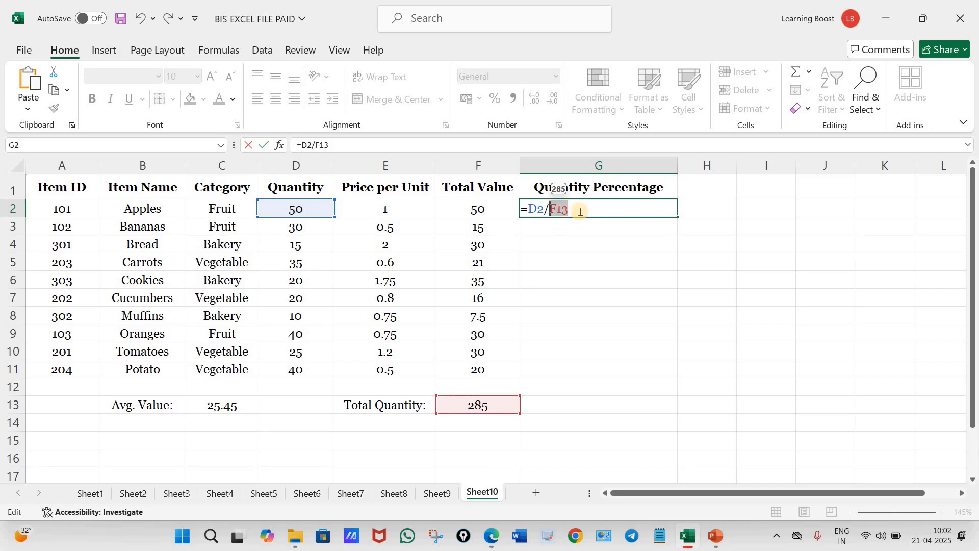
key("F4")
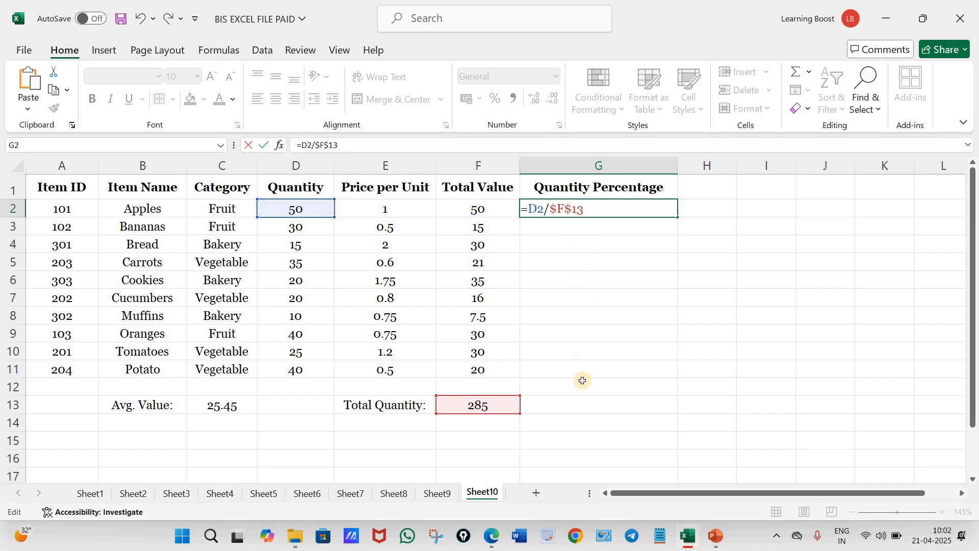
key("Return")
- Fill the G2 formula down through G11, formatted as percentages with two decimal places
left_click(592, 207)
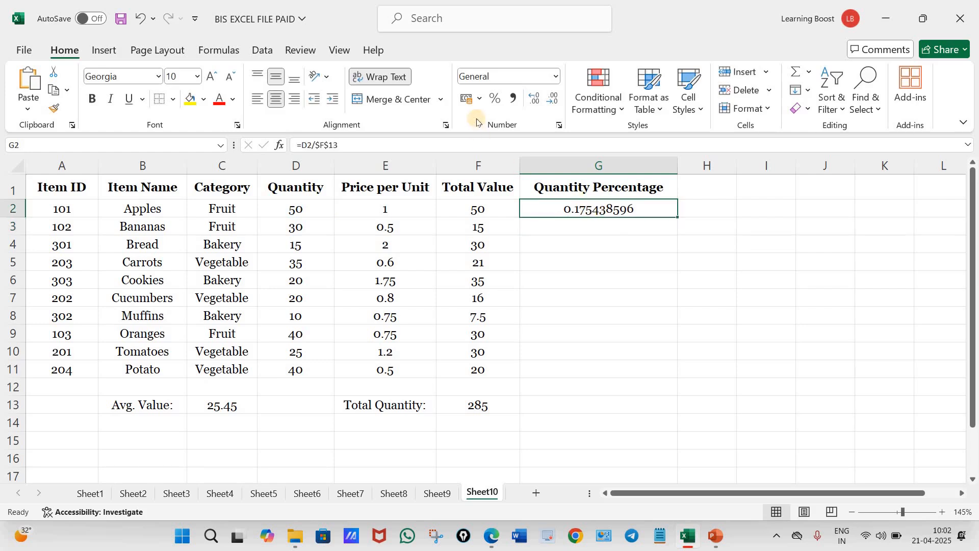
left_click(494, 99)
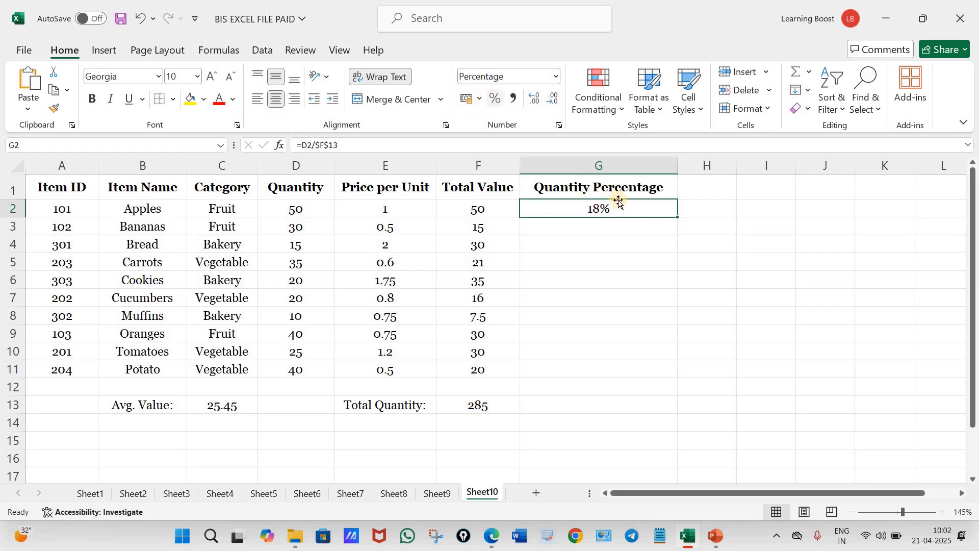
left_click_drag(678, 218, 675, 347)
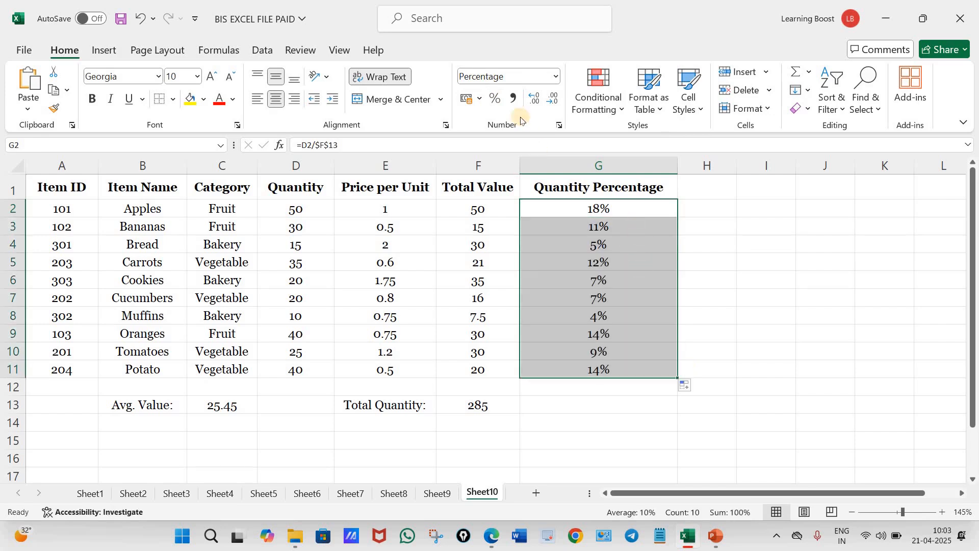
left_click(533, 99)
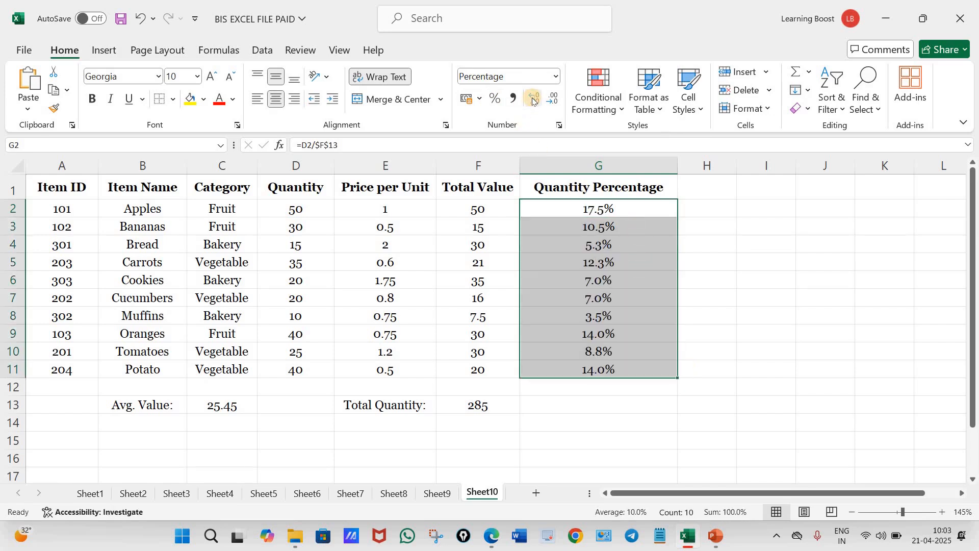
left_click(533, 99)
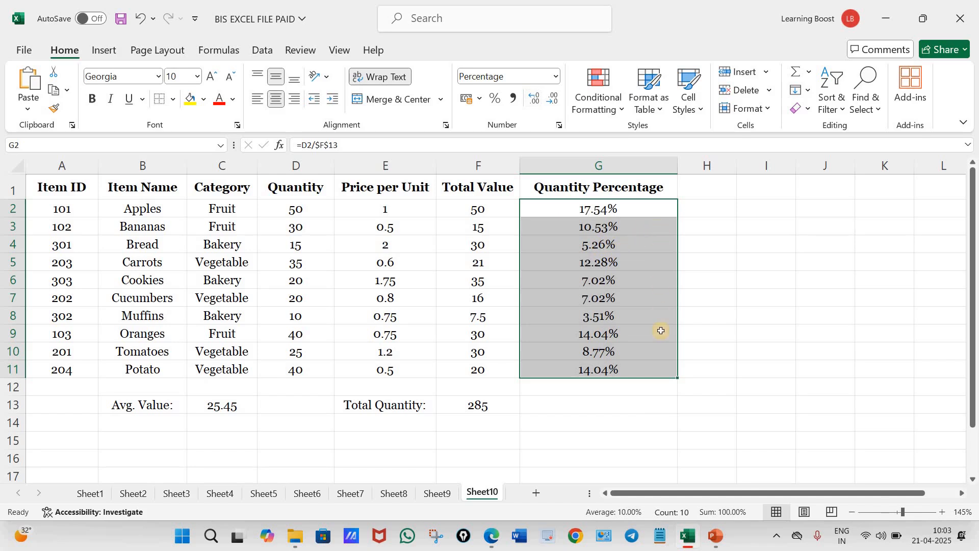
- Check the cell references of the Quantity Percentage formulas in G2, G3 and G5
left_click(636, 405)
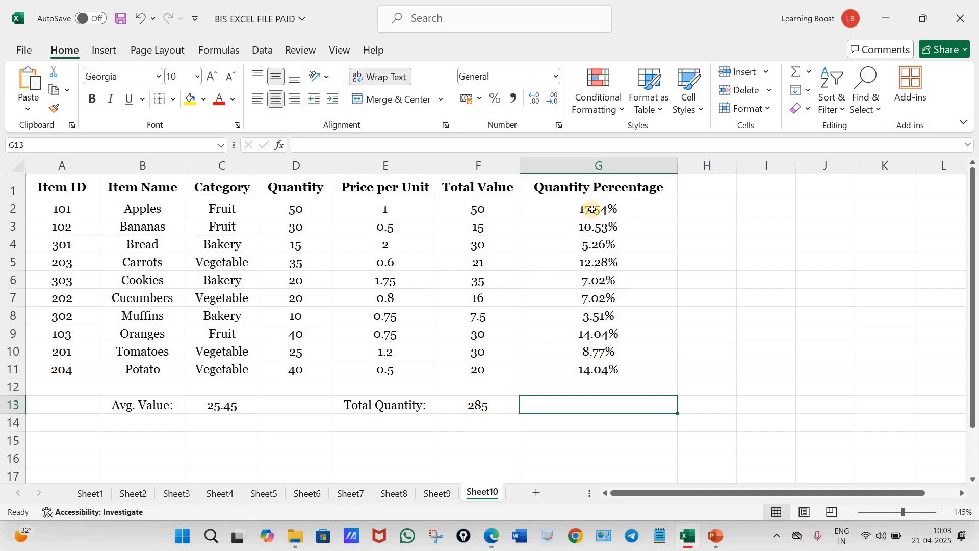
left_click(610, 209)
double_click(598, 211)
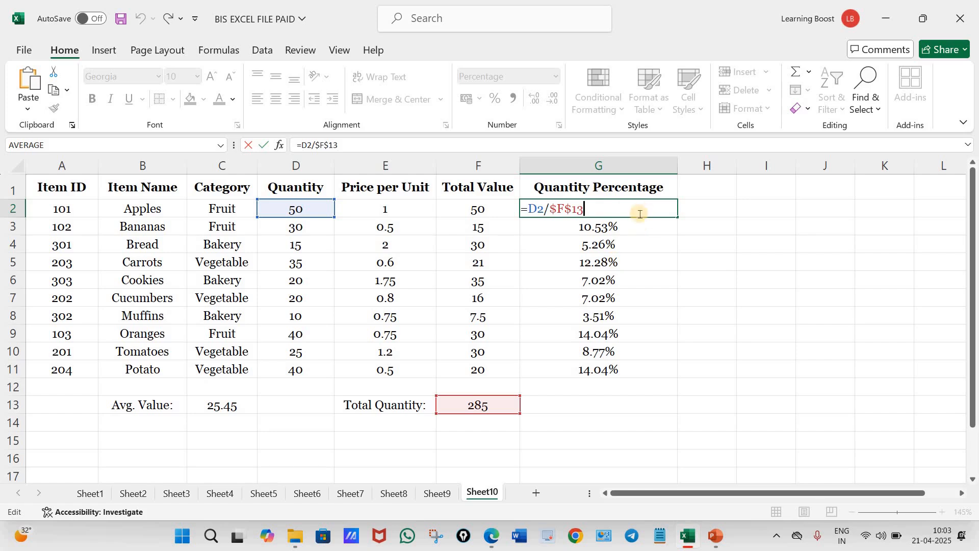
left_click(640, 235)
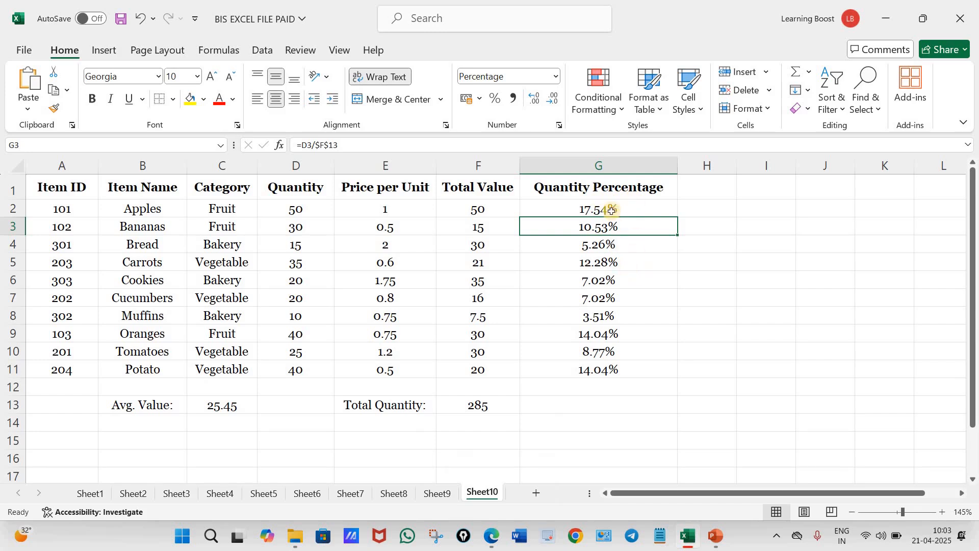
left_click(629, 257)
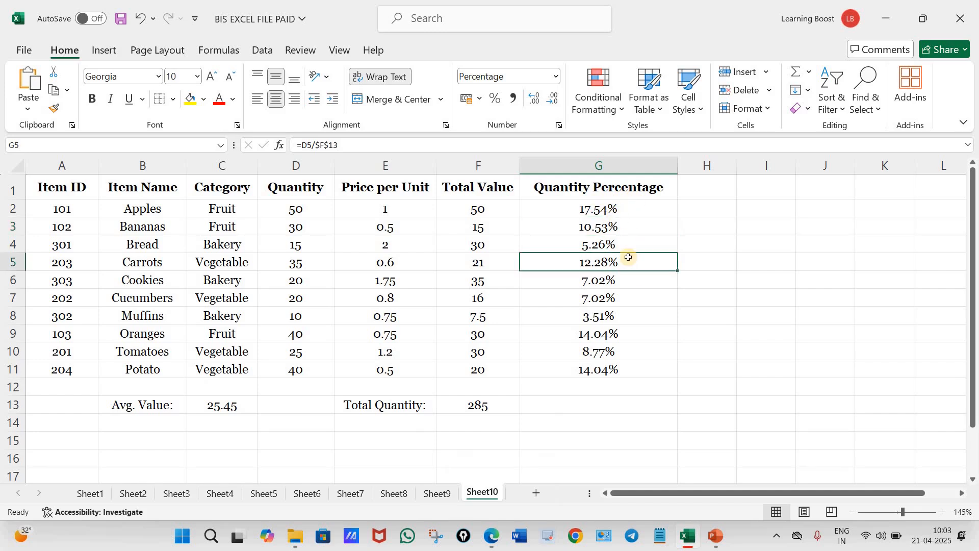
- Switch to the question paper PDF in Edge, circle "Category" in the sorting task 1d, and return to Excel
left_click(489, 537)
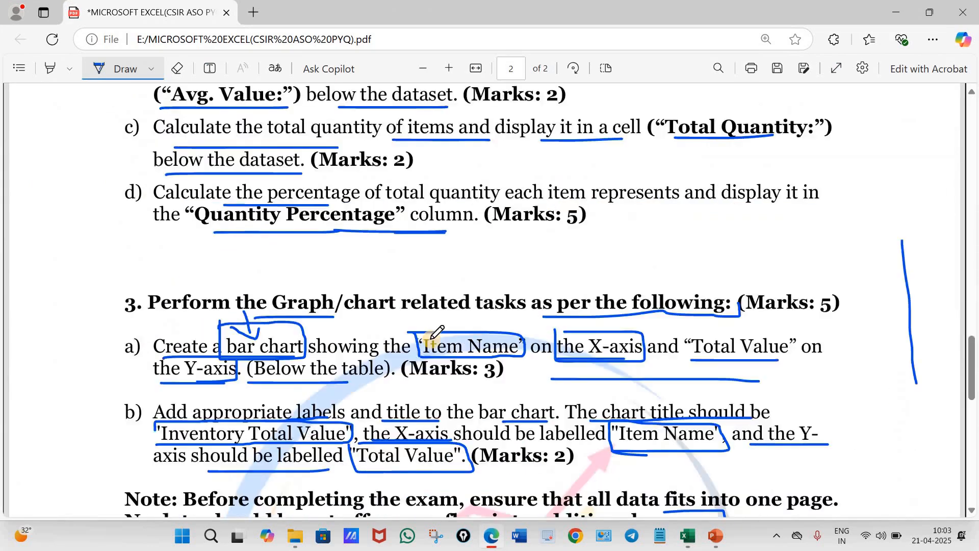
scroll(438, 332, "down", 2)
scroll(433, 337, "up", 5)
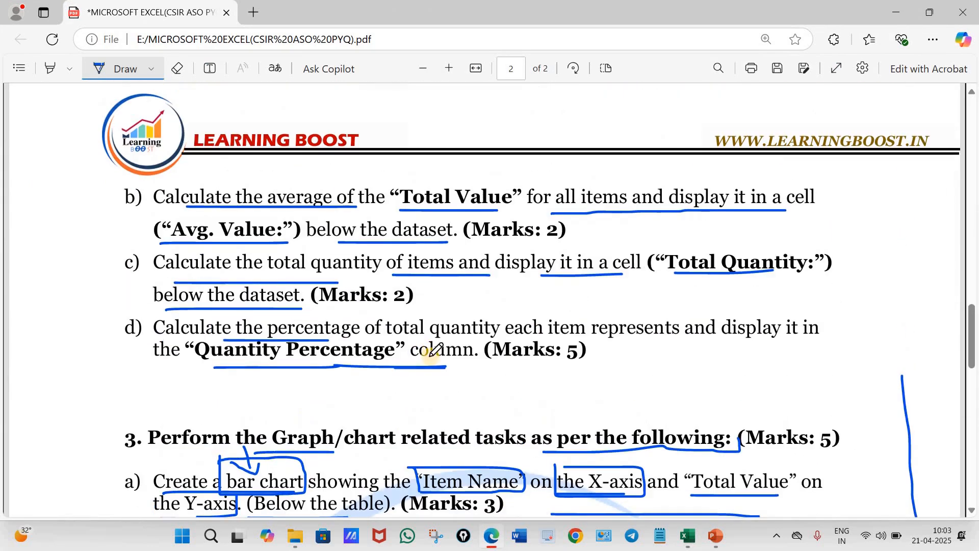
scroll(433, 349, "up", 10)
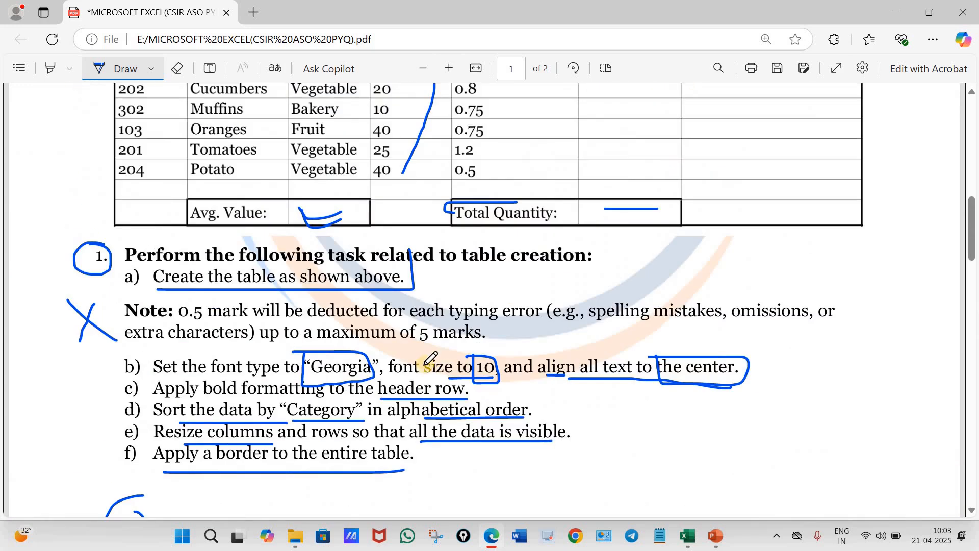
scroll(429, 359, "down", 3)
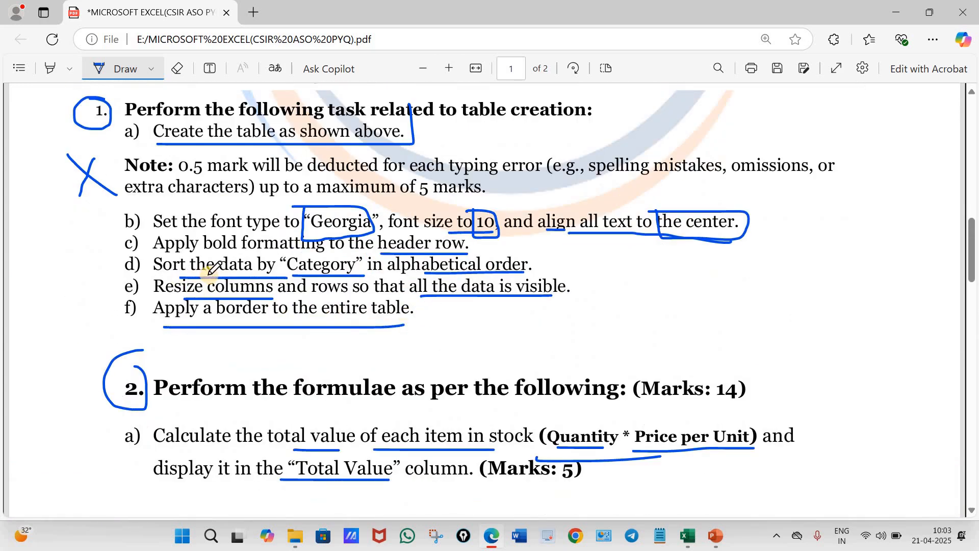
mouse_move(279, 255)
left_mouse_down()
mouse_move(282, 278)
mouse_move(305, 278)
left_mouse_up()
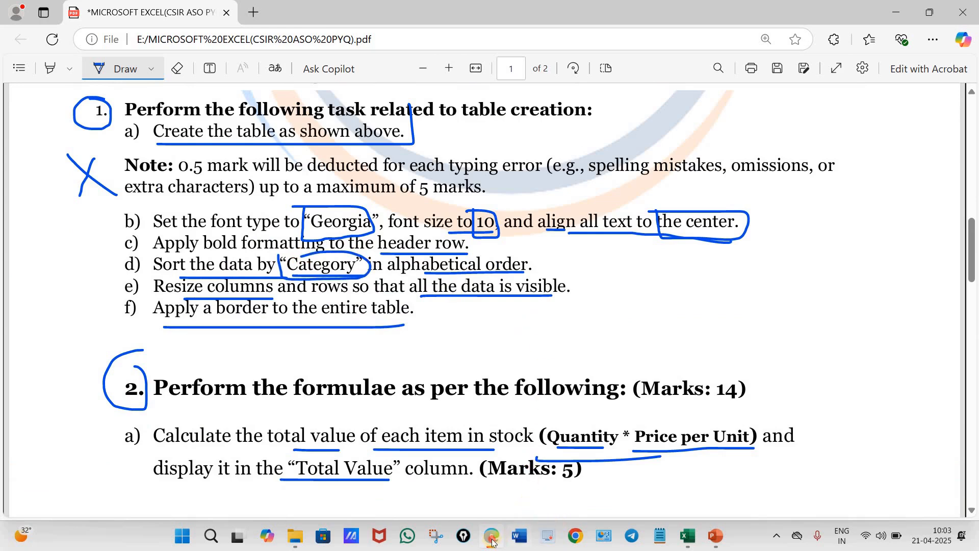
key("alt+Tab")
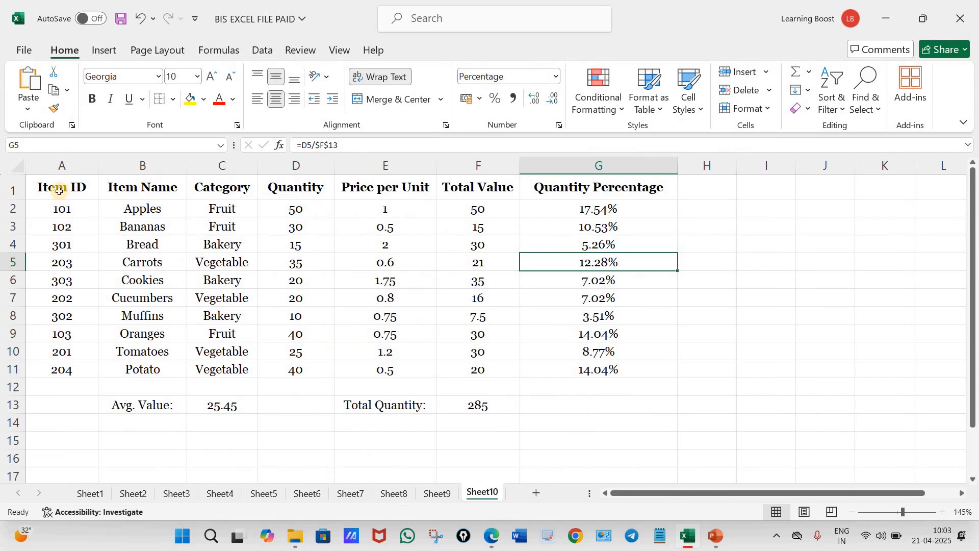
left_click_drag(56, 191, 508, 317)
left_click_drag(605, 376, 631, 363)
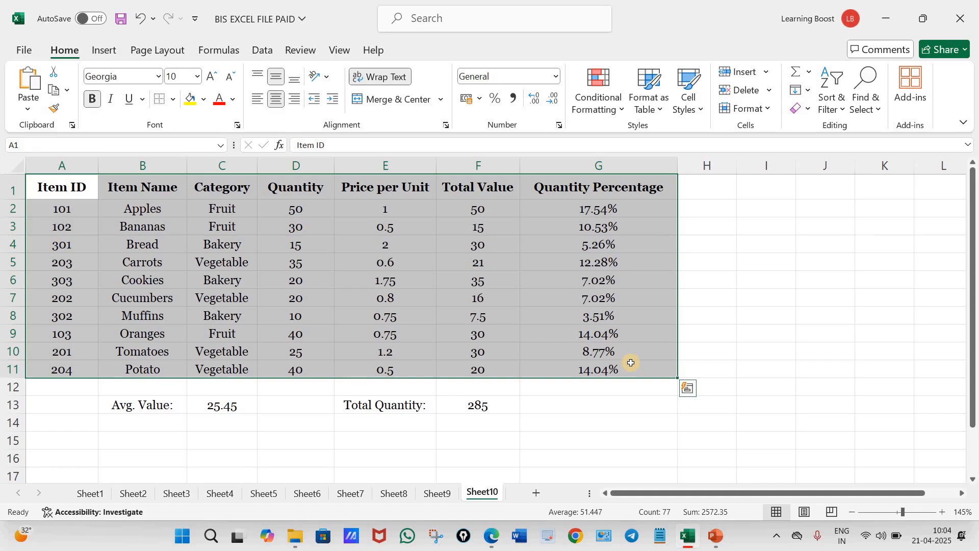
left_click(832, 97)
left_click(181, 275)
left_click(221, 226)
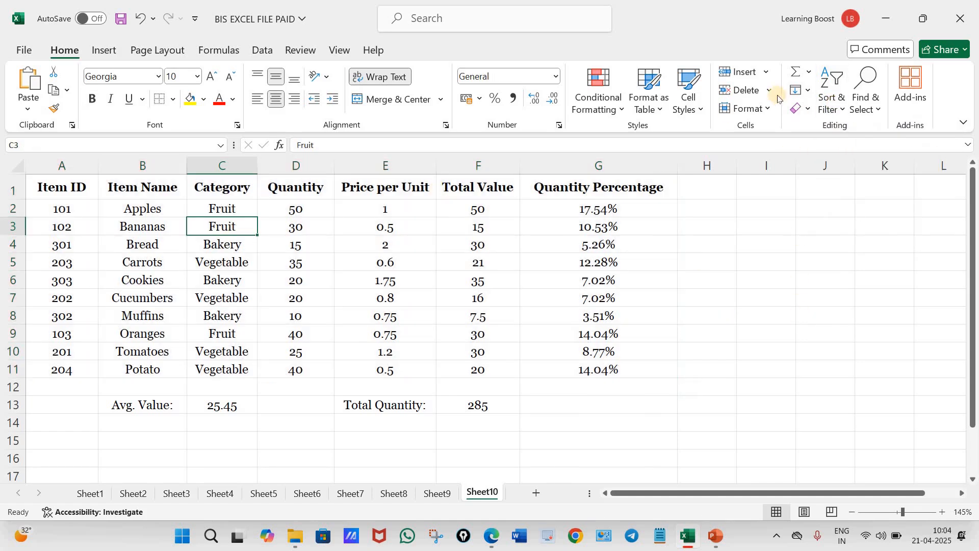
left_click(834, 99)
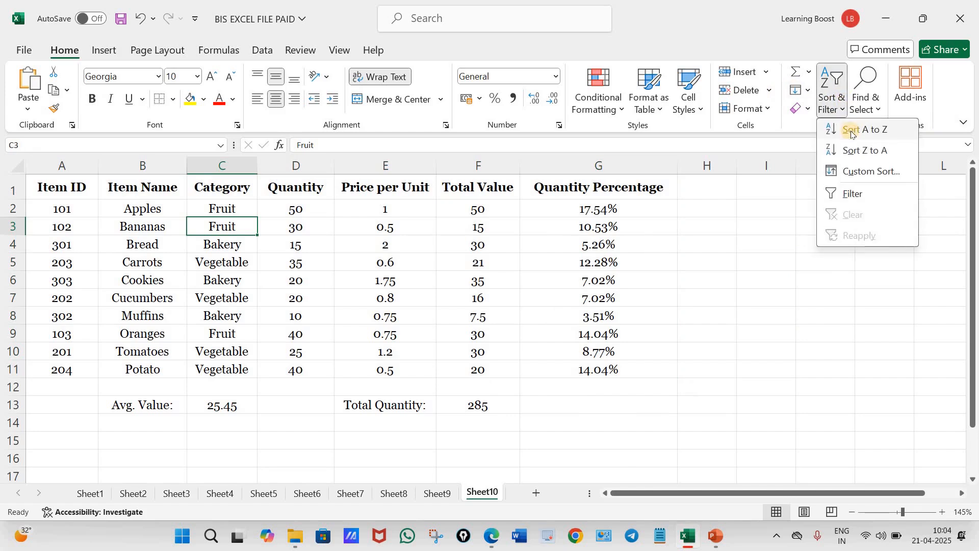
left_click(81, 255)
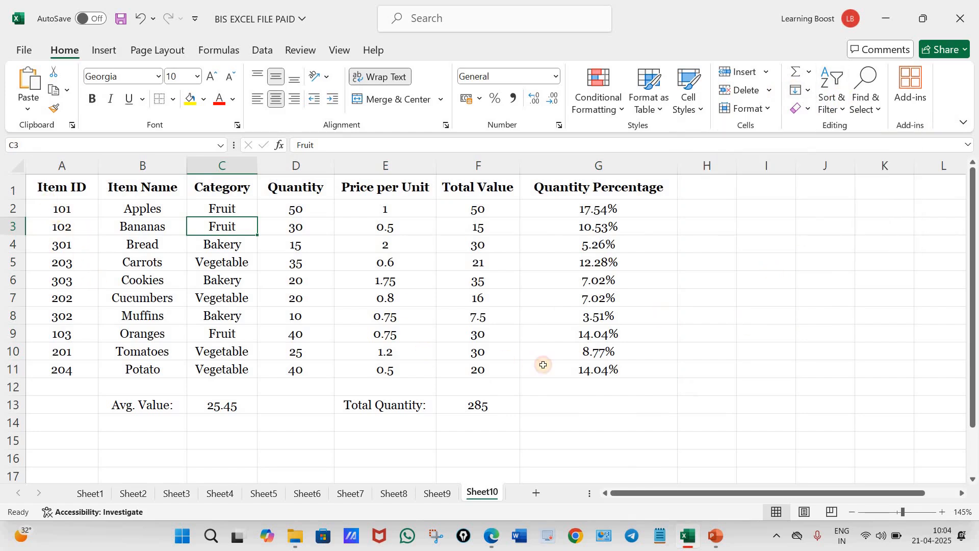
- Sort the table A1:G11 by Category in A to Z order with a custom sort, and undo the sort
key("ctrl+a")
left_click(833, 108)
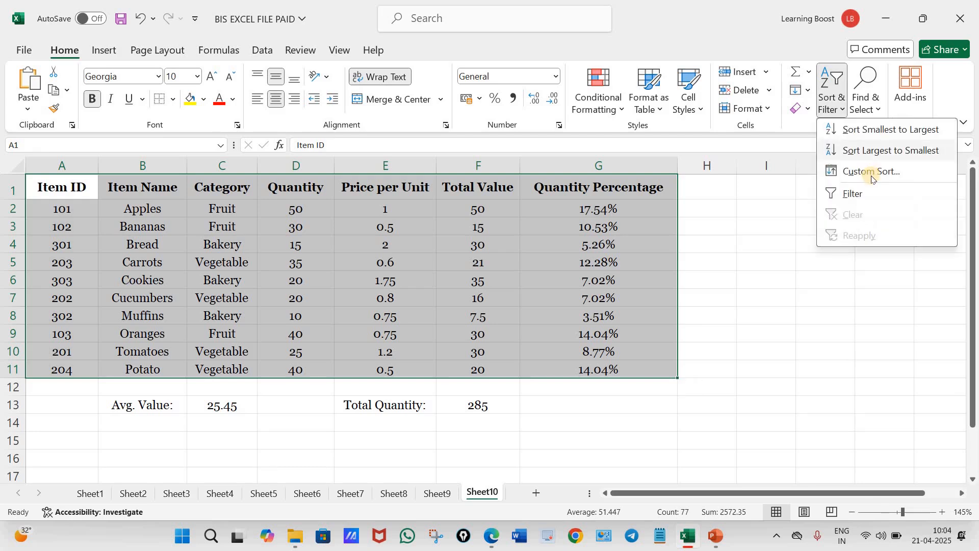
left_click(872, 172)
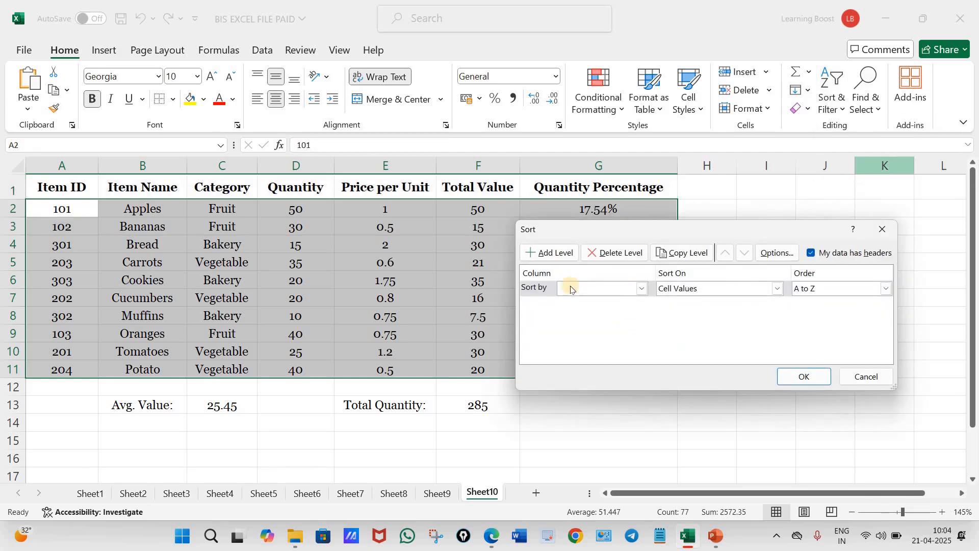
left_click(642, 289)
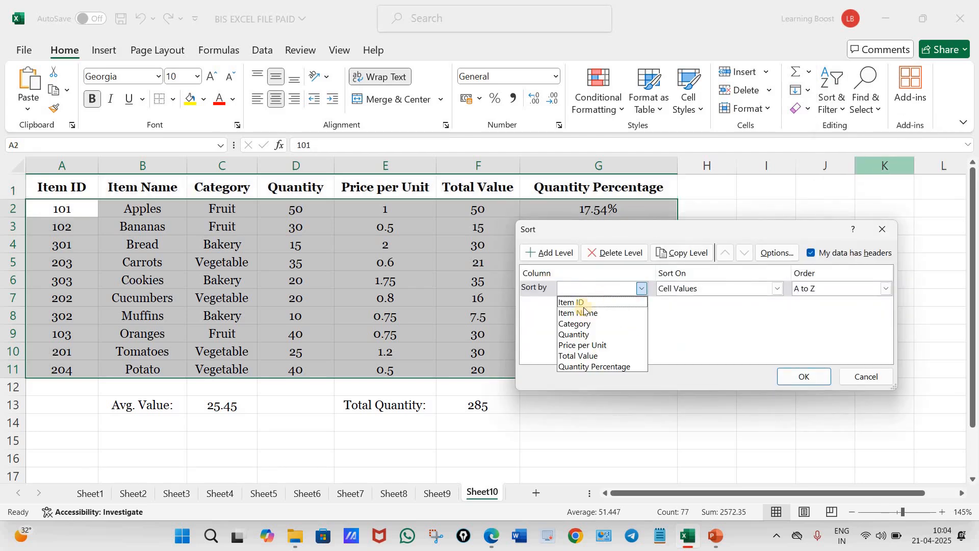
left_click(580, 325)
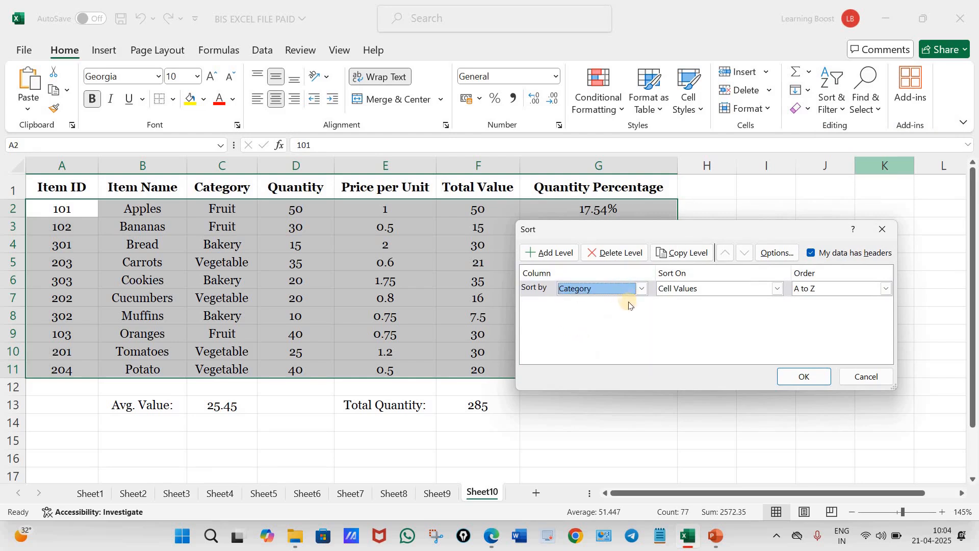
left_click(810, 380)
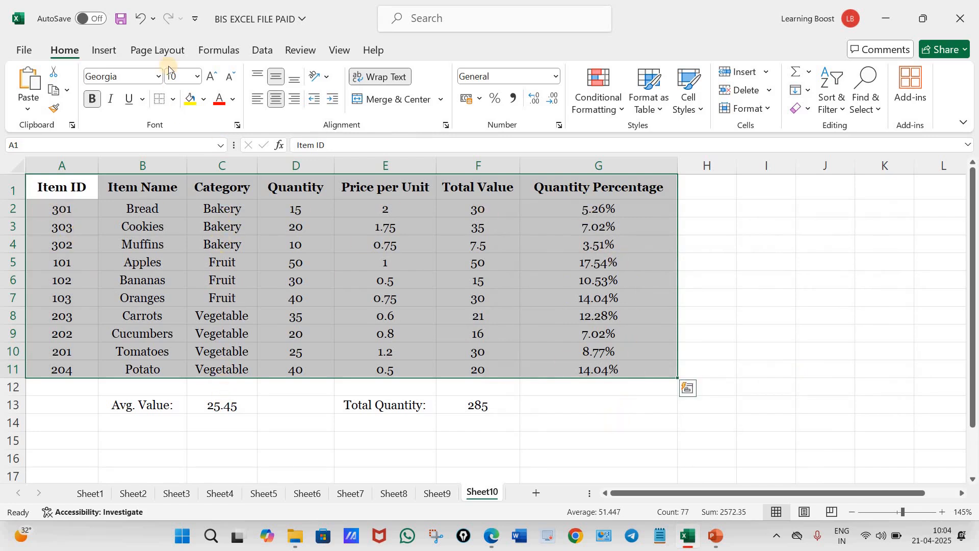
left_click(144, 21)
left_click(843, 241)
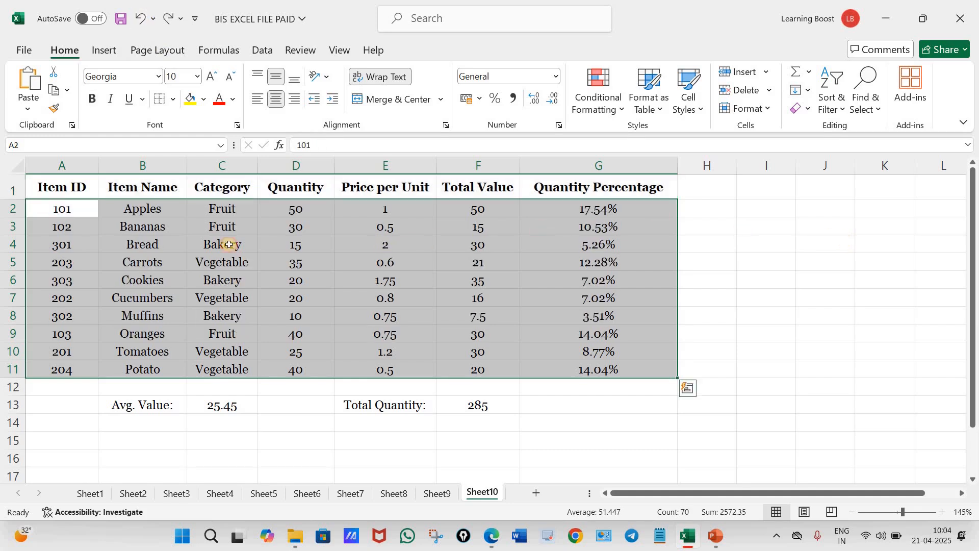
- Sort only the Category column C1:C11 from A to Z, continuing with the current selection, and undo the sort
left_click_drag(218, 191, 234, 368)
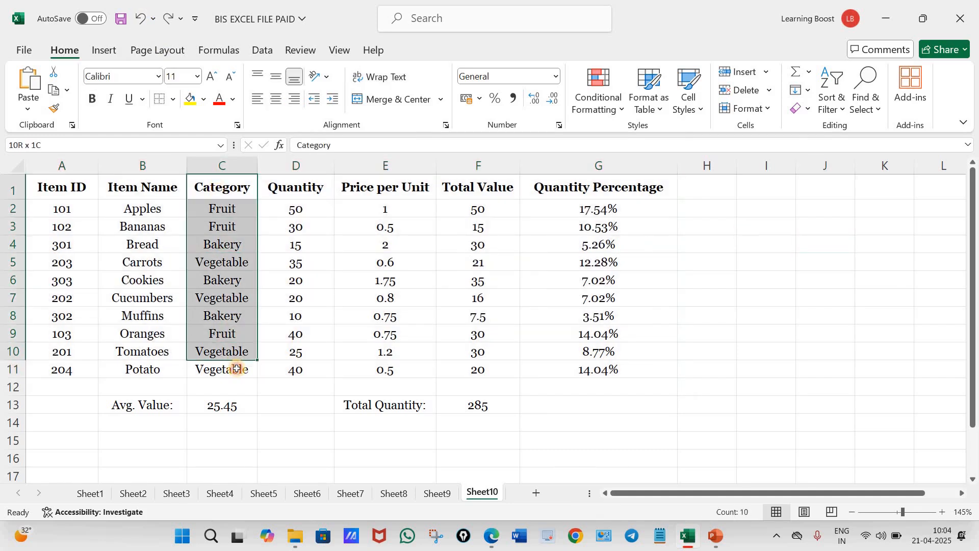
left_click(842, 107)
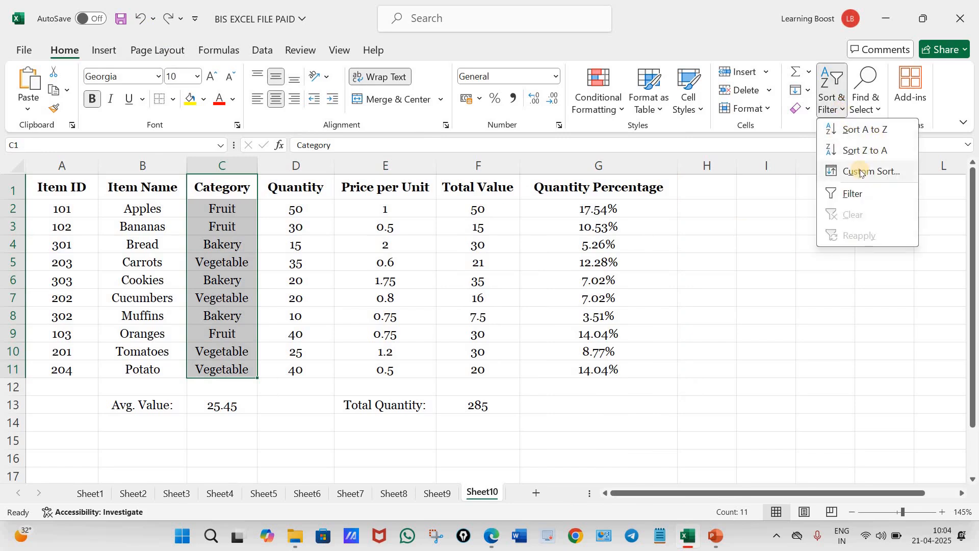
left_click(870, 131)
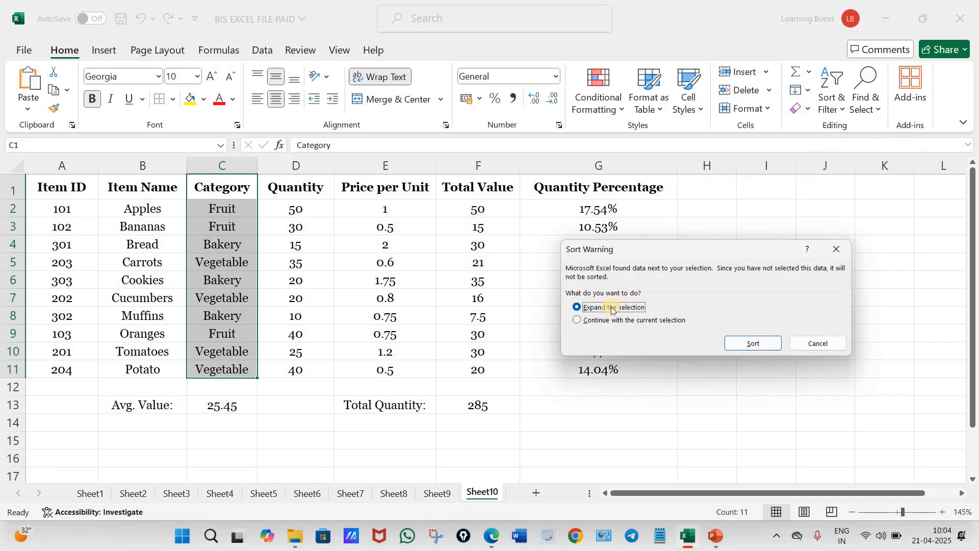
left_click(621, 319)
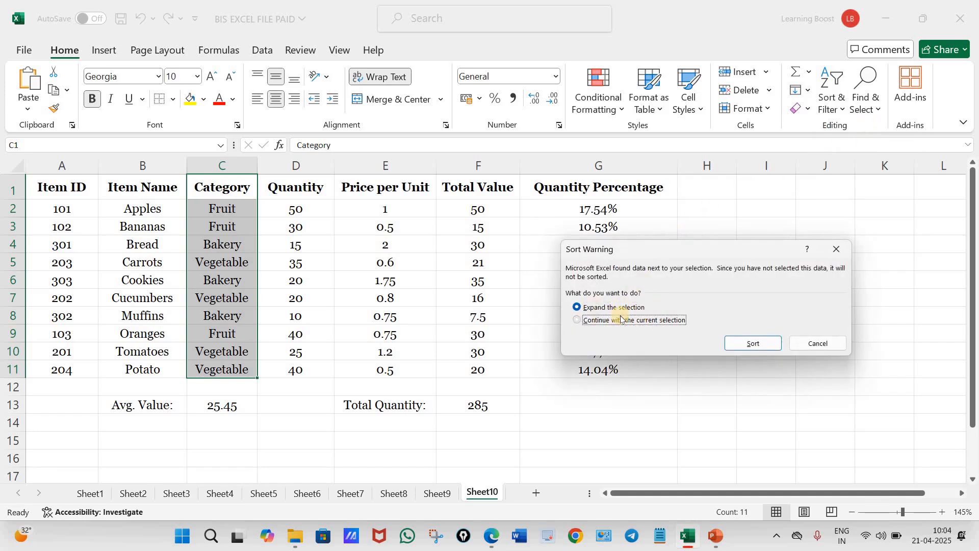
left_click(749, 345)
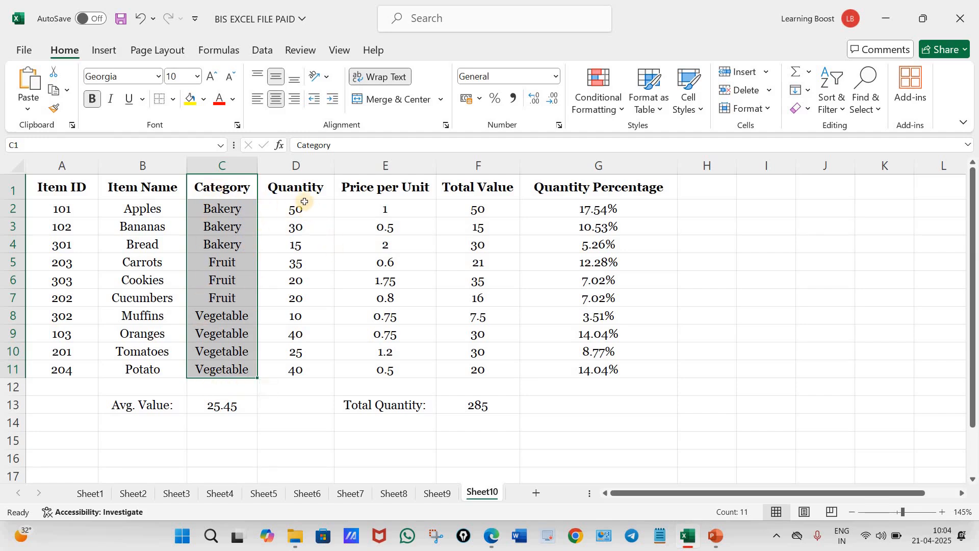
left_click(139, 21)
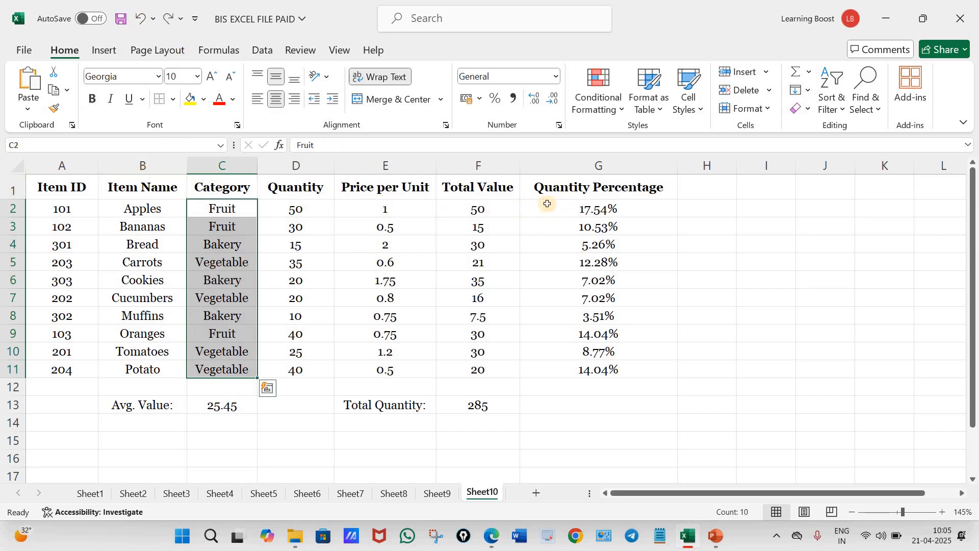
- Redo the Category-only sort to compare it with the original rows, and undo it again
left_click(168, 19)
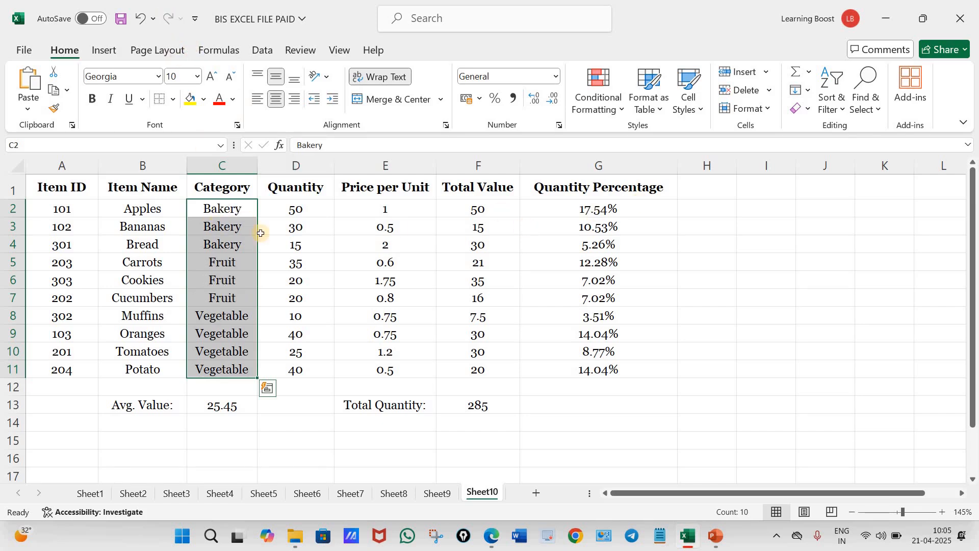
left_click(139, 22)
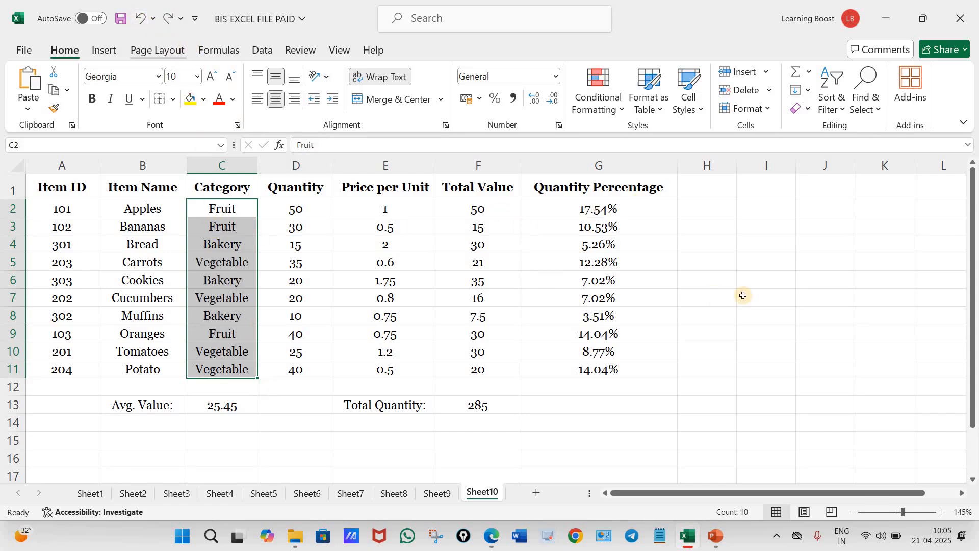
left_click(744, 295)
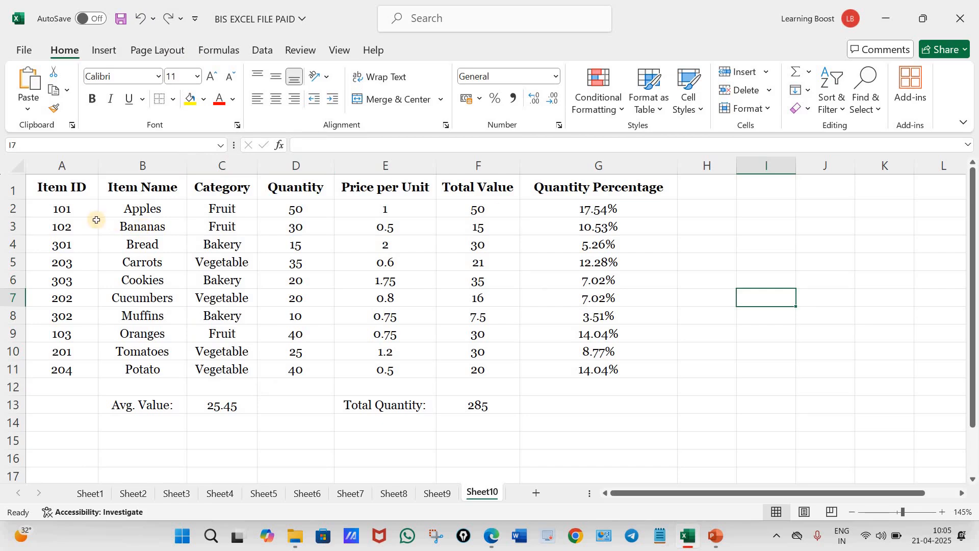
left_click_drag(40, 185, 596, 360)
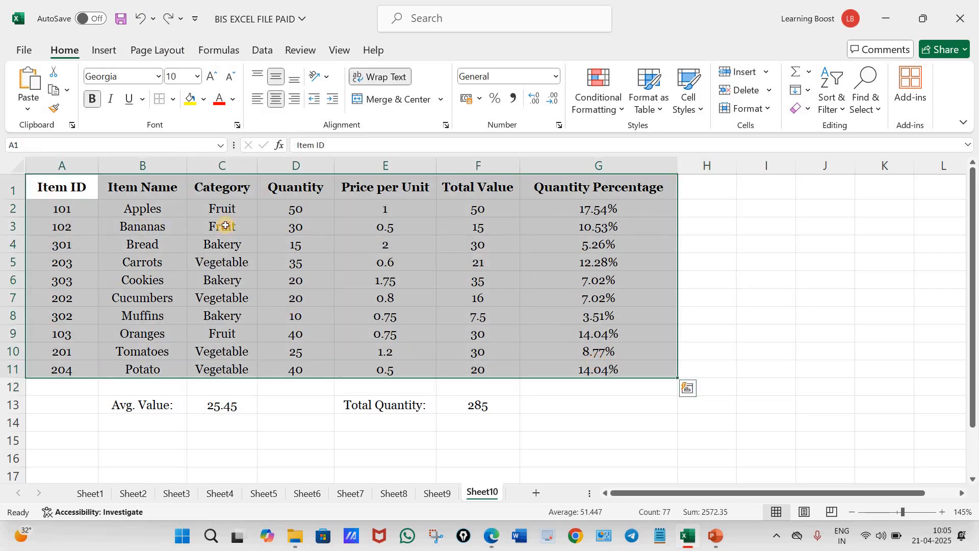
left_click(227, 226)
left_click(841, 111)
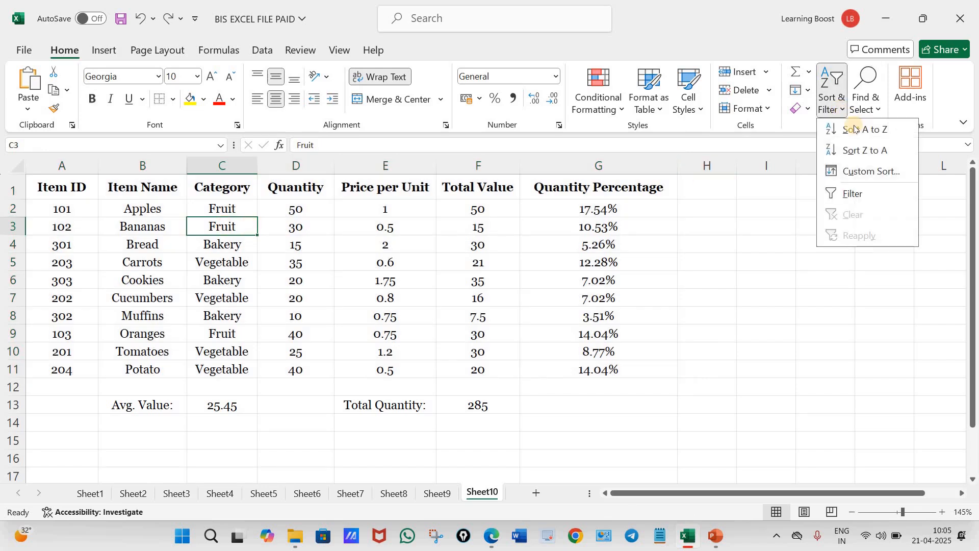
left_click(868, 174)
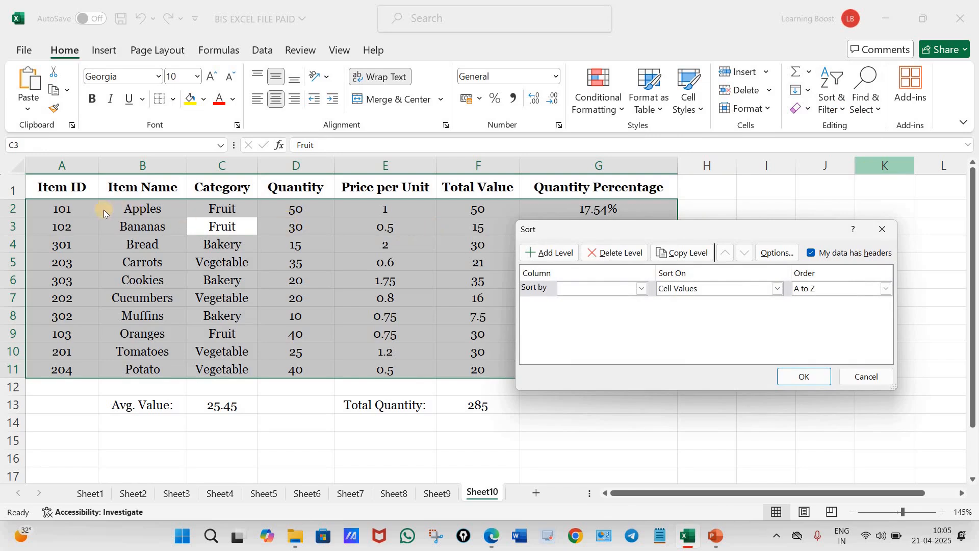
left_click(638, 290)
left_click(586, 325)
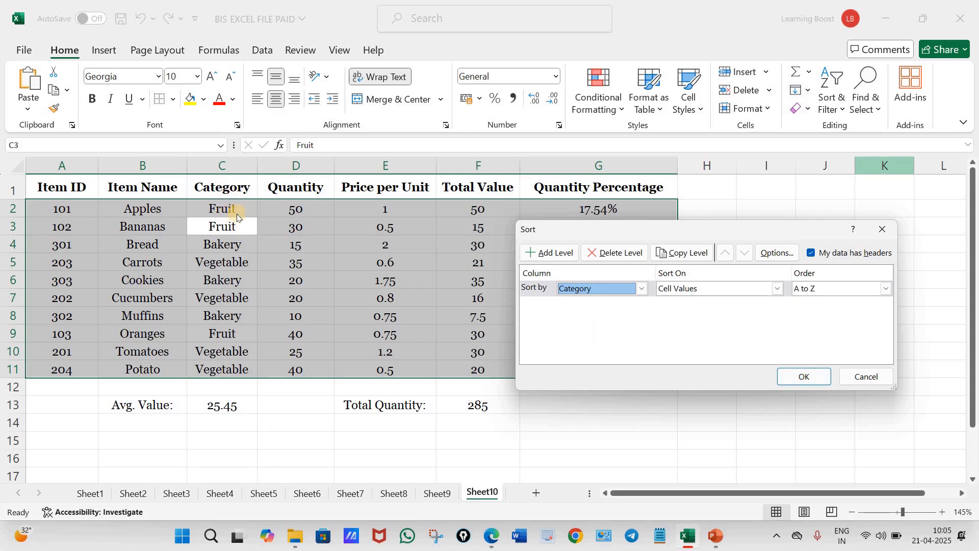
left_click(867, 376)
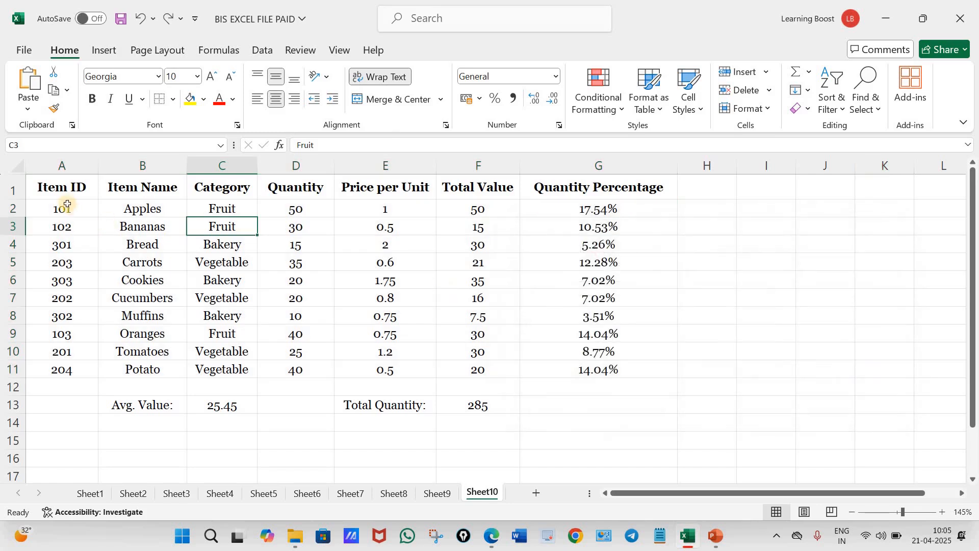
- Sort the whole table A1:G11 by Category on cell values in A to Z order with a custom sort
left_click_drag(60, 190, 603, 372)
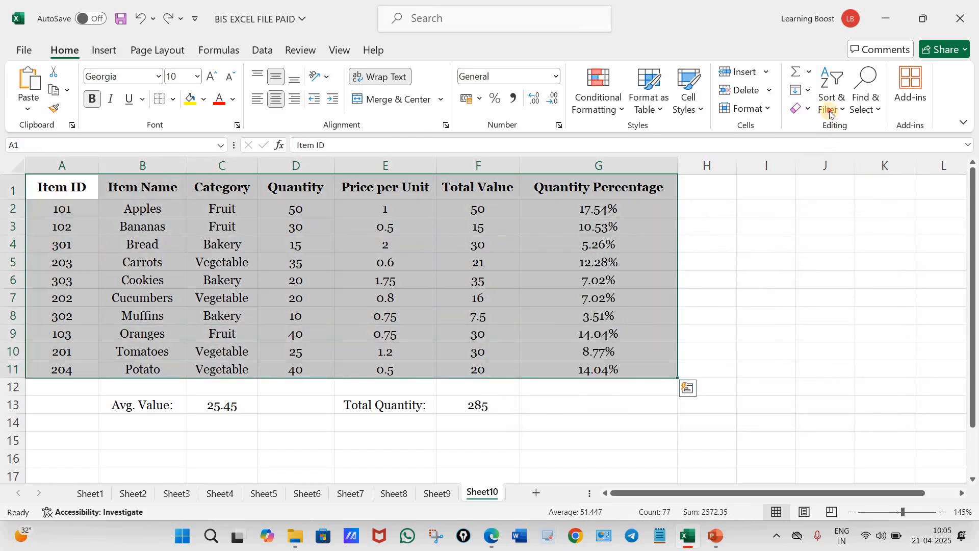
left_click(832, 98)
left_click(858, 171)
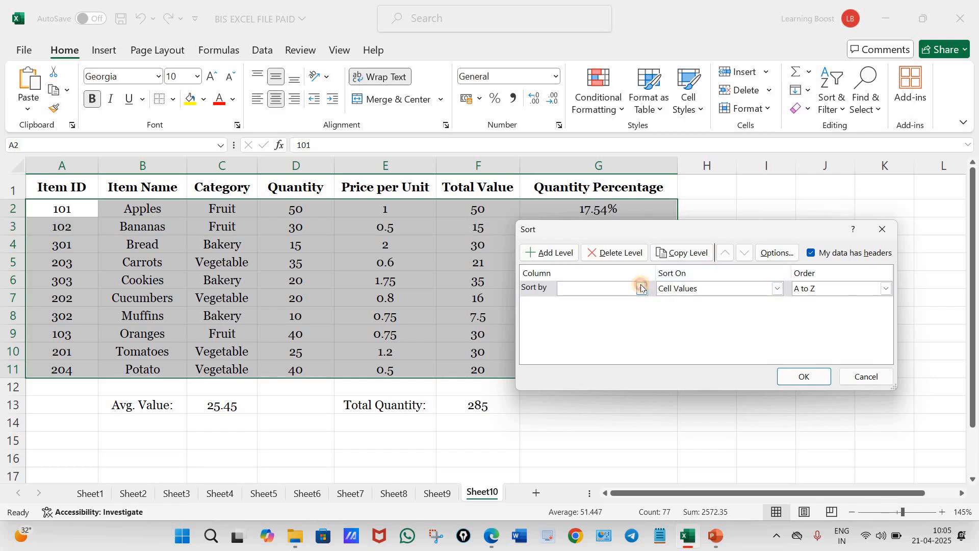
left_click(641, 289)
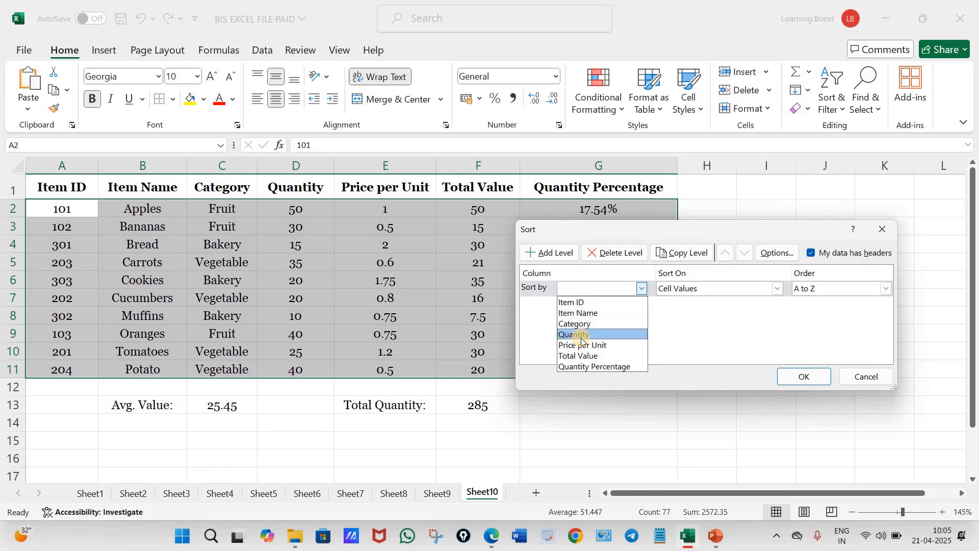
left_click(583, 325)
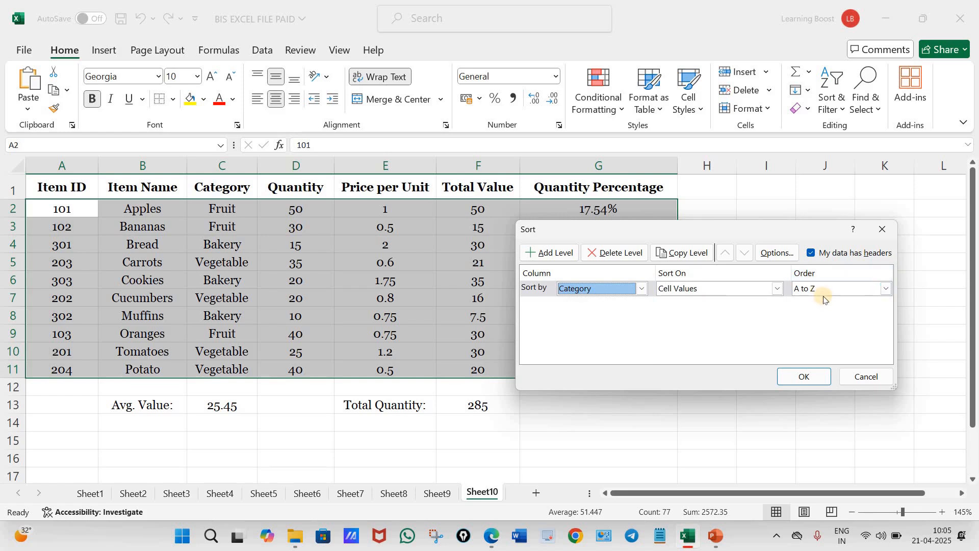
left_click(810, 376)
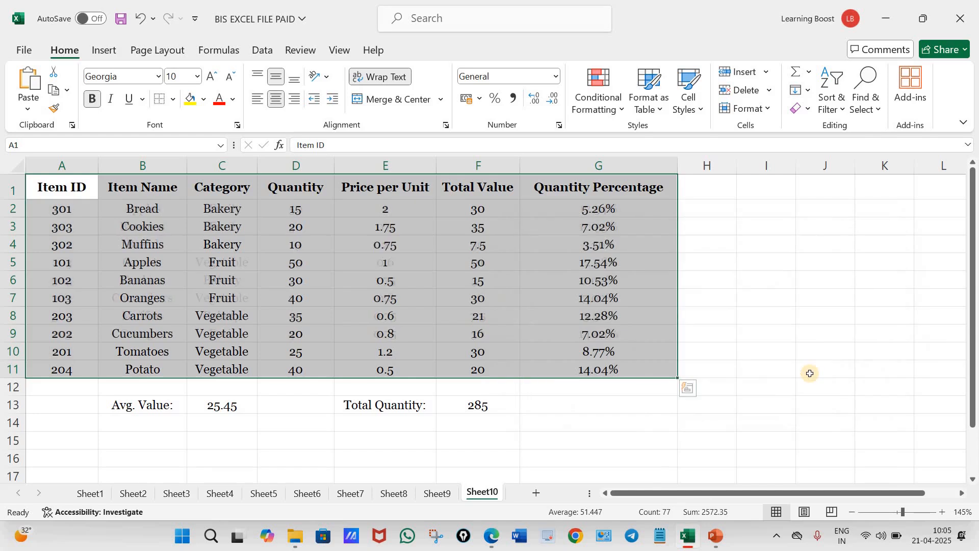
left_click(800, 372)
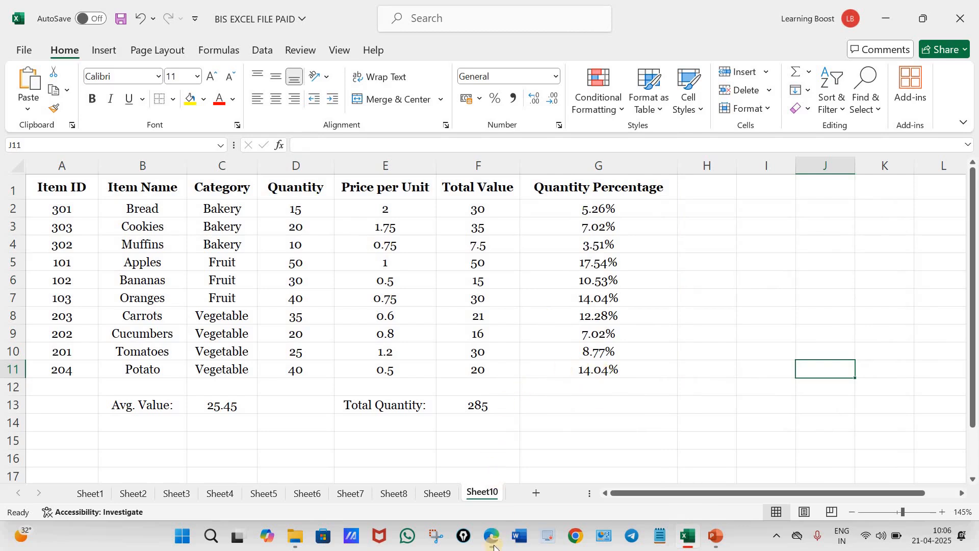
- Switch to the question paper PDF in Edge and draw brackets beside tasks 1b to 1f and formula tasks 2b to 2d
mouse_move(493, 542)
left_click(494, 508)
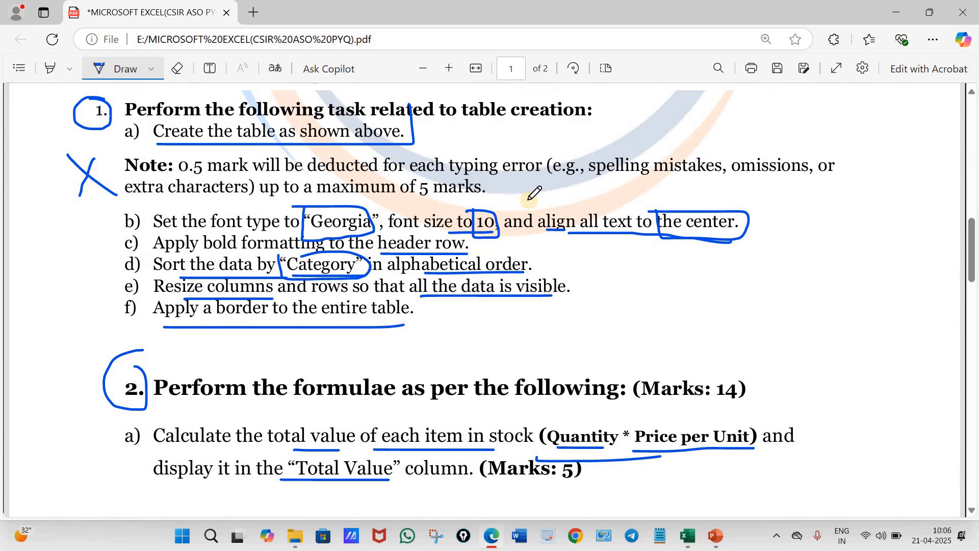
mouse_move(534, 197)
left_mouse_down()
mouse_move(508, 305)
mouse_move(459, 313)
left_mouse_up()
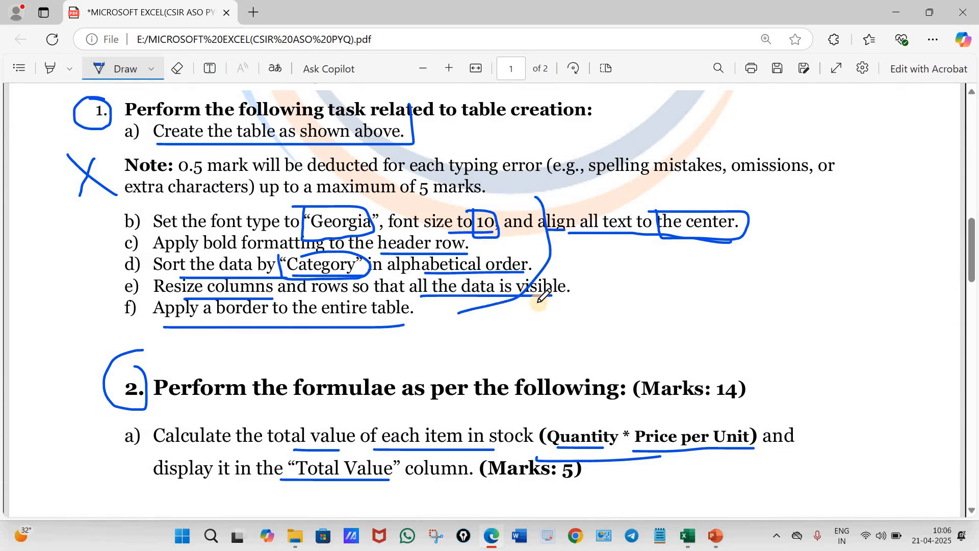
scroll(540, 290, "down", 3)
scroll(545, 284, "down", 15)
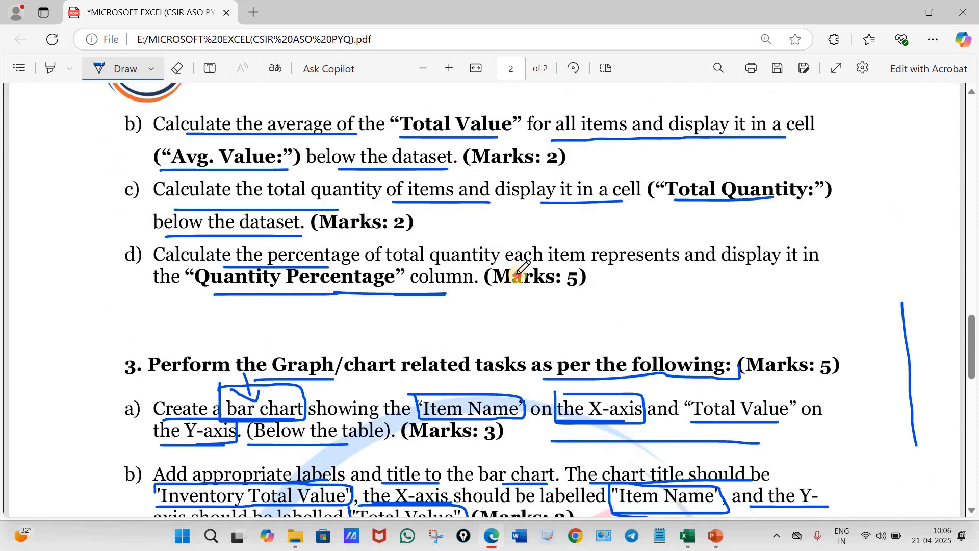
scroll(553, 319, "down", 9)
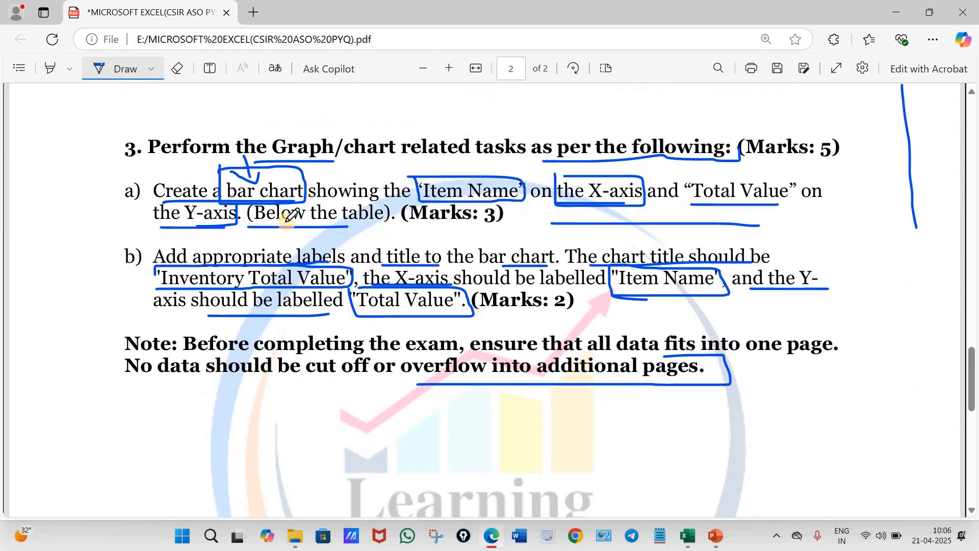
scroll(455, 278, "up", 20)
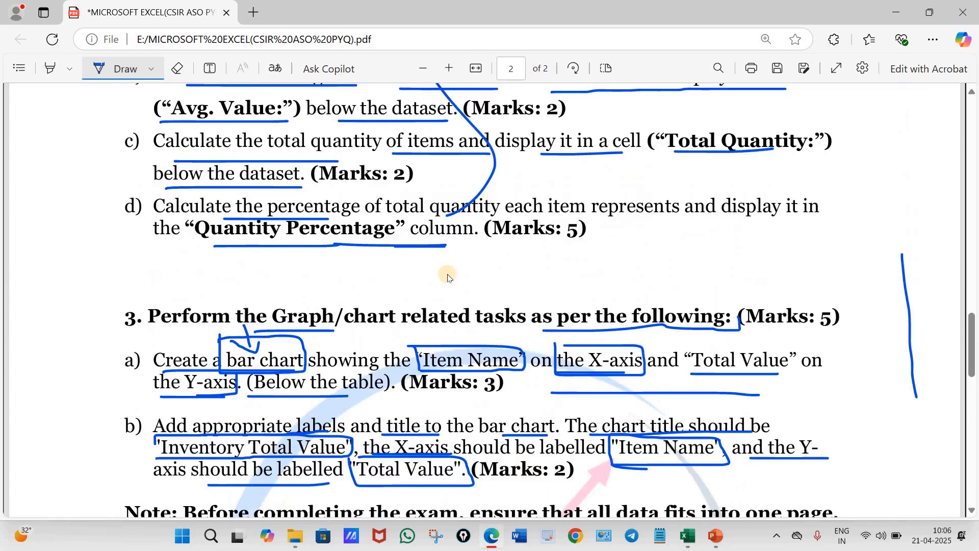
scroll(457, 278, "up", 12)
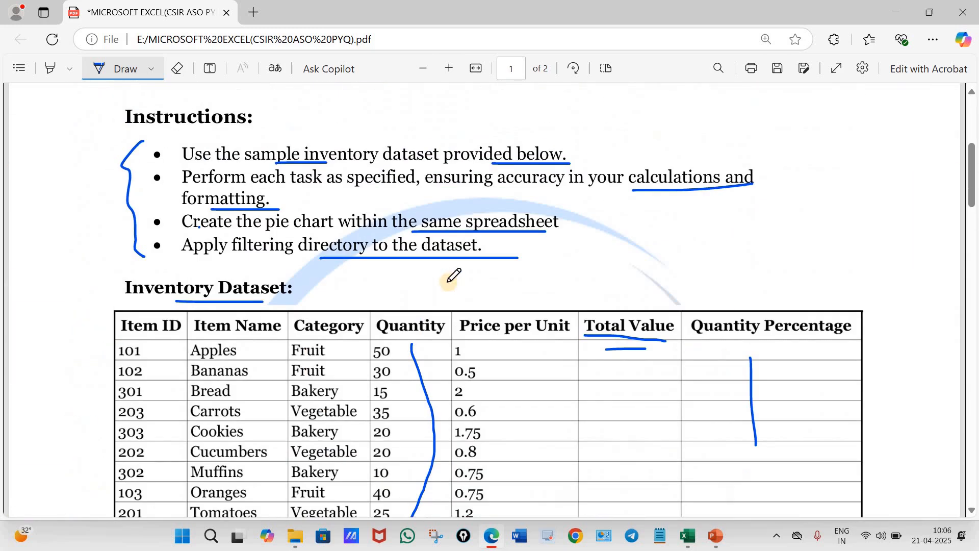
- Erase the ink underlines and the brace around the bullet points under Instructions
left_click(181, 75)
mouse_move(254, 175)
left_mouse_down()
mouse_move(234, 253)
mouse_move(409, 287)
mouse_move(512, 197)
mouse_move(697, 169)
mouse_move(312, 139)
mouse_move(210, 314)
mouse_move(104, 199)
left_mouse_up()
left_click_drag(104, 107, 98, 88)
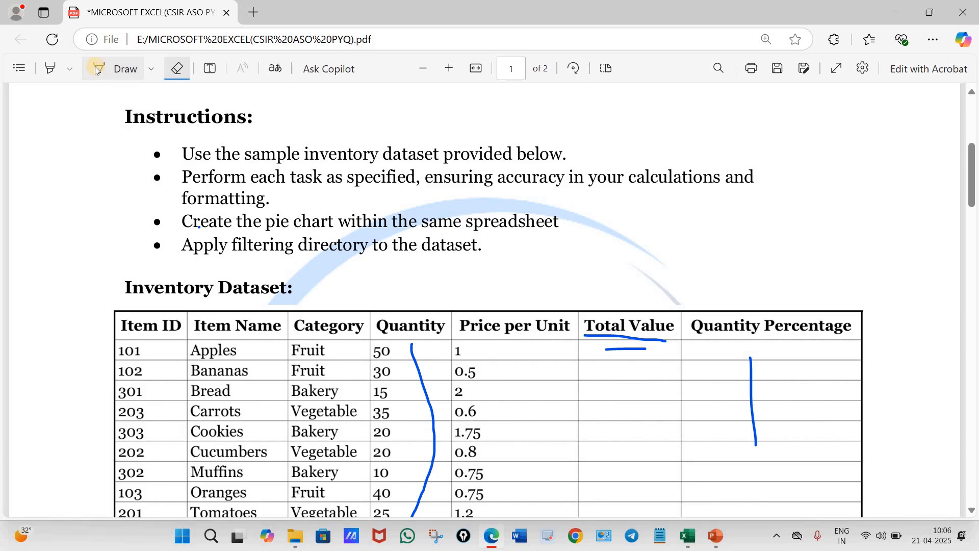
- Draw a box around the instruction "Create the pie chart within the same spreadsheet"
left_click(97, 69)
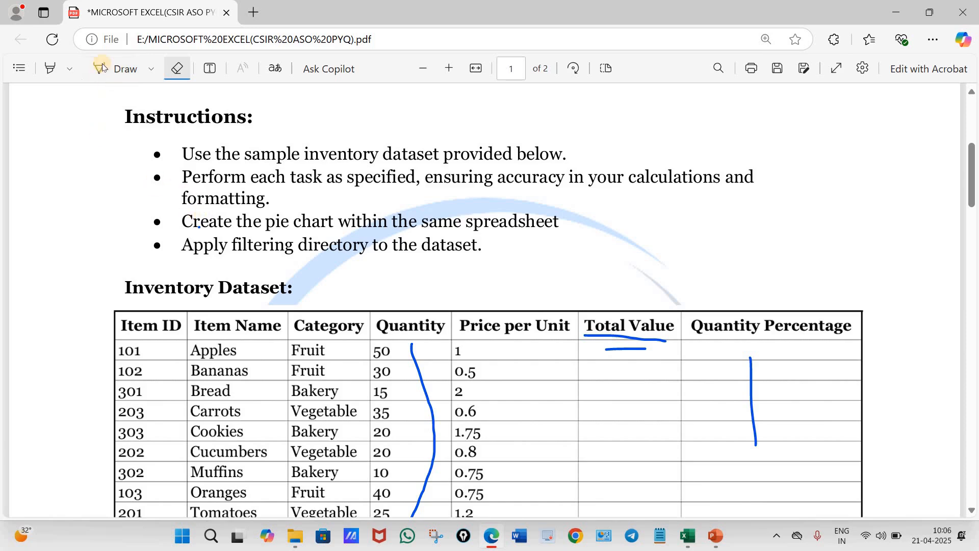
left_click_drag(199, 231, 464, 231)
mouse_move(566, 236)
left_mouse_down()
mouse_move(510, 202)
mouse_move(217, 206)
left_mouse_up()
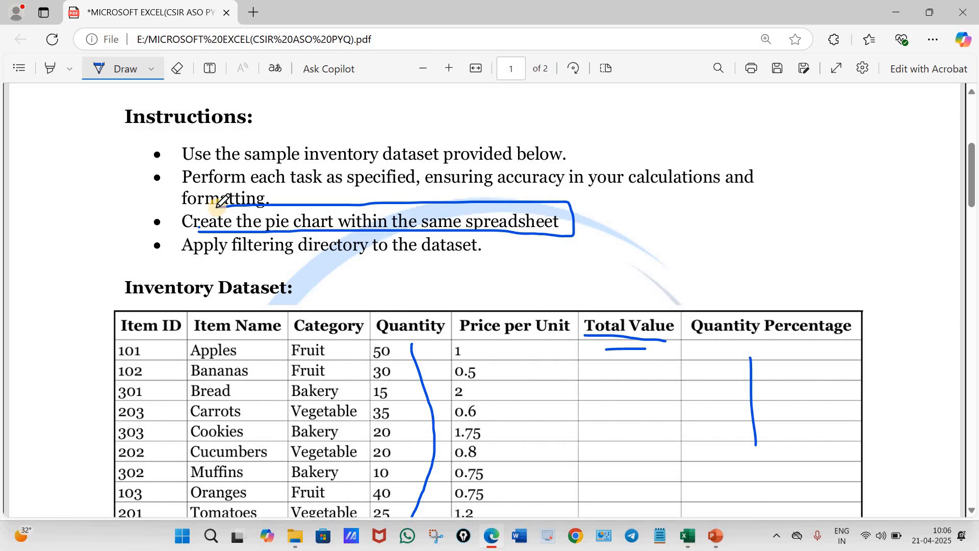
mouse_move(170, 210)
left_mouse_down()
mouse_move(209, 225)
mouse_move(173, 216)
mouse_move(248, 209)
left_mouse_up()
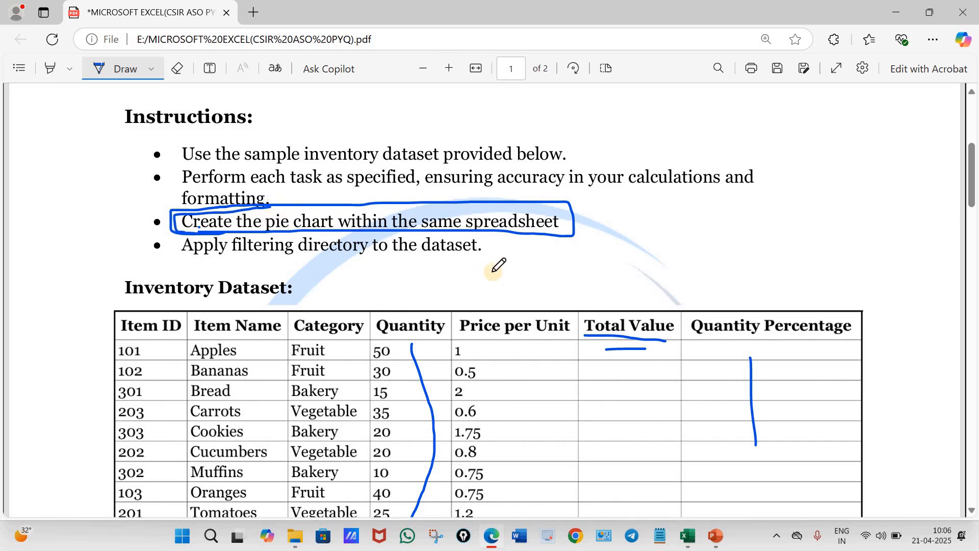
- Review the section 3 chart tasks and draw a check mark beside the boxed pie chart instruction
scroll(498, 266, "down", 15)
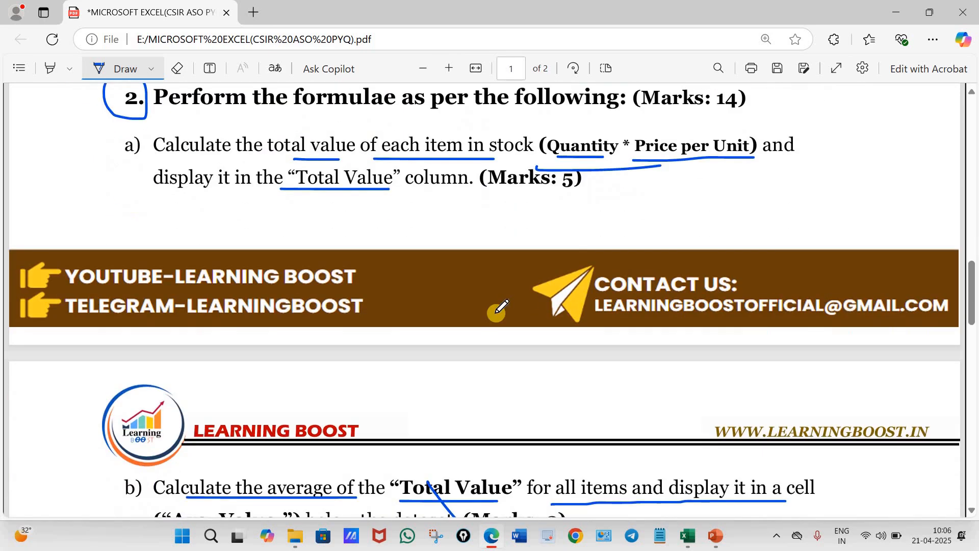
scroll(499, 309, "down", 10)
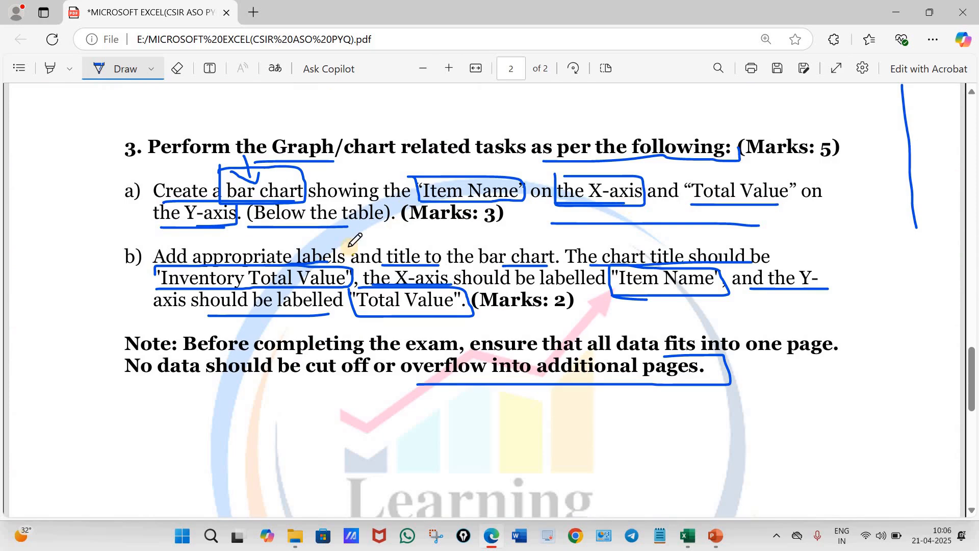
scroll(591, 250, "up", 15)
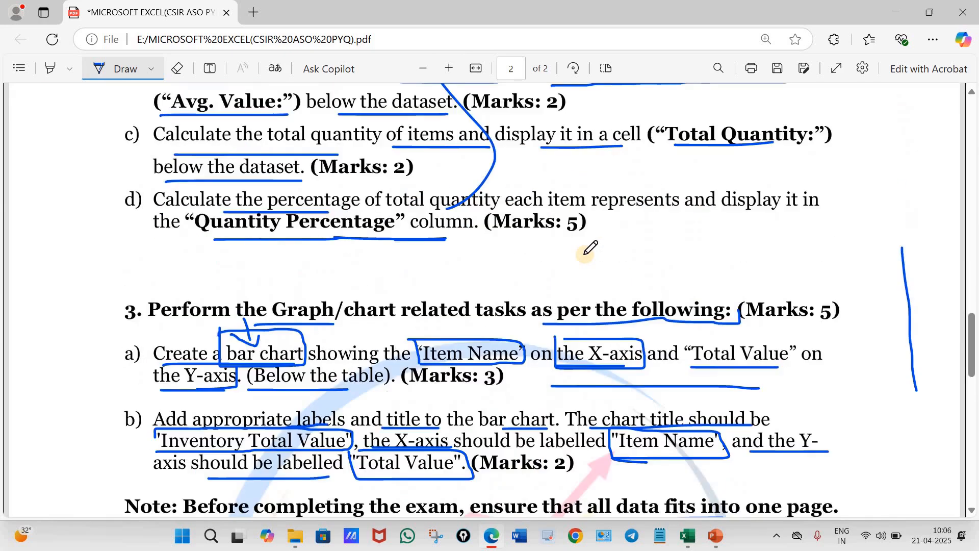
scroll(464, 206, "up", 5)
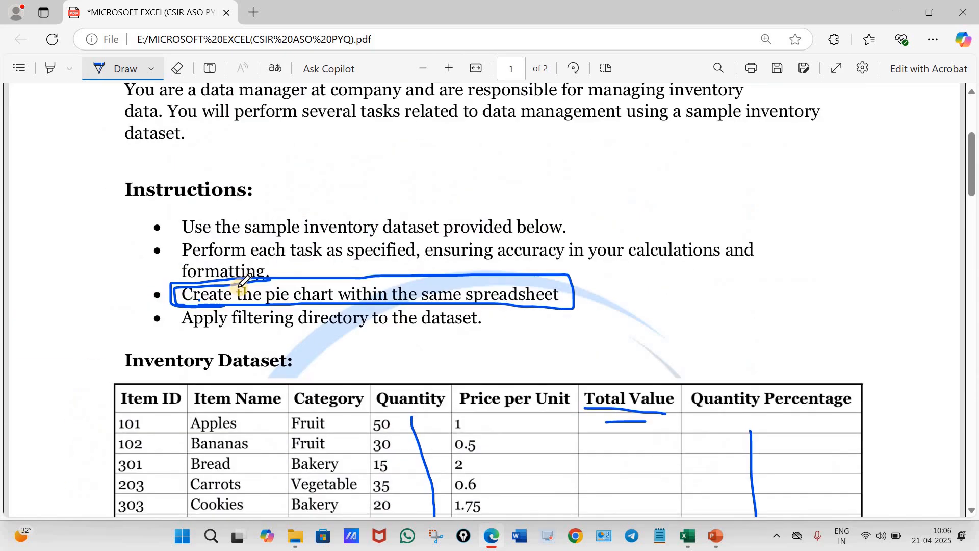
mouse_move(102, 281)
left_mouse_down()
mouse_move(118, 319)
mouse_move(186, 278)
left_mouse_up()
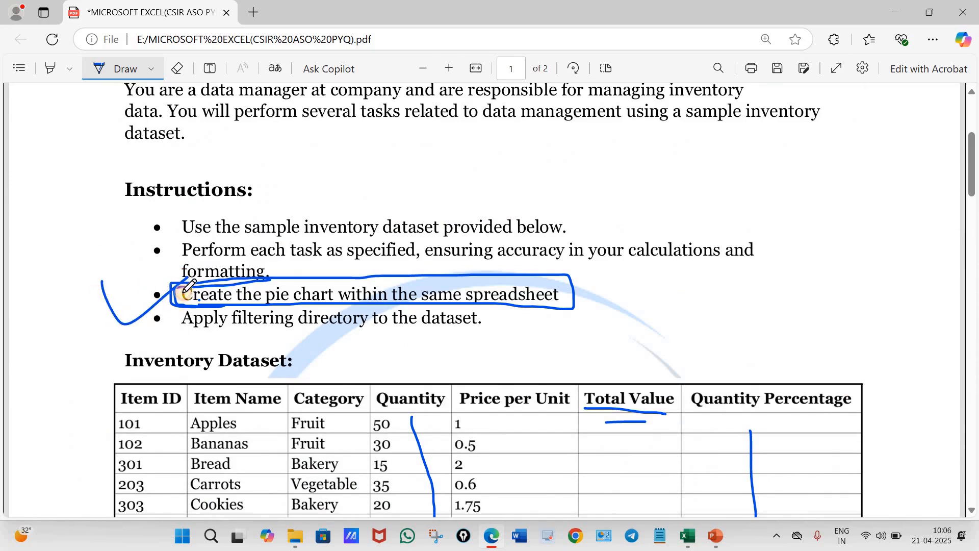
- Draw a second check mark beside the boxed pie chart instruction and return to Sheet10 in the Excel workbook
mouse_move(93, 275)
left_mouse_down()
mouse_move(130, 326)
mouse_move(176, 294)
left_mouse_up()
scroll(535, 318, "down", 20)
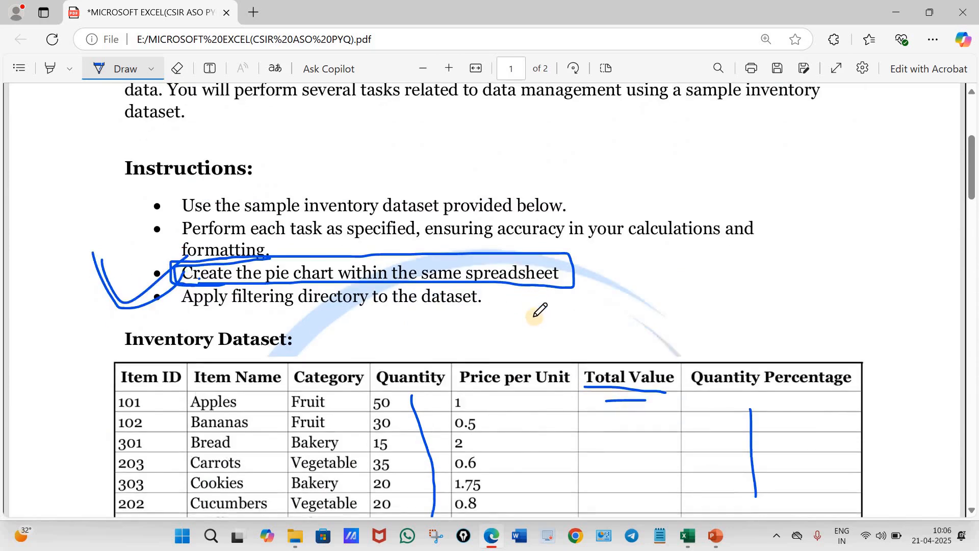
scroll(152, 241, "up", 5)
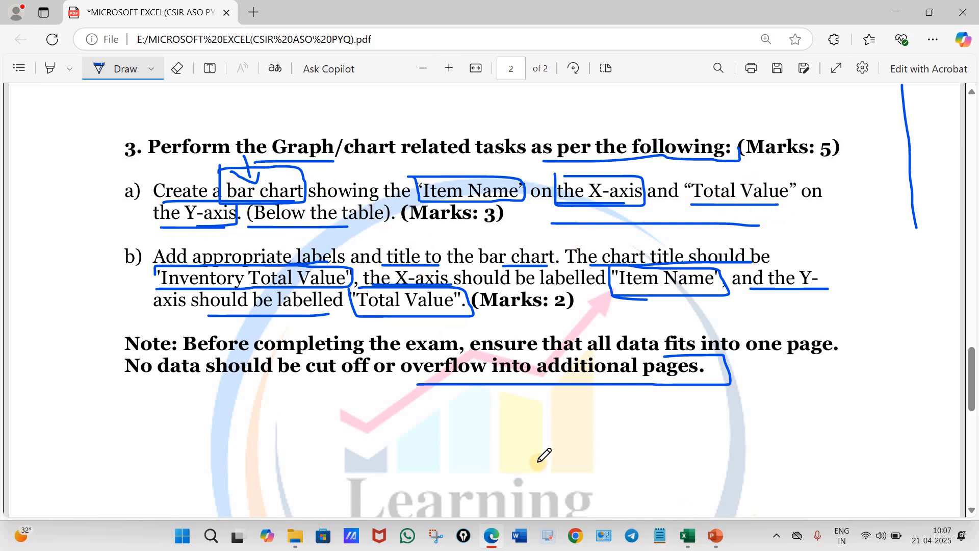
left_click(689, 536)
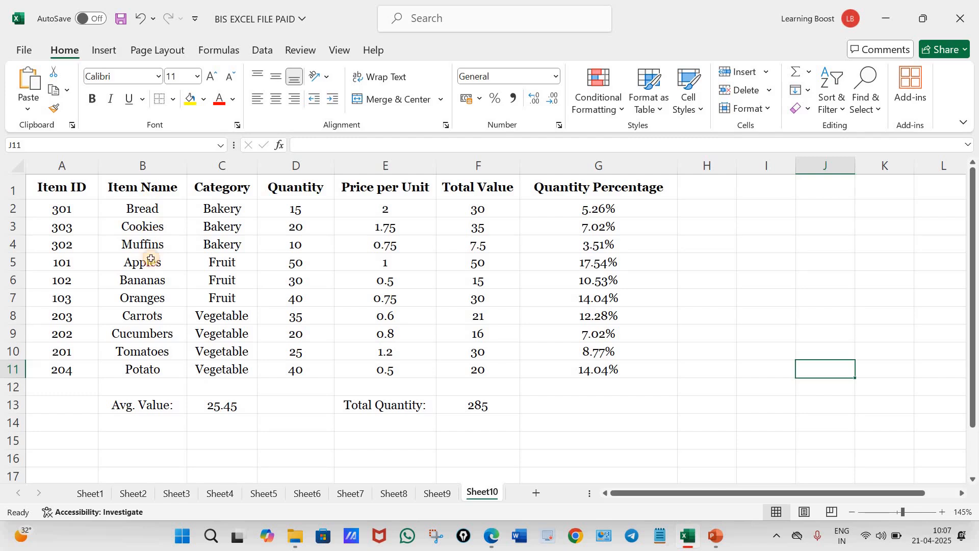
left_click_drag(151, 189, 166, 366)
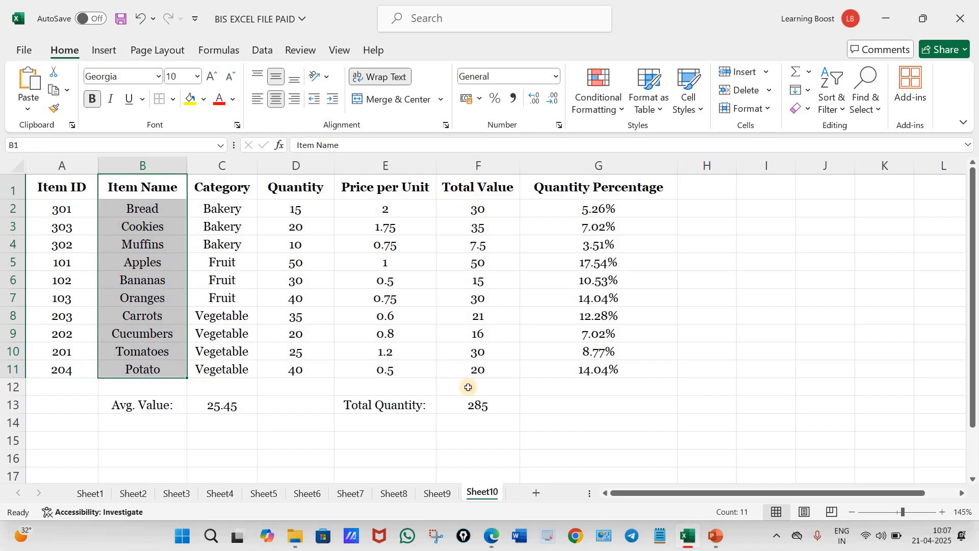
left_click_drag(478, 189, 477, 370)
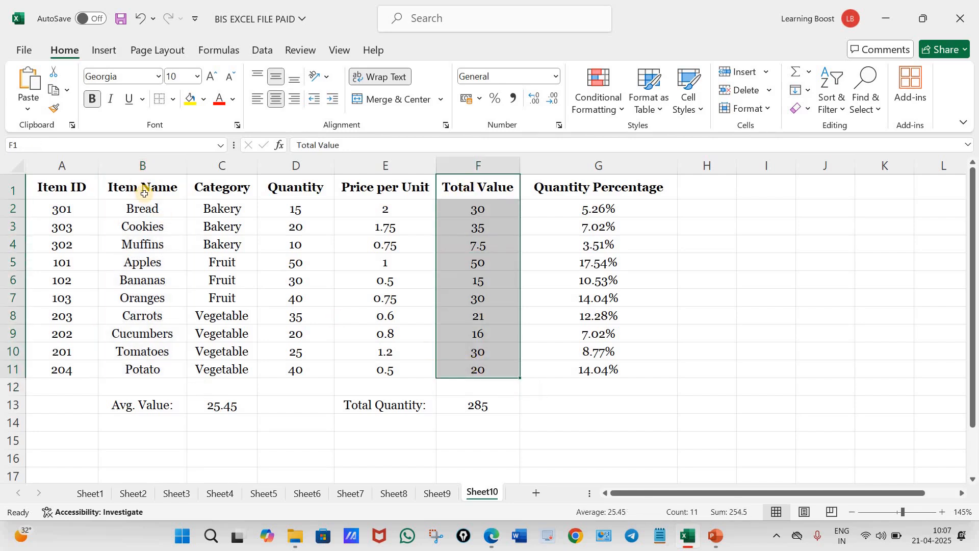
left_click(146, 192)
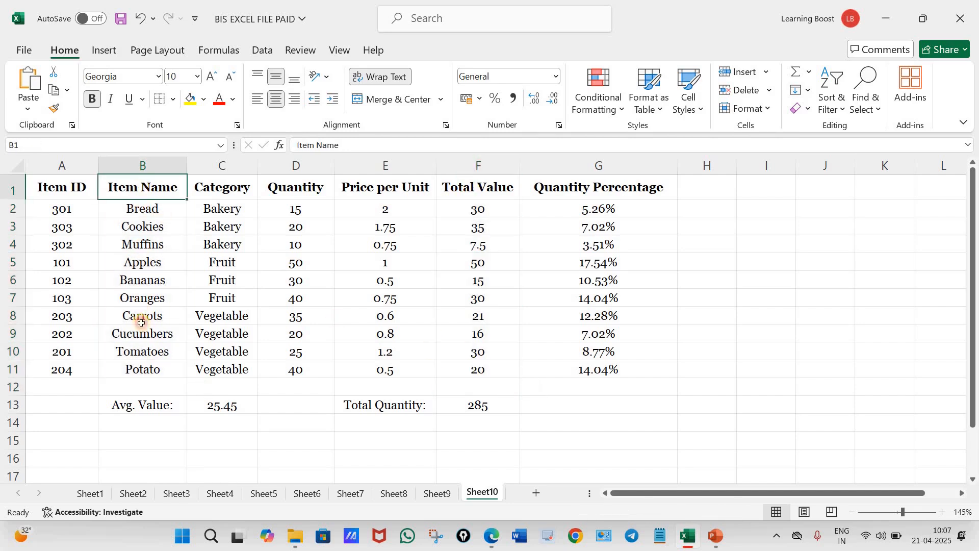
left_click_drag(141, 323, 147, 370)
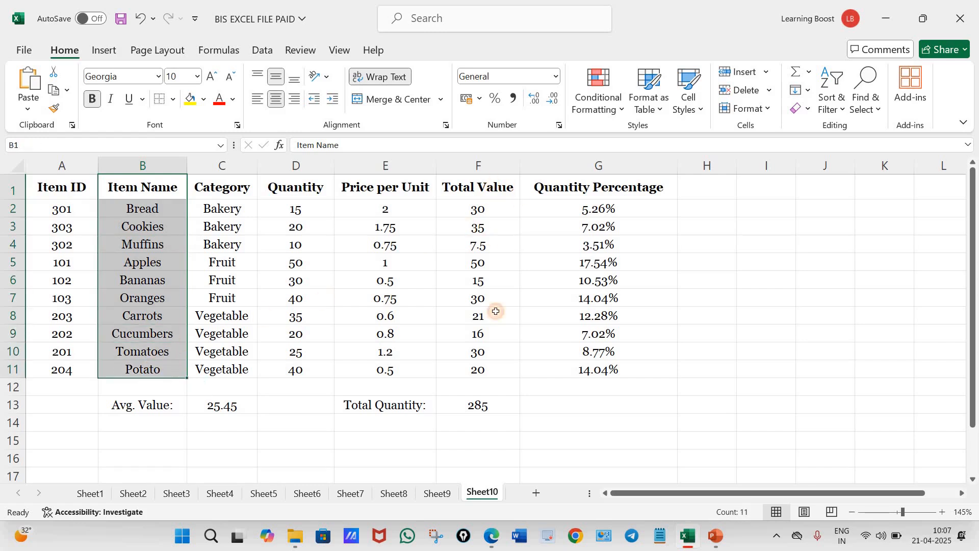
left_click_drag(478, 188, 504, 373)
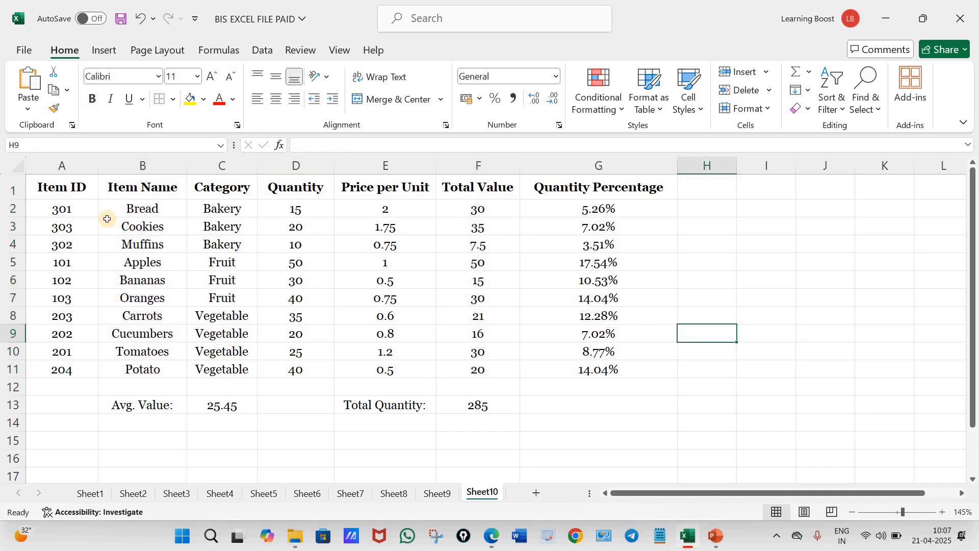
left_click_drag(61, 188, 439, 368)
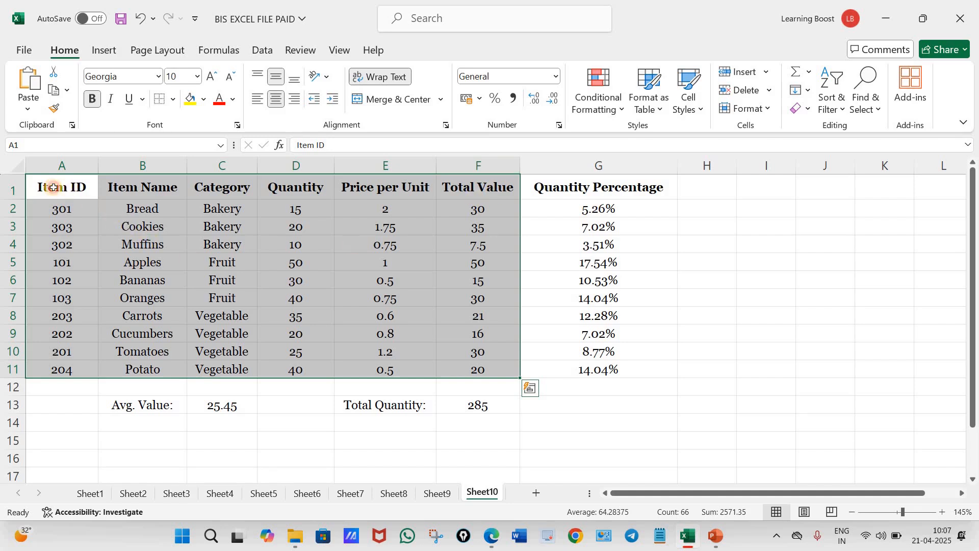
left_click_drag(54, 188, 444, 370)
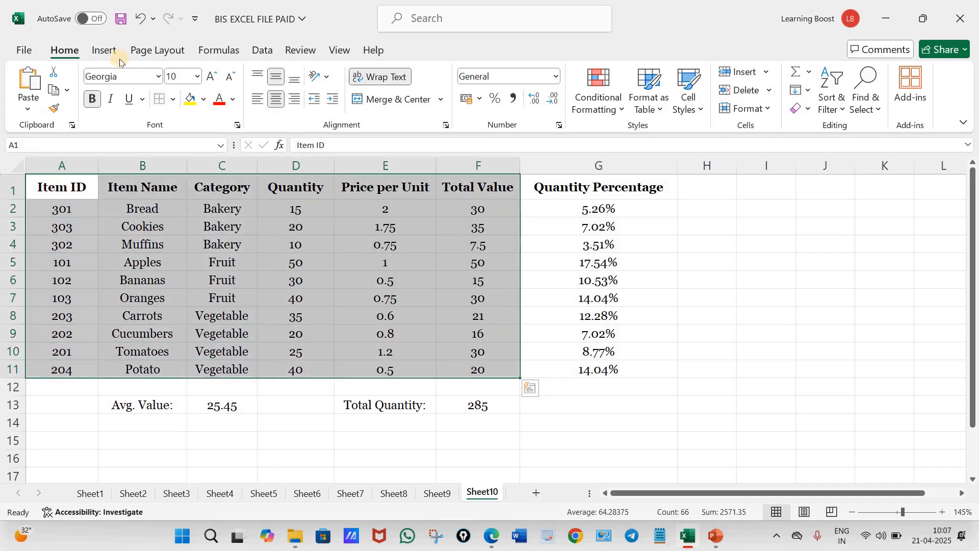
left_click(106, 50)
left_click(573, 343)
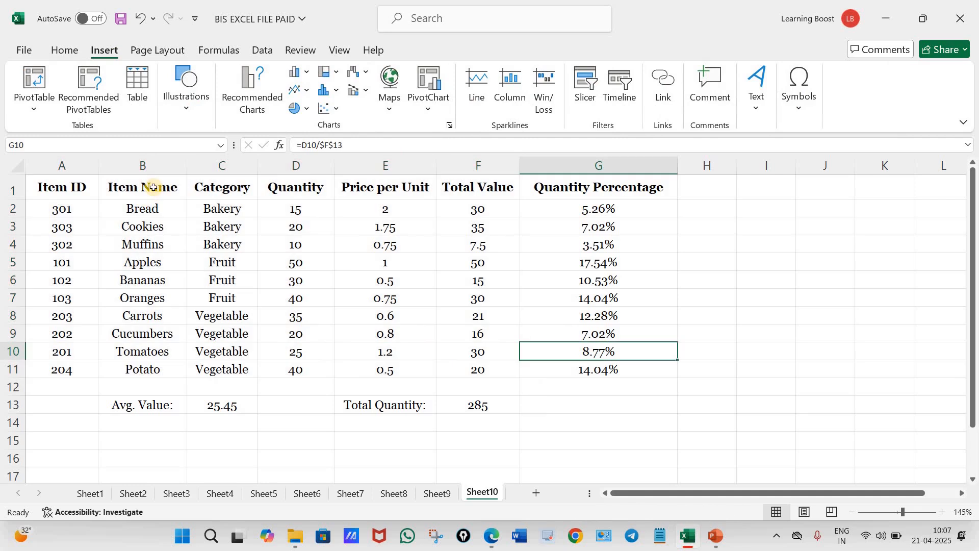
- Select the Item Name data B1:B11 and the Total Value data F1:F11 together, leaving out the columns between them
left_click_drag(153, 192, 162, 360)
key("ctrl+q")
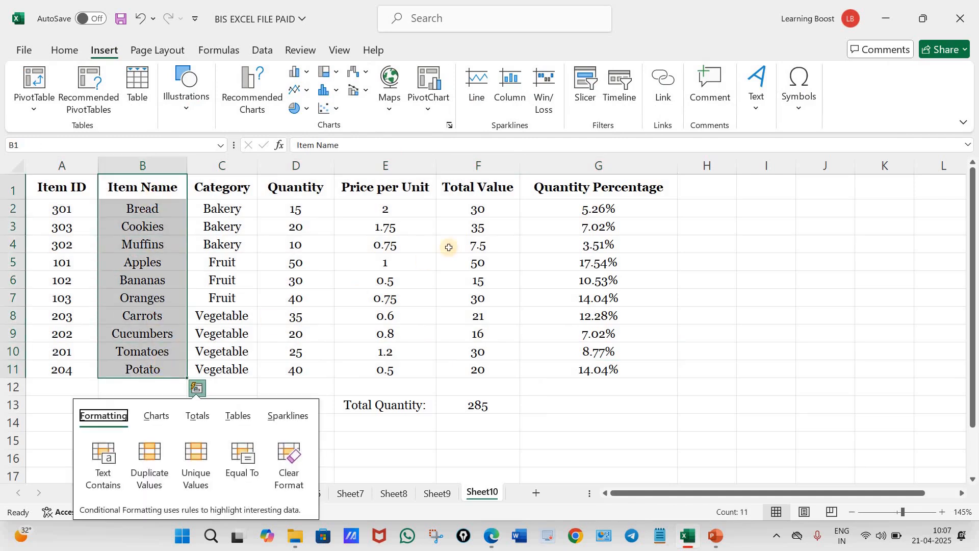
left_click_drag(479, 213, 490, 302)
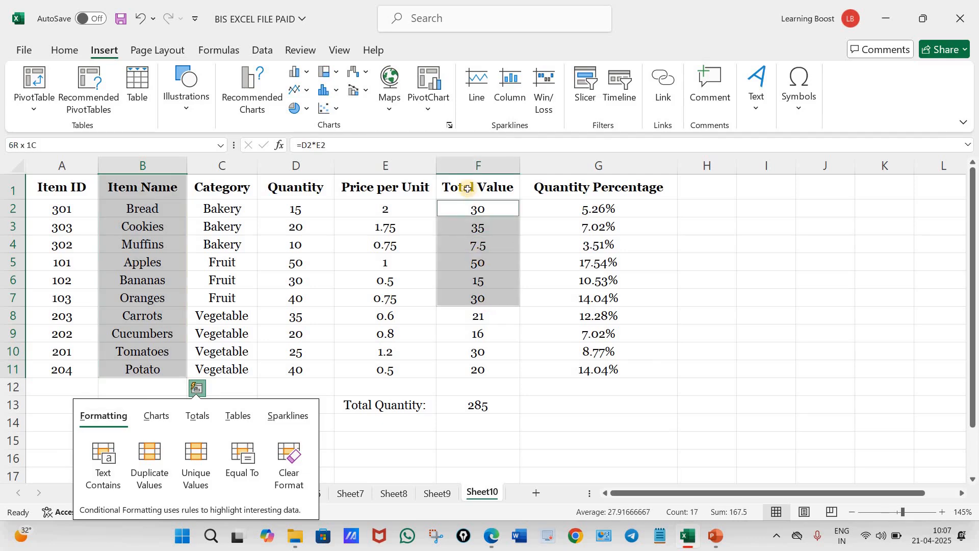
left_click_drag(466, 189, 484, 370)
left_click(694, 403)
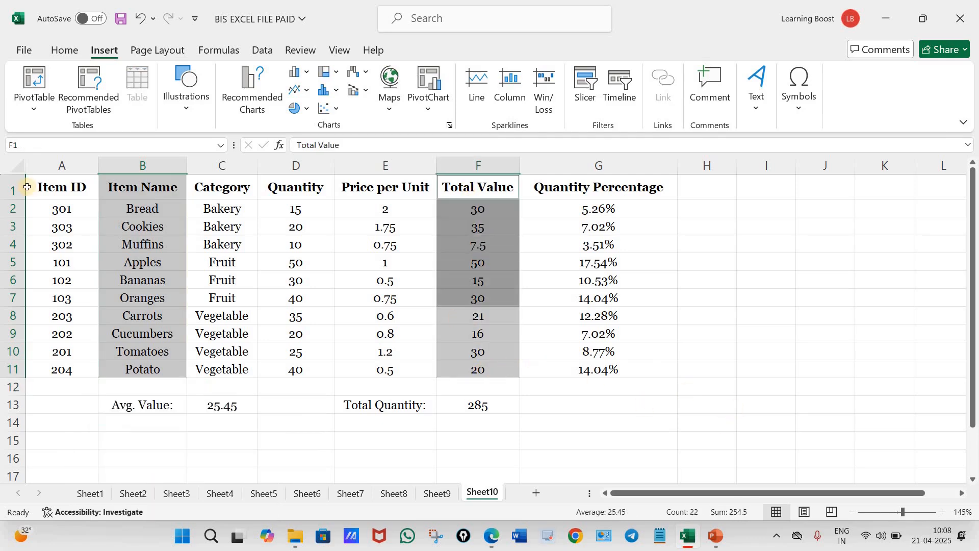
left_click_drag(141, 186, 326, 231)
left_click_drag(489, 192, 506, 362)
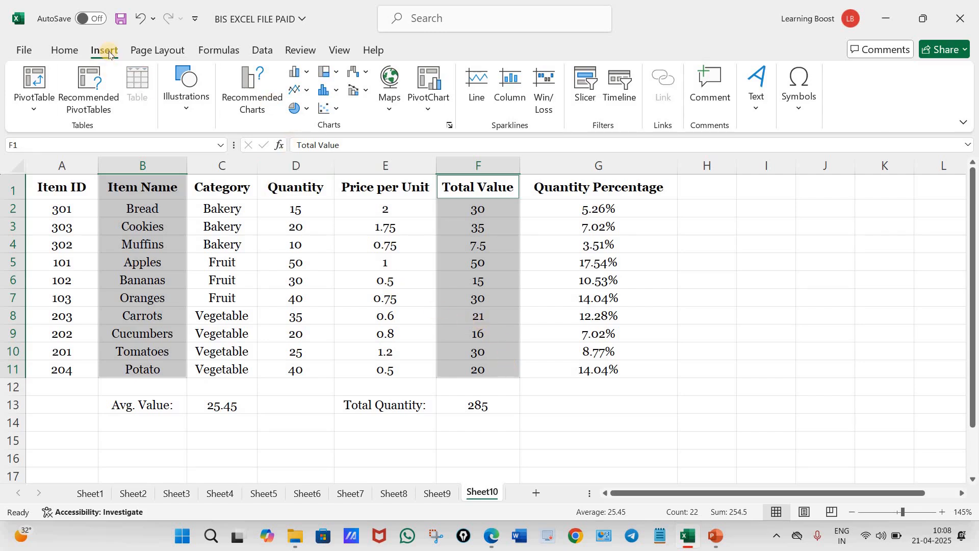
- Try a 2-D clustered bar chart of the selected Item Name and Total Value data and move it up over the table
left_click(309, 75)
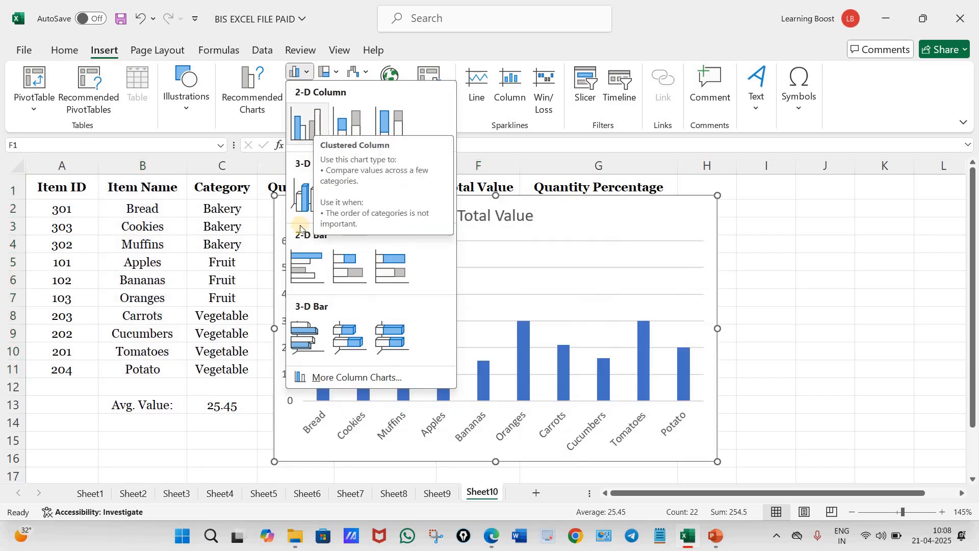
left_click(304, 266)
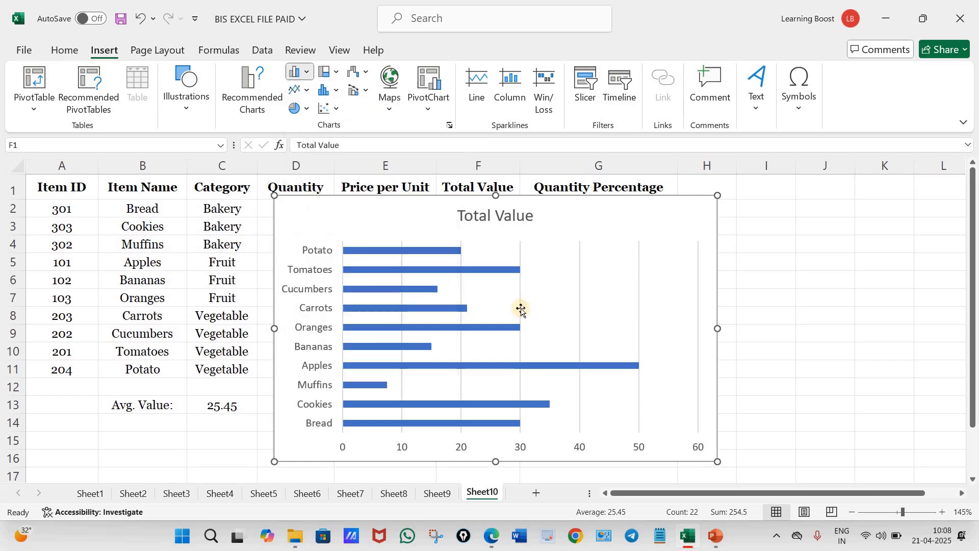
left_click_drag(617, 205, 516, 201)
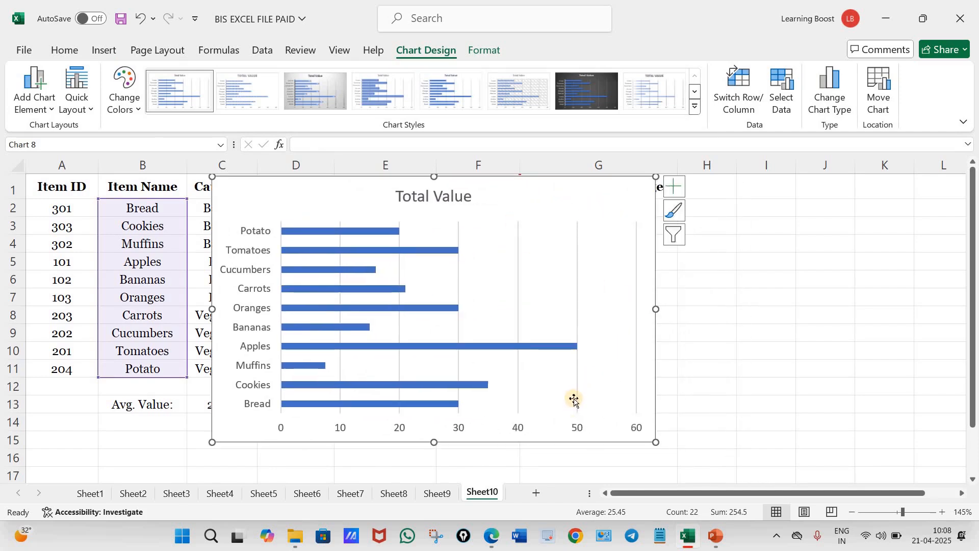
- Check the axis requirements of task 3a in the question paper PDF in Edge and delete the horizontal bar chart in Excel
left_click(492, 536)
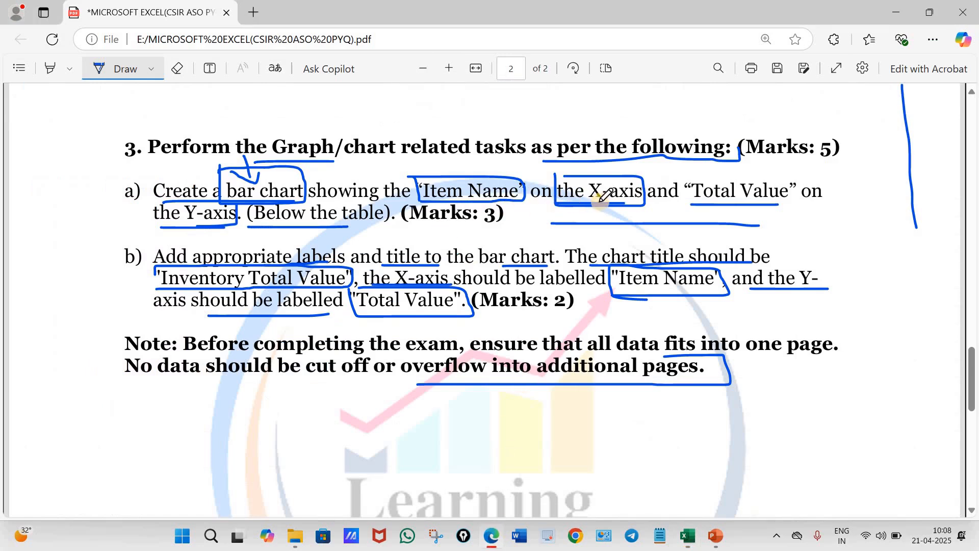
left_click(497, 538)
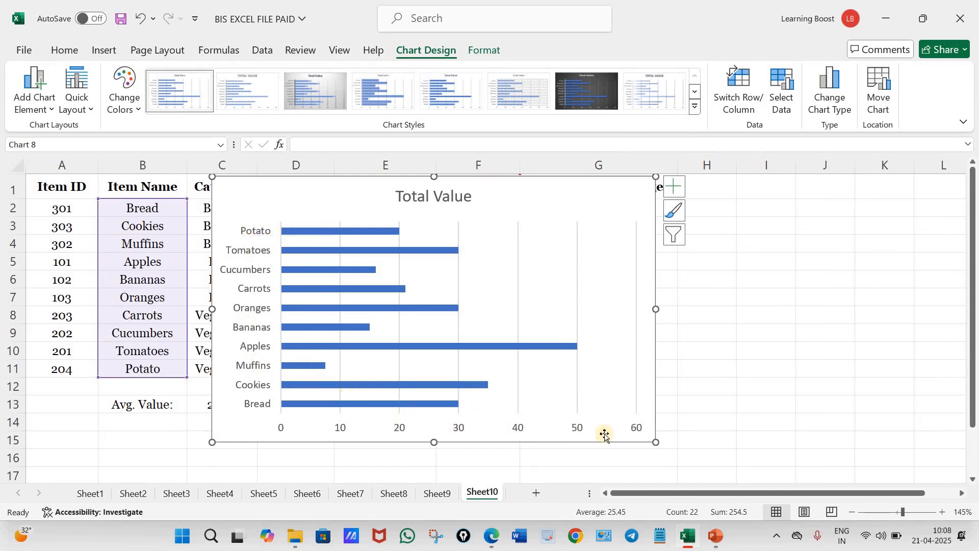
left_click(491, 540)
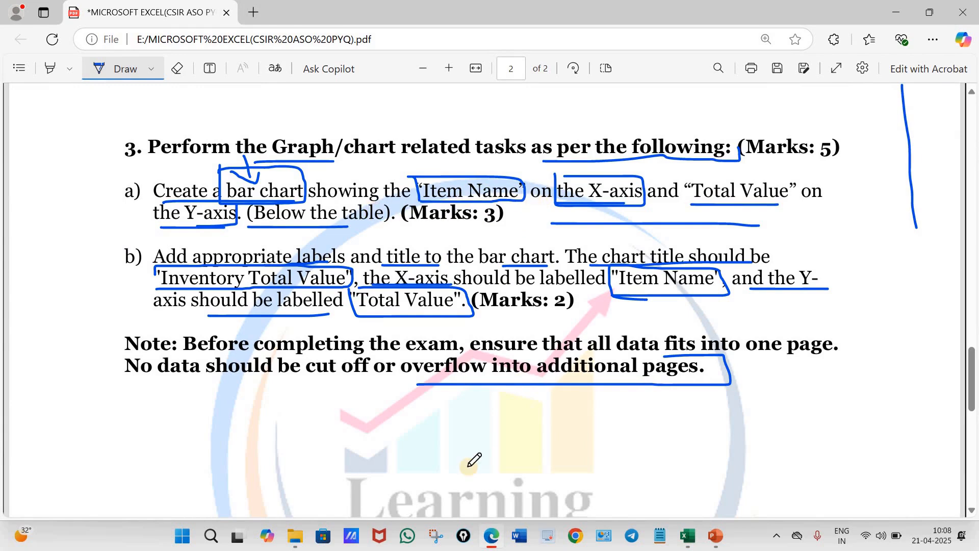
left_click(494, 536)
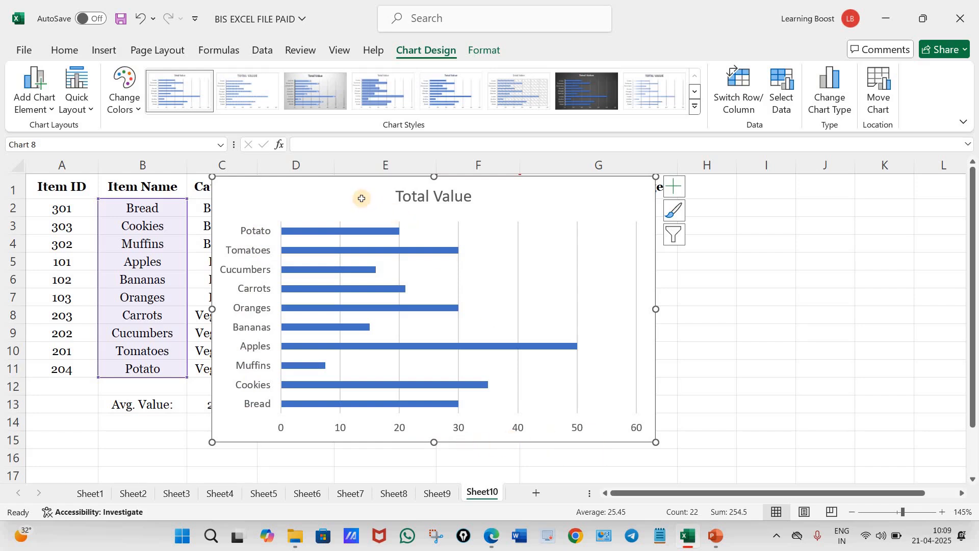
key("Delete")
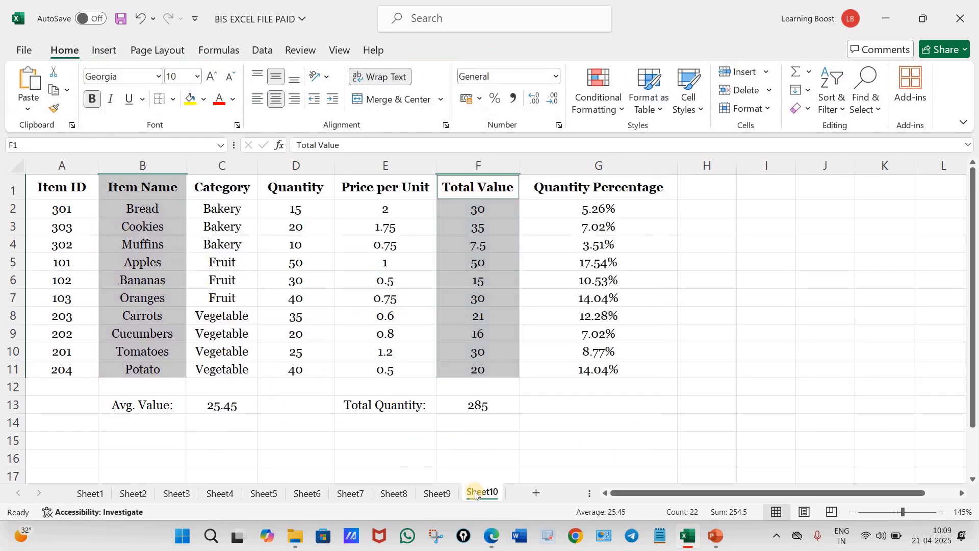
- Insert a 2-D clustered column chart from the selected Item Name and Total Value data
left_click(104, 50)
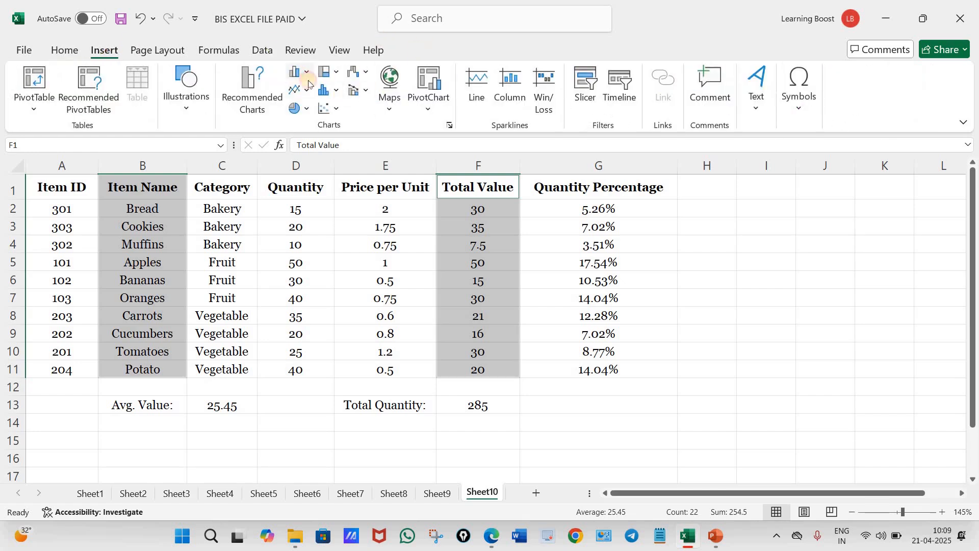
left_click(308, 82)
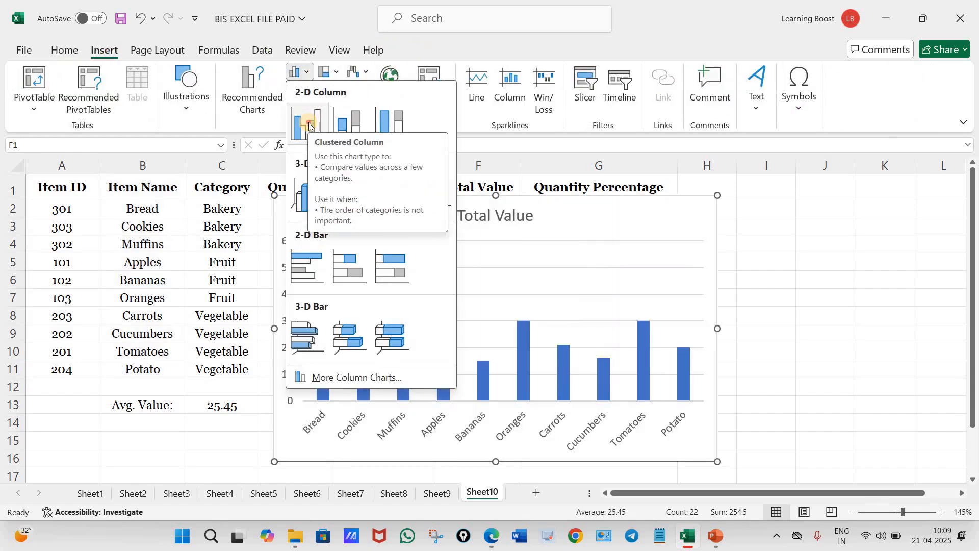
left_click(309, 125)
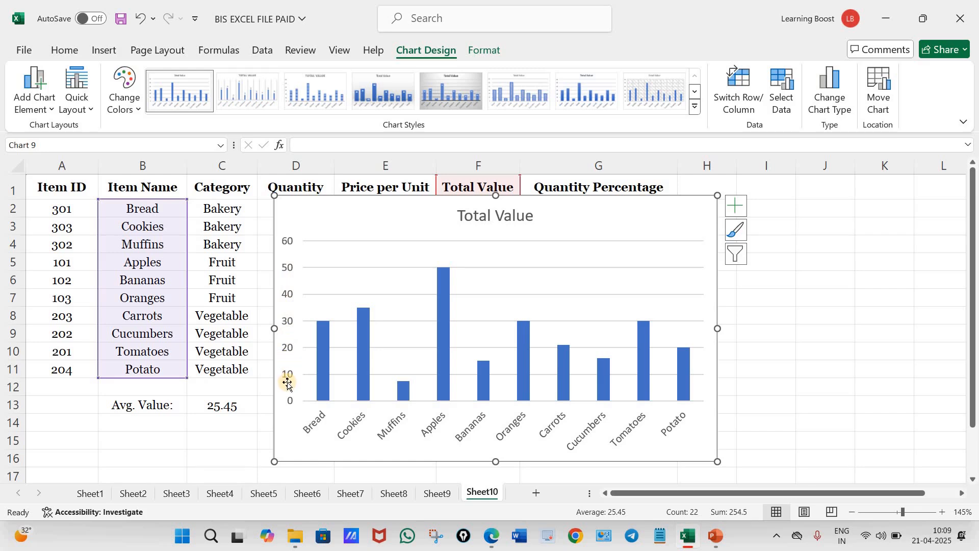
- Look up the required title in task 3b of the question paper and set the chart title to "Inventory Total Value"
left_click(494, 536)
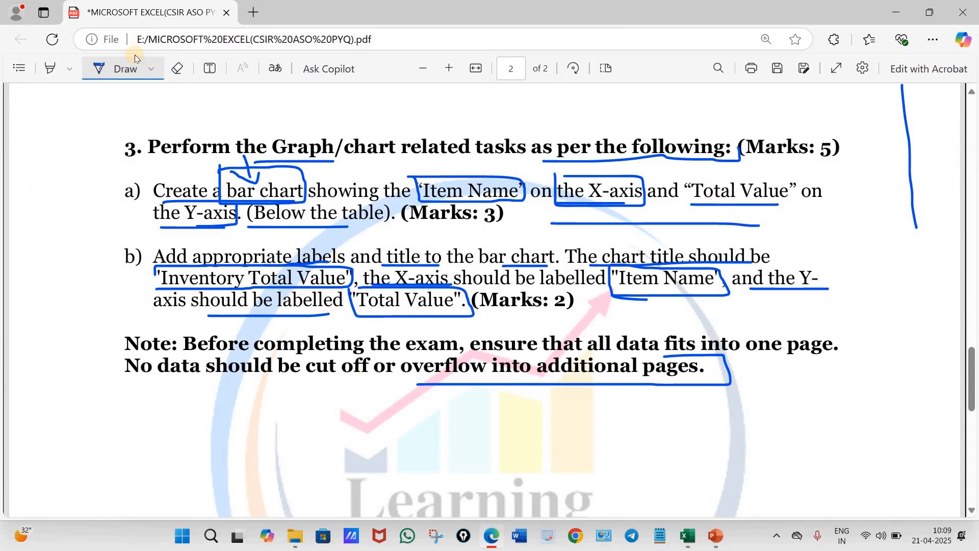
left_click_drag(161, 278, 348, 280)
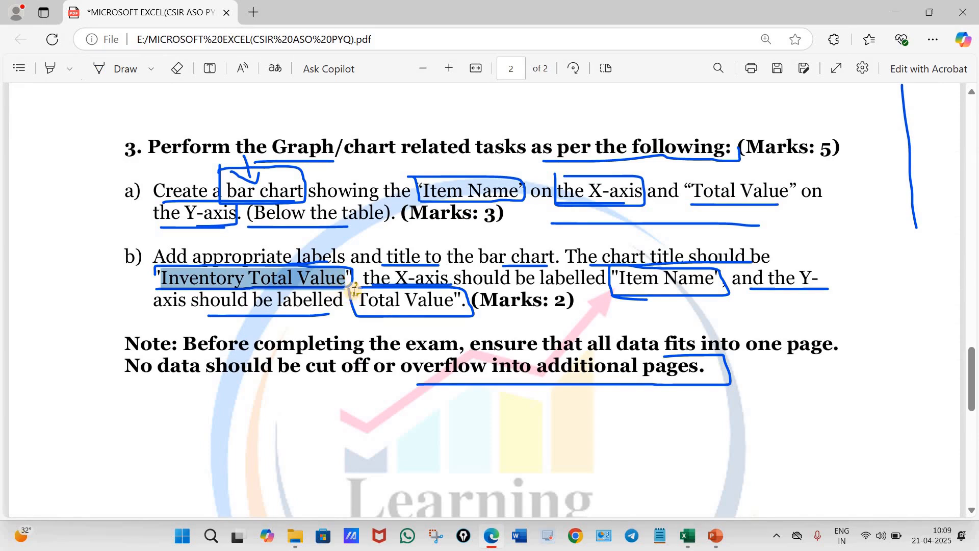
left_click(491, 534)
left_click(513, 212)
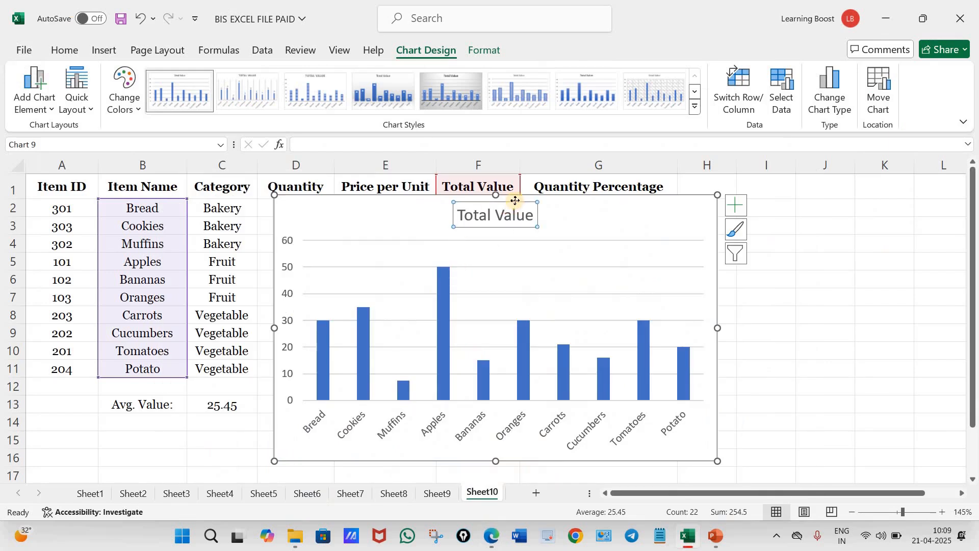
left_click(350, 143)
type("Inventory Total Value")
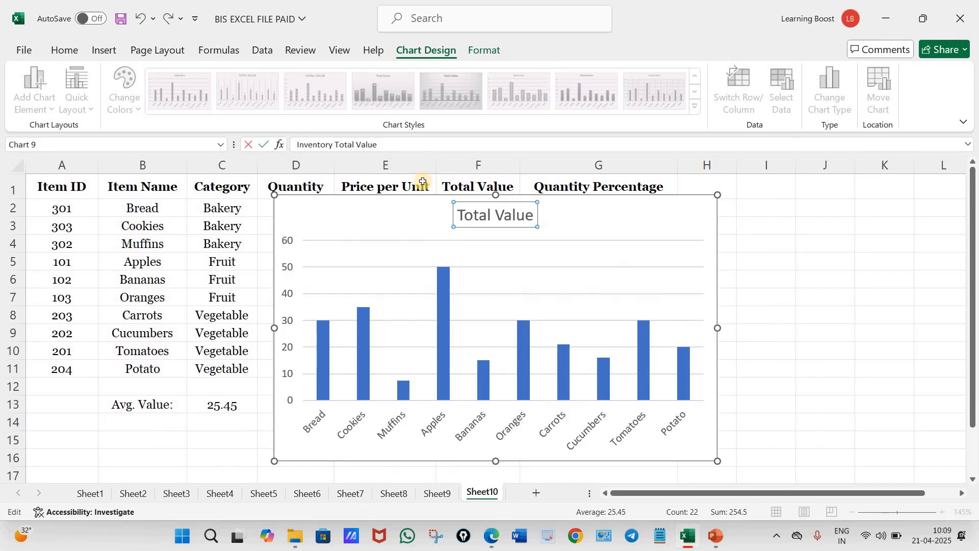
key("Return")
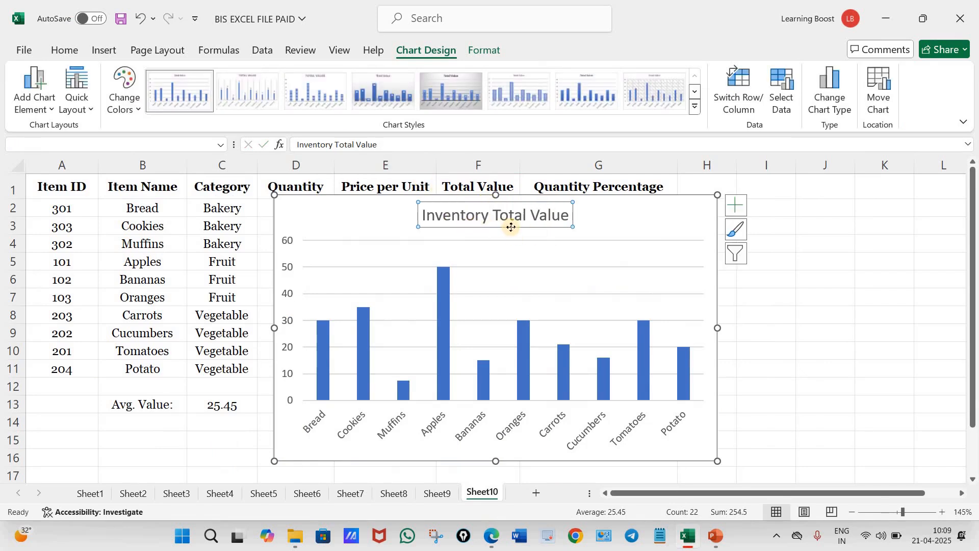
- Reopen the chart title text for editing, leave it, and undo the last change
left_click(395, 148)
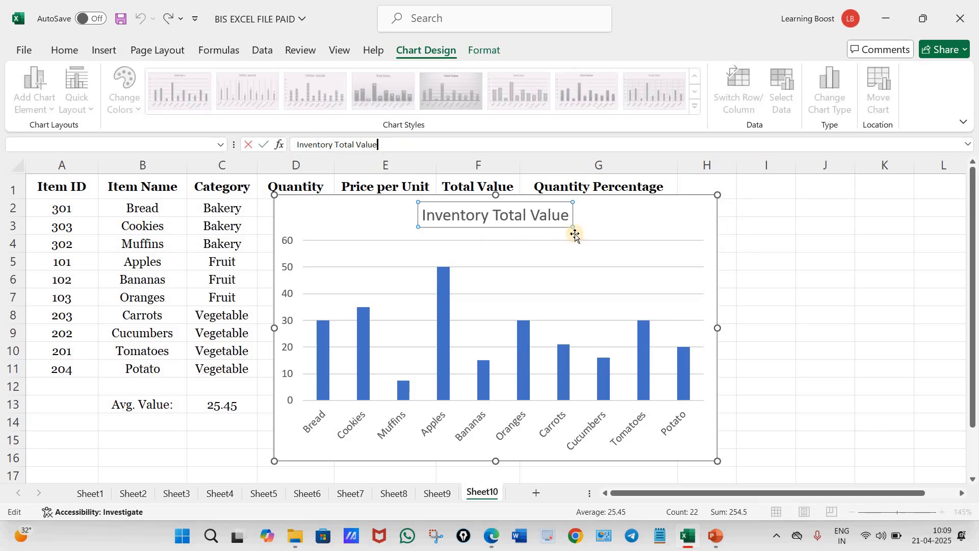
left_click(539, 221)
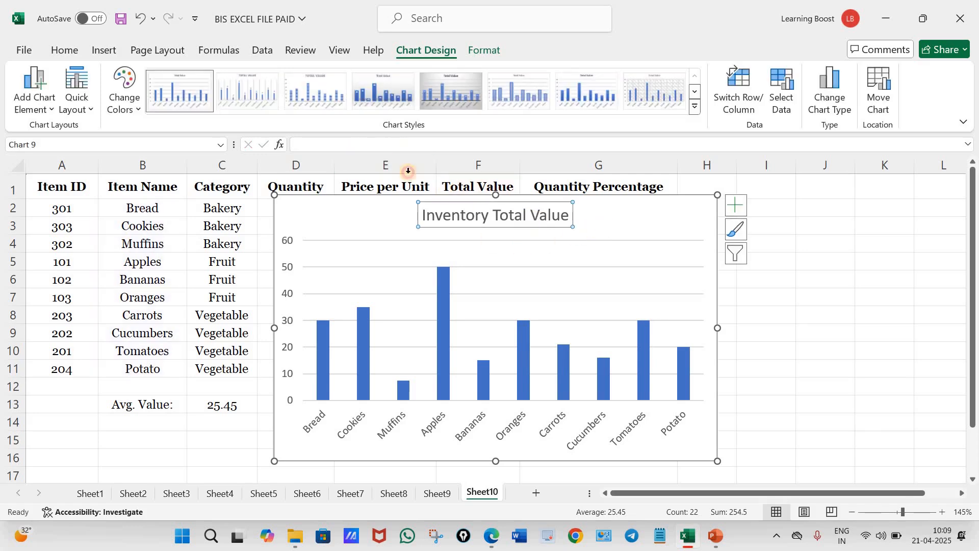
left_click(529, 209)
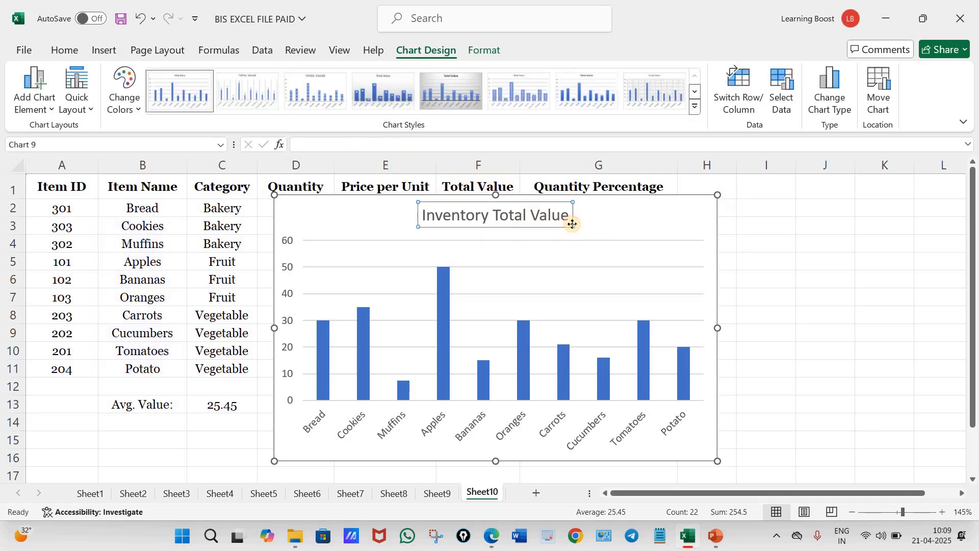
left_click(140, 19)
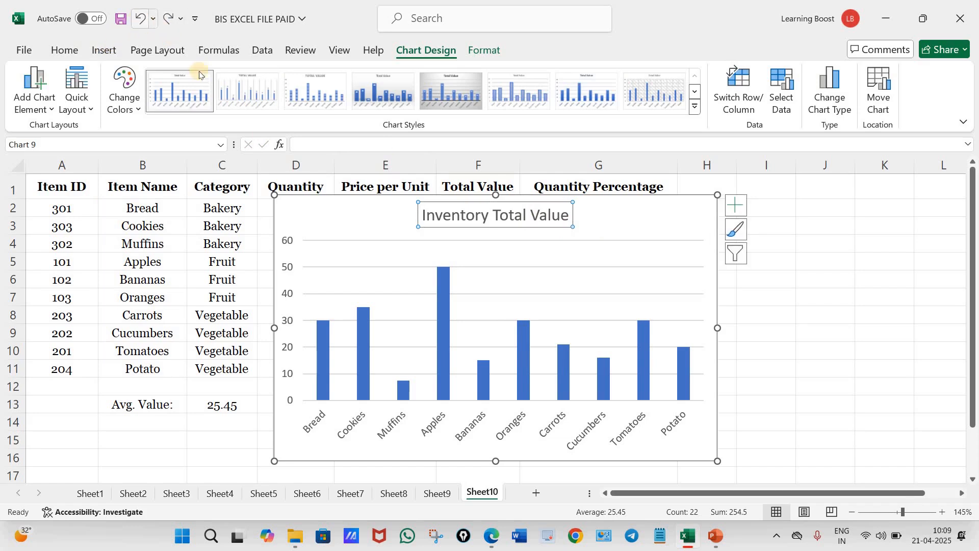
- Replace the chart's title text with "Inventory Total Value"
mouse_move(498, 214)
left_mouse_down()
mouse_move(457, 213)
mouse_move(487, 227)
left_mouse_up()
left_click(486, 227)
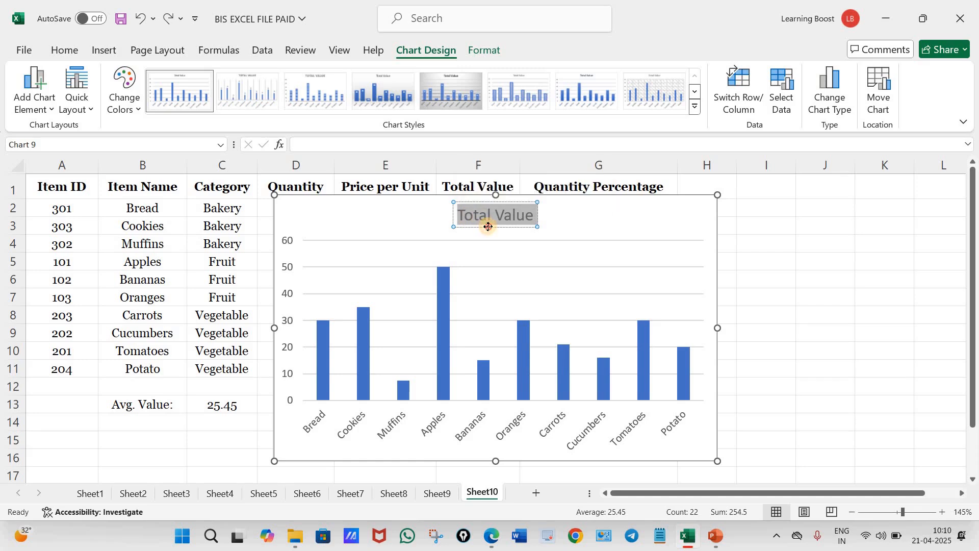
left_click(353, 145)
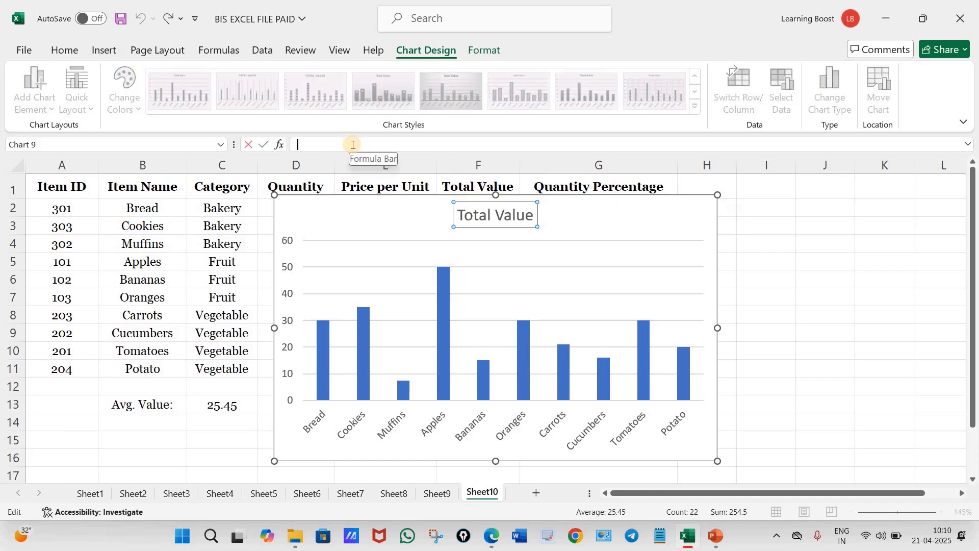
type("Inventory Total Value")
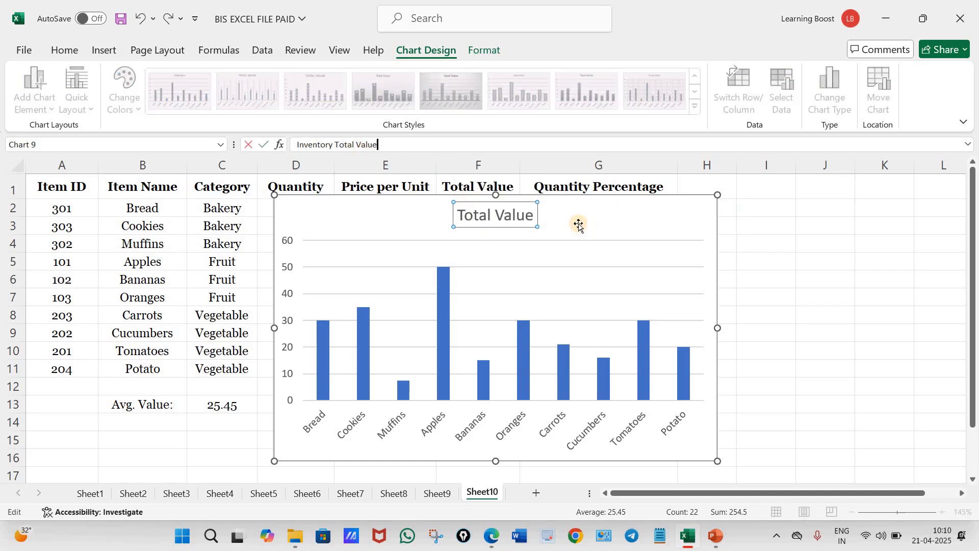
key("Return")
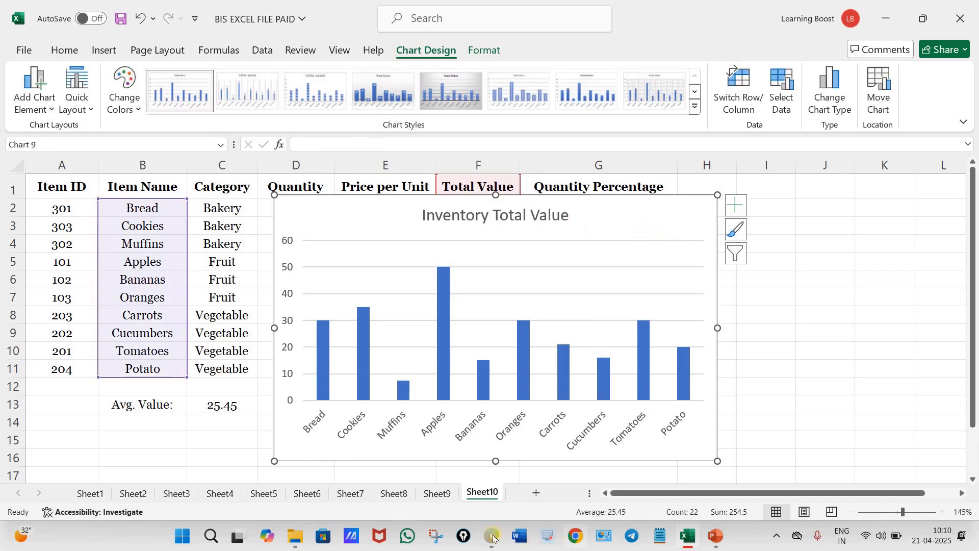
- Check the axis labelling requirements of task 3b in the question paper in Edge and add horizontal and vertical axis titles to the Excel chart
key("alt+Tab")
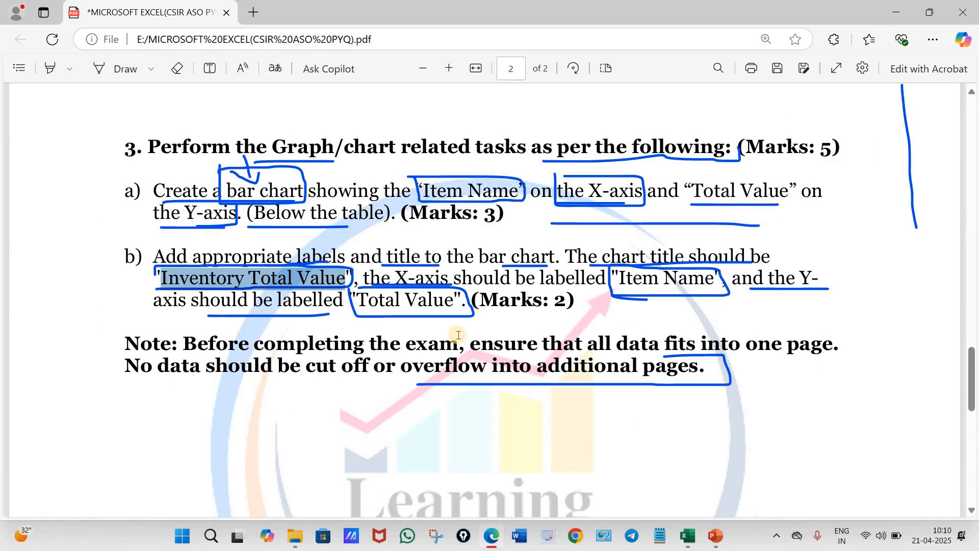
left_click(241, 281)
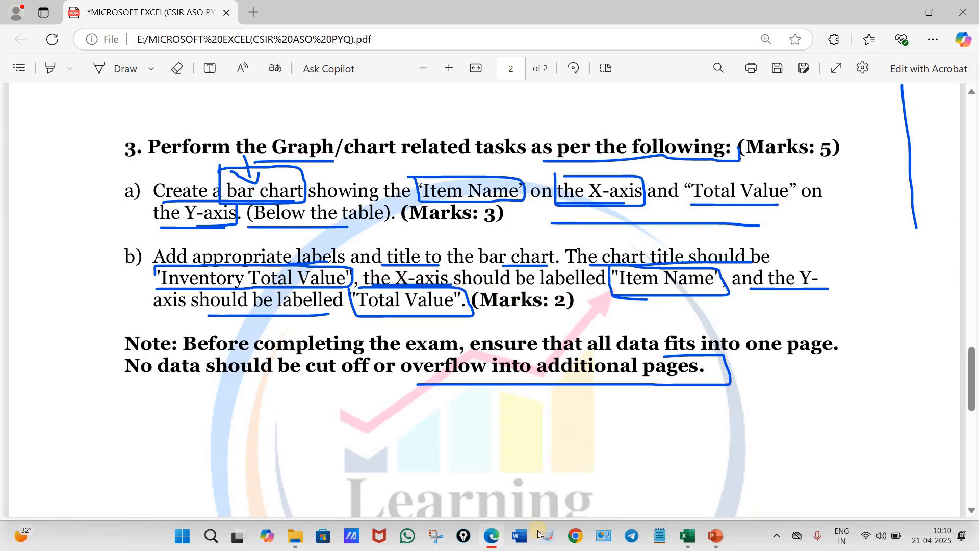
left_click(492, 537)
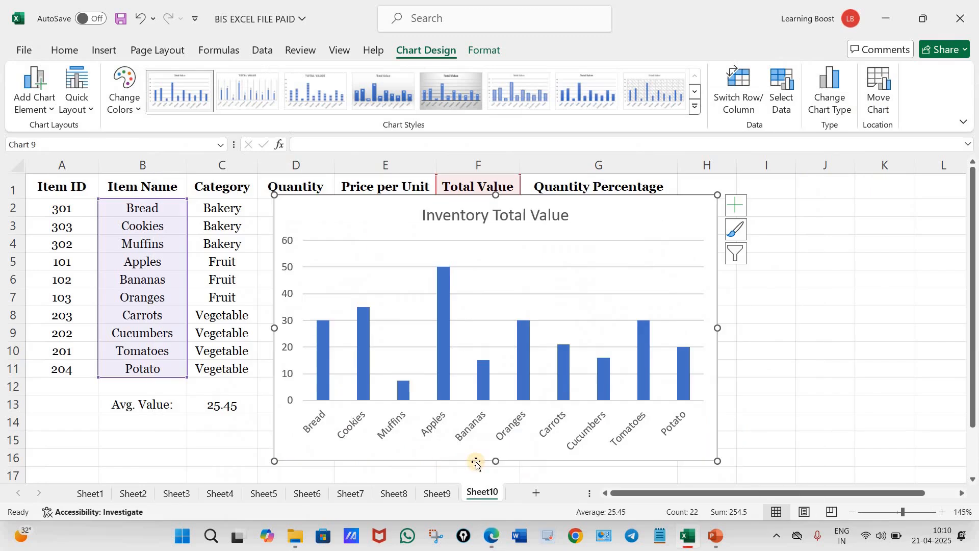
left_click(741, 210)
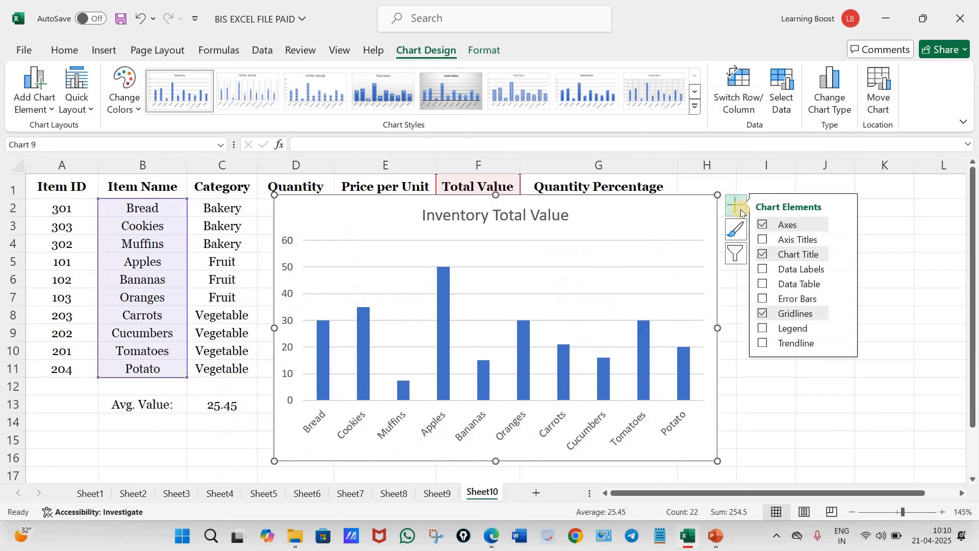
left_click(763, 240)
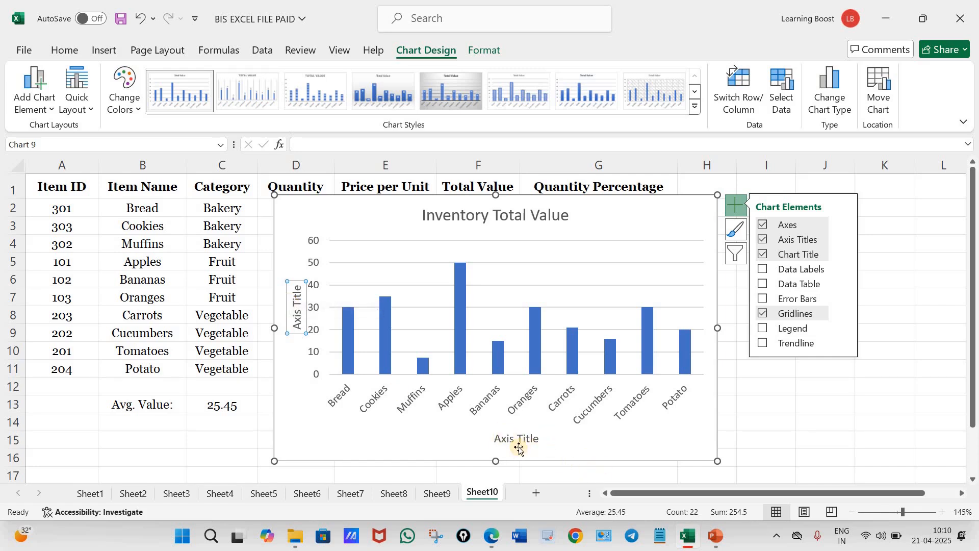
left_click(845, 239)
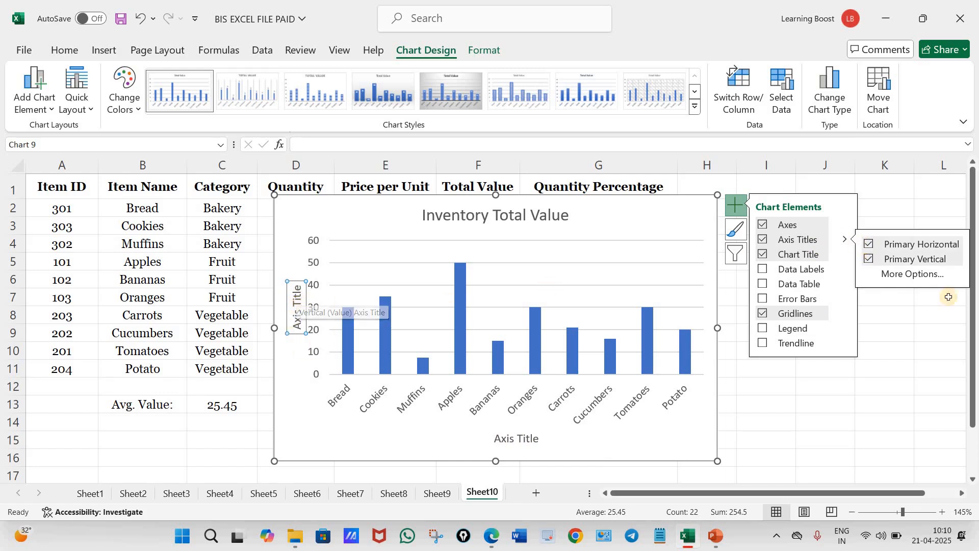
left_click(869, 244)
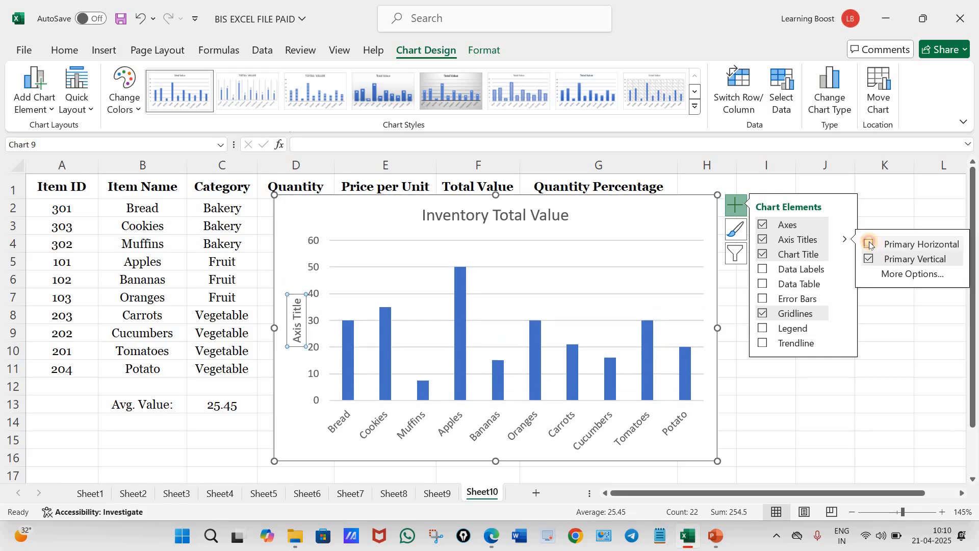
left_click(870, 244)
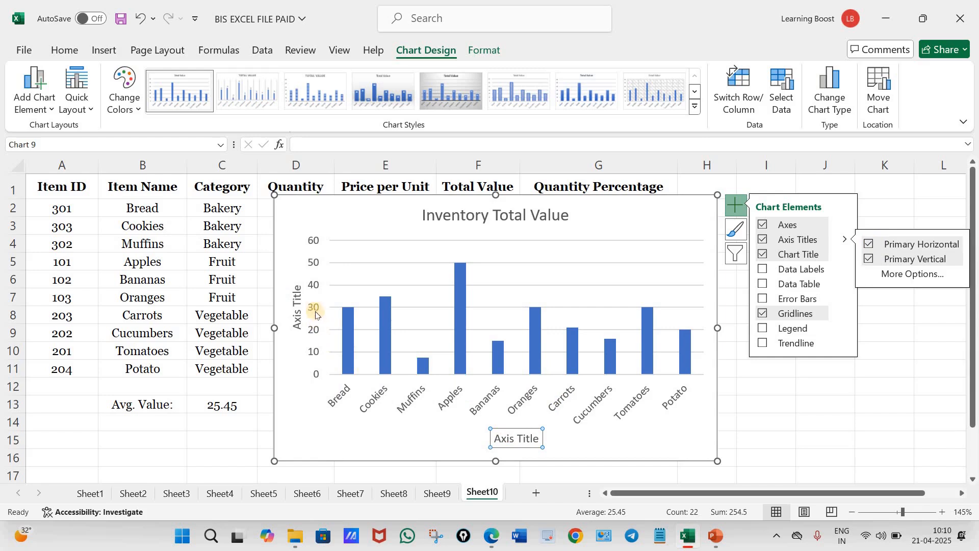
- Set the chart's horizontal axis title to "Item Names"
left_click(300, 291)
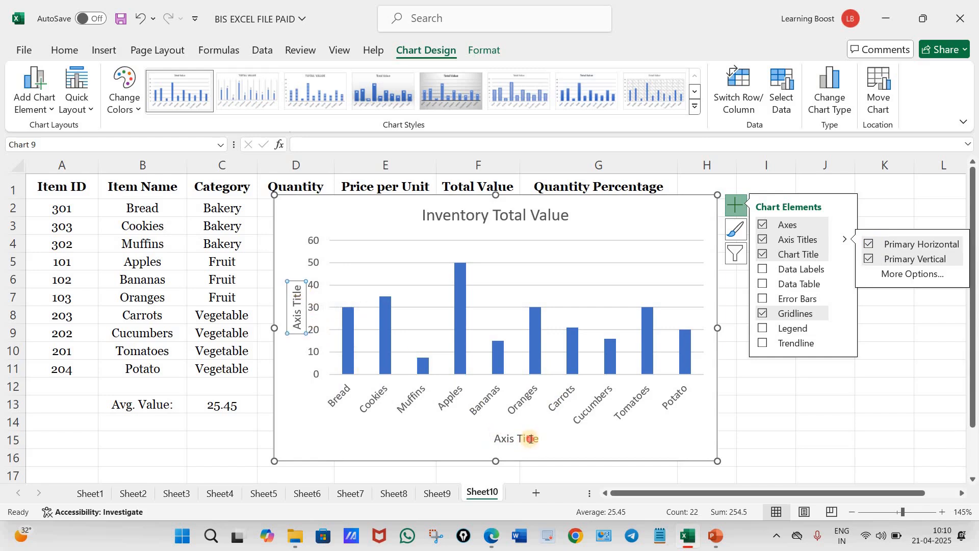
left_click(531, 439)
left_click_drag(539, 439, 493, 430)
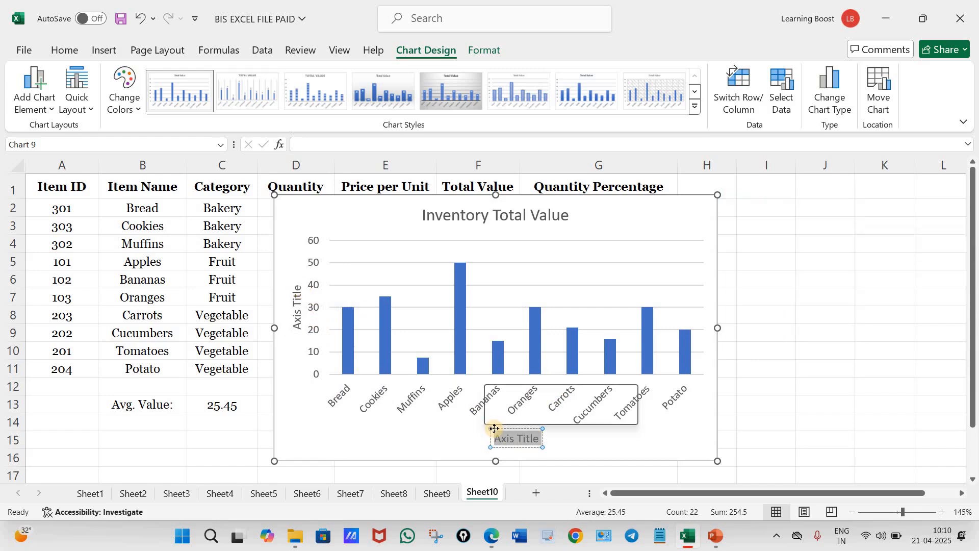
key("BackSpace")
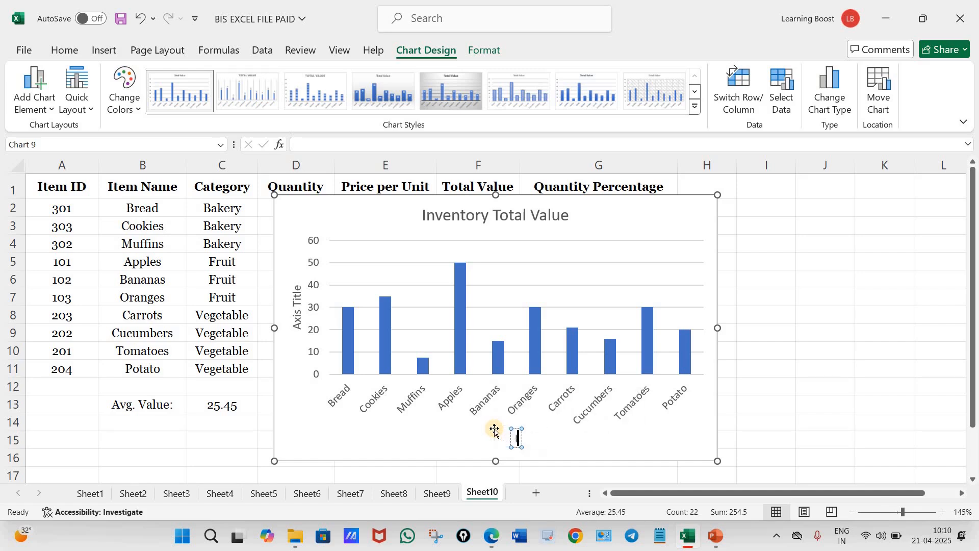
type("Item N")
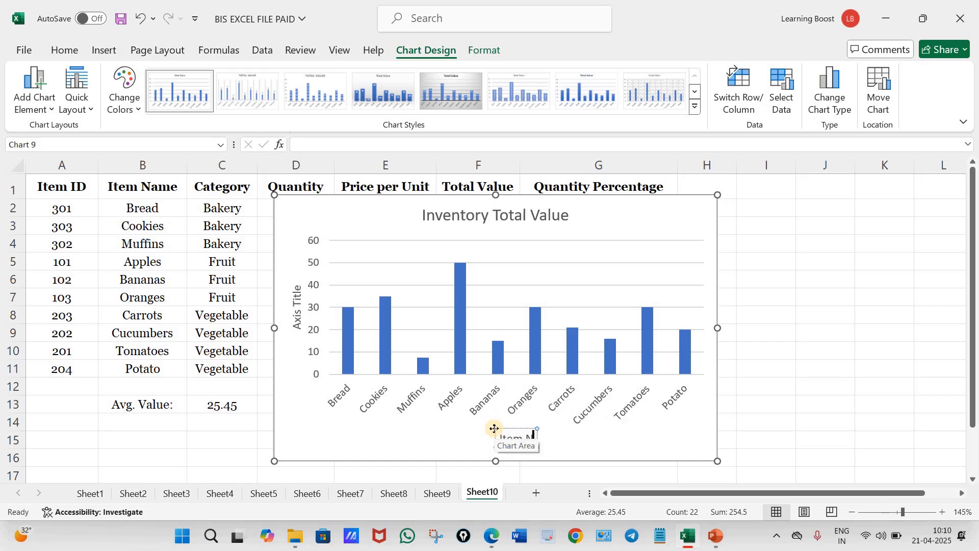
type("ames")
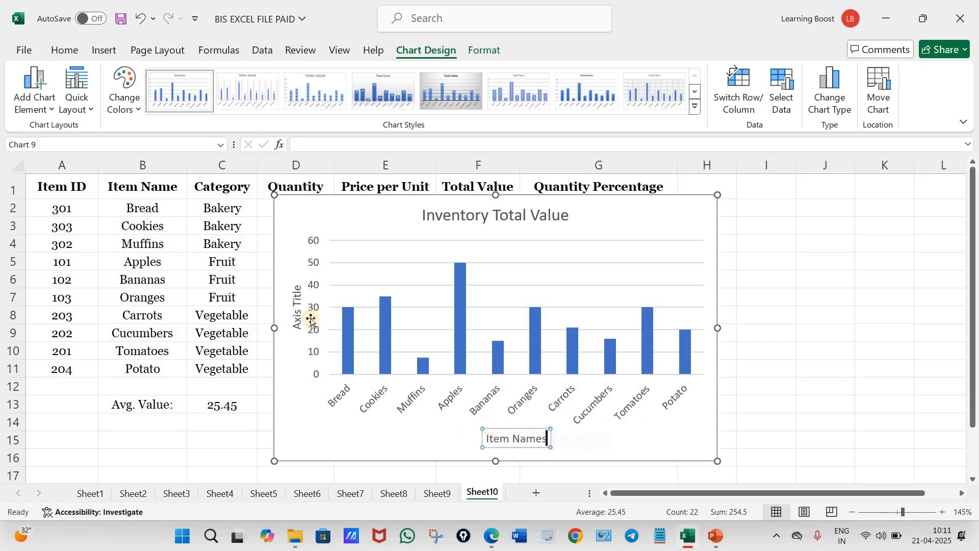
- Check the required Y-axis label in the question paper in Edge and set the Excel chart's vertical axis title to "Total Value"
left_click(298, 306)
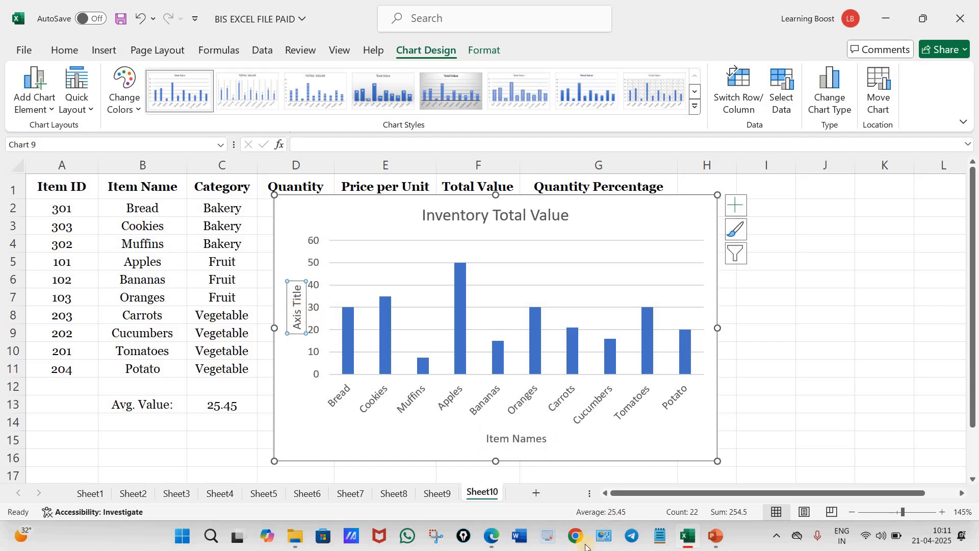
left_click(491, 535)
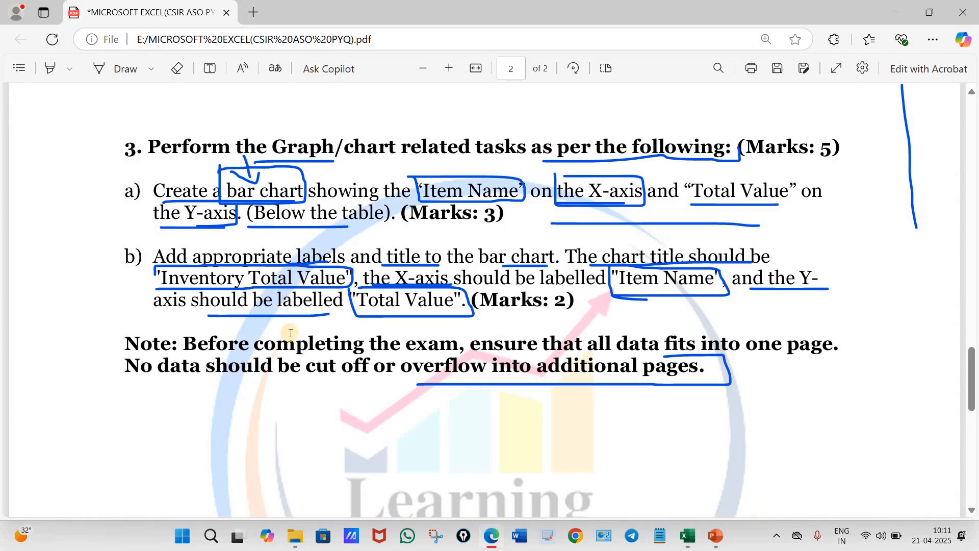
left_click(492, 537)
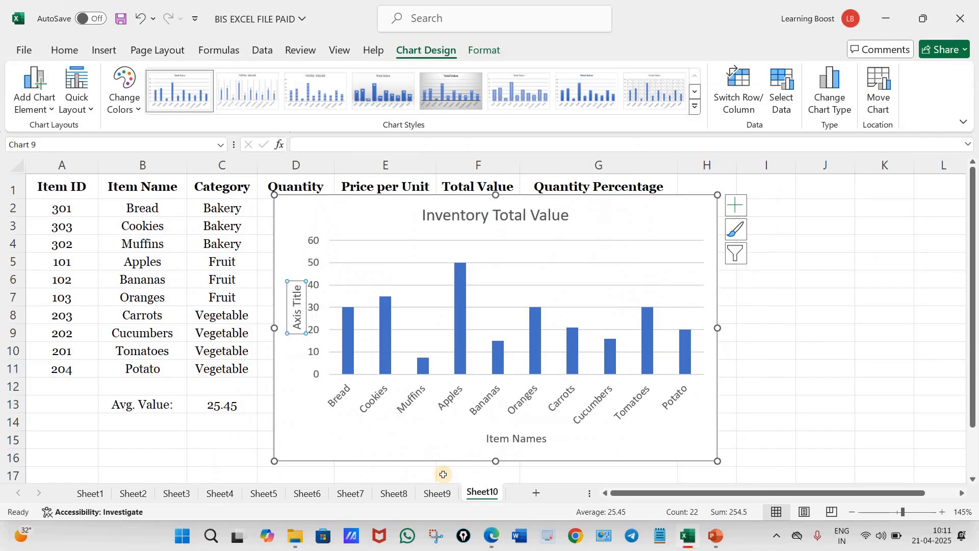
left_click(297, 302)
left_click(294, 282)
left_click(326, 143)
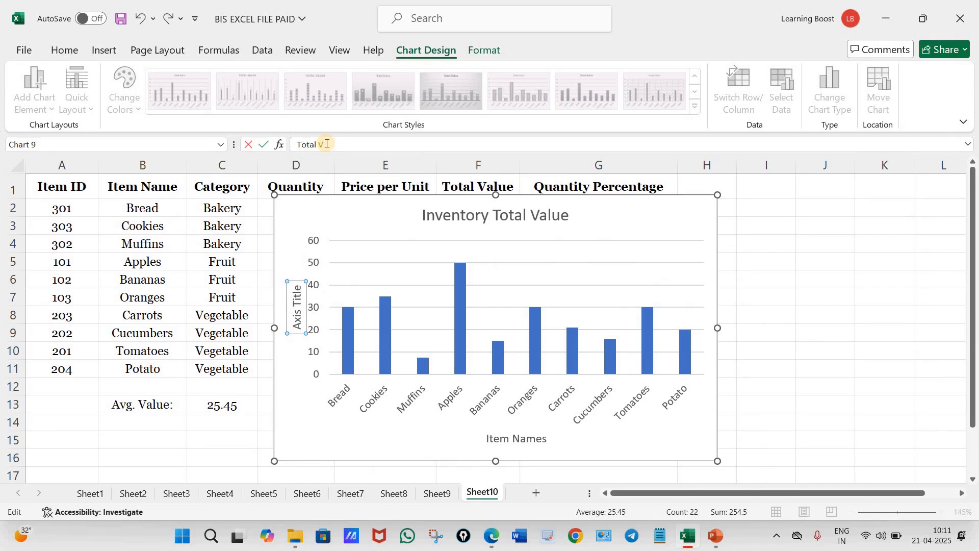
type("Total Value")
key("Return")
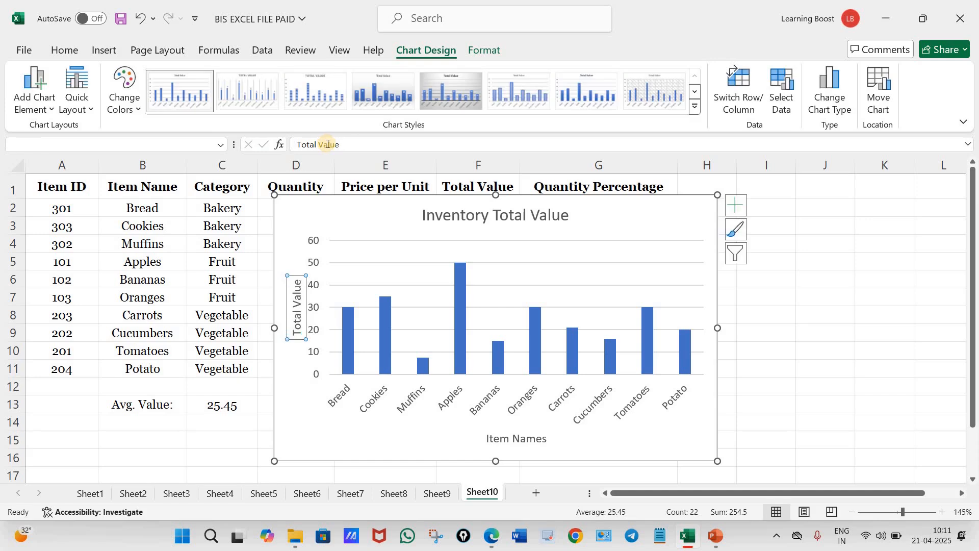
left_click(295, 310)
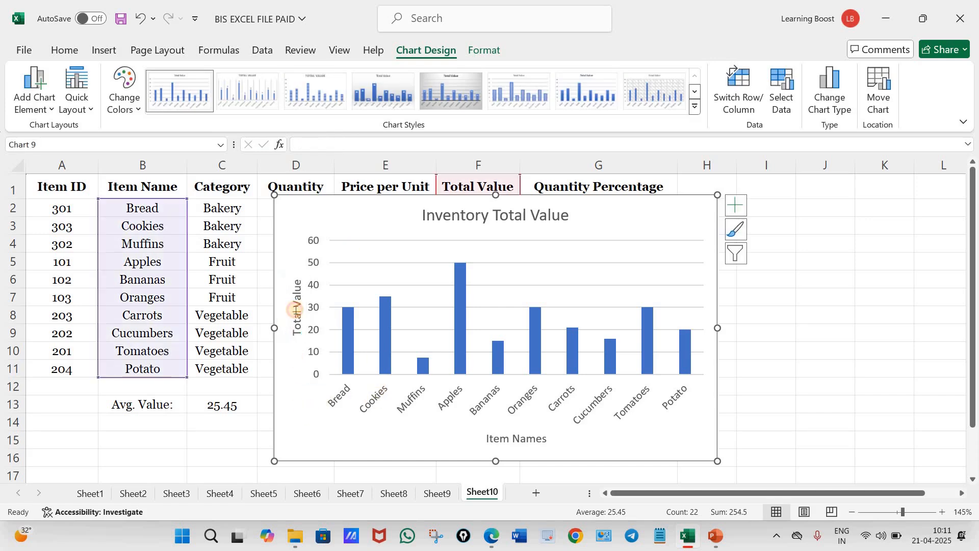
- Review the table formatting and calculation tasks in the question paper in Edge, and return to the Excel chart
left_click(519, 441)
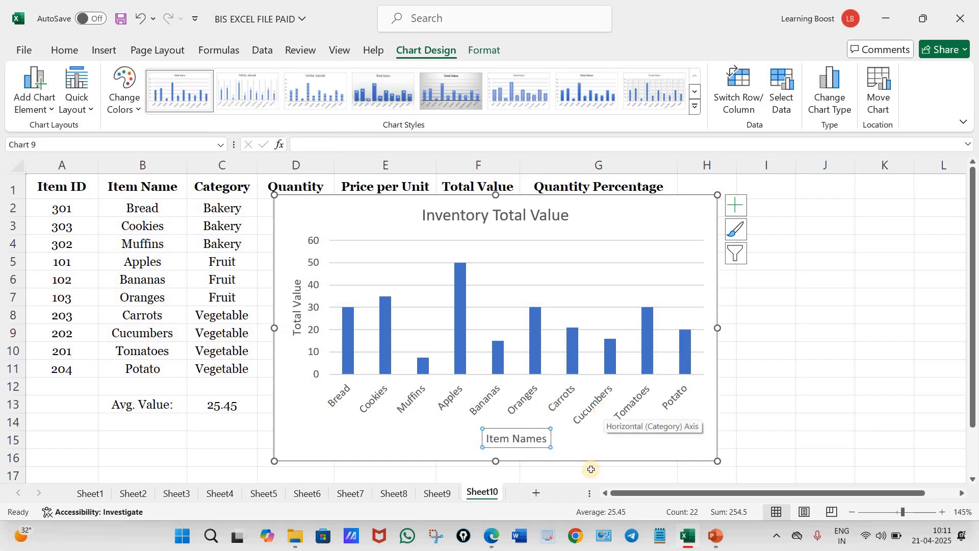
left_click(492, 535)
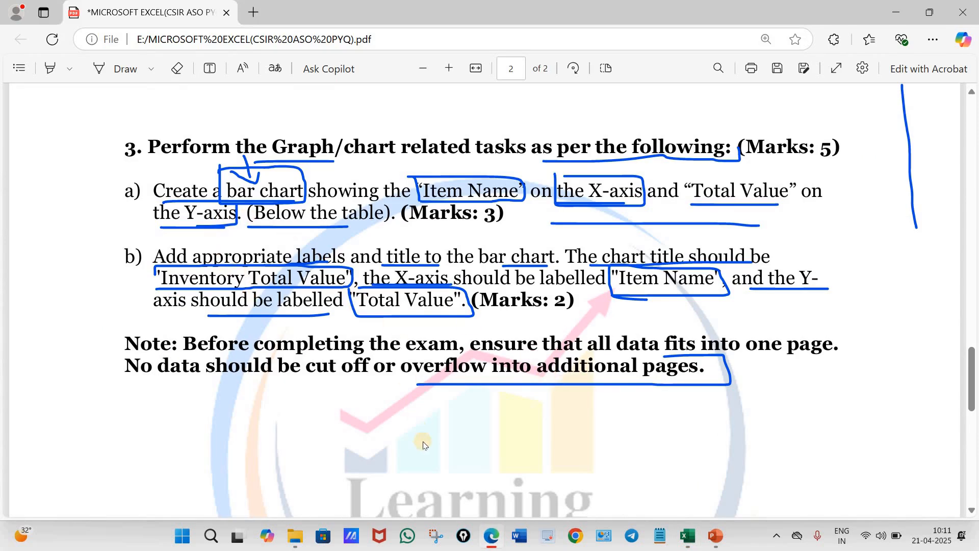
scroll(426, 444, "up", 10)
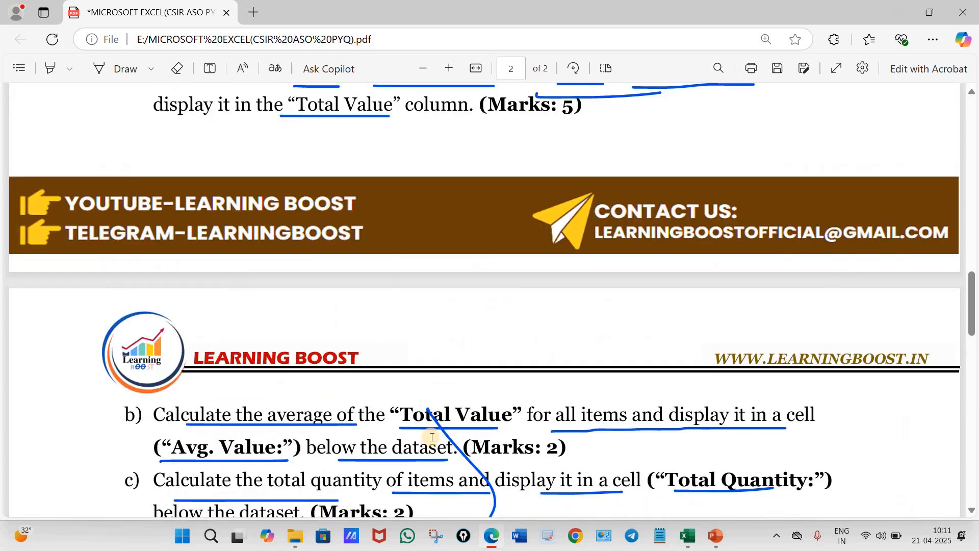
scroll(432, 437, "up", 12)
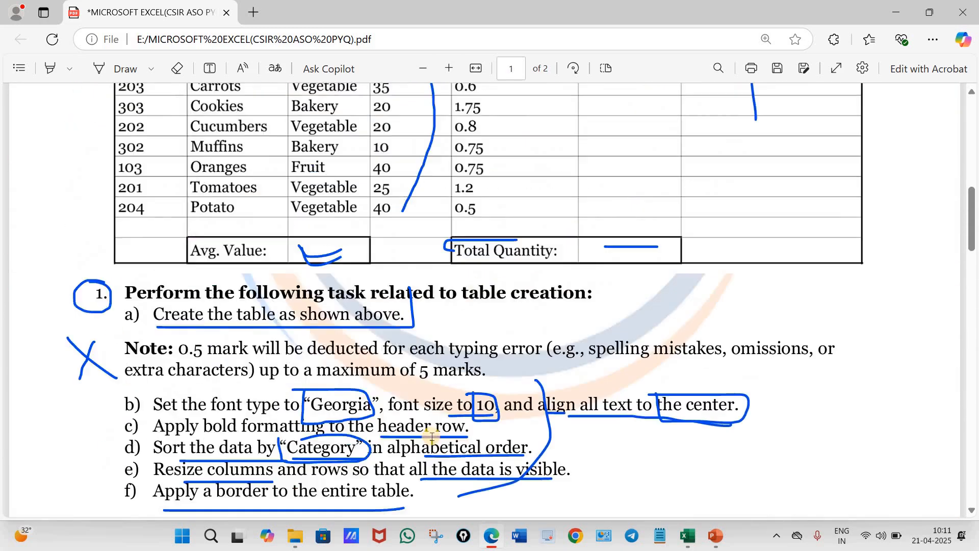
scroll(427, 437, "down", 12)
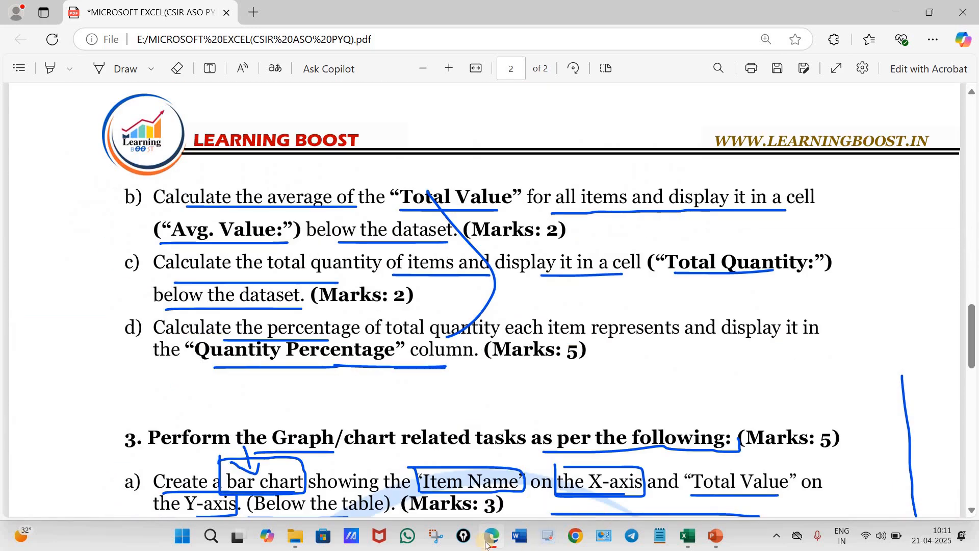
left_click(489, 543)
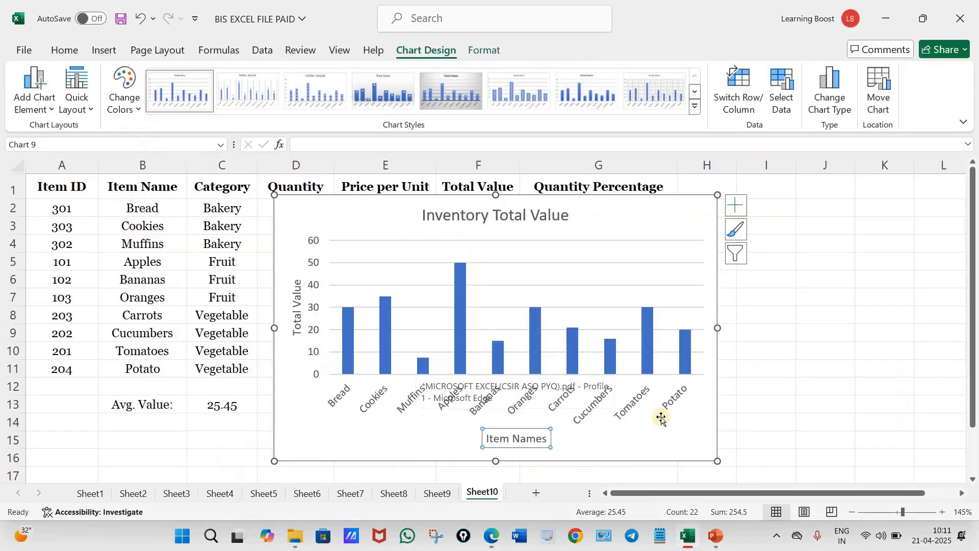
- Move the Inventory Total Value chart below the table so that it starts at row 15 in column B
left_click_drag(619, 301, 446, 446)
scroll(621, 397, "down", 2)
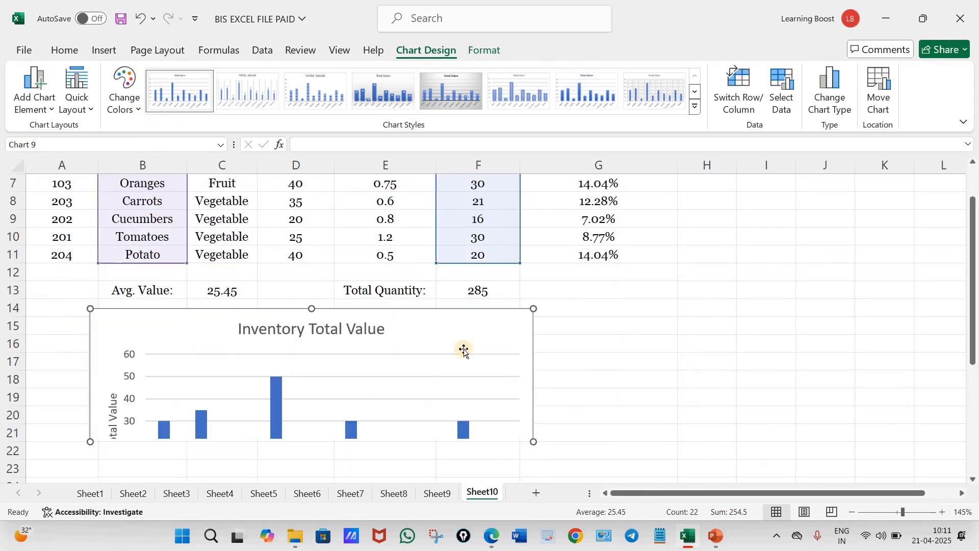
mouse_move(416, 335)
left_mouse_down()
mouse_move(420, 351)
mouse_move(418, 344)
left_mouse_up()
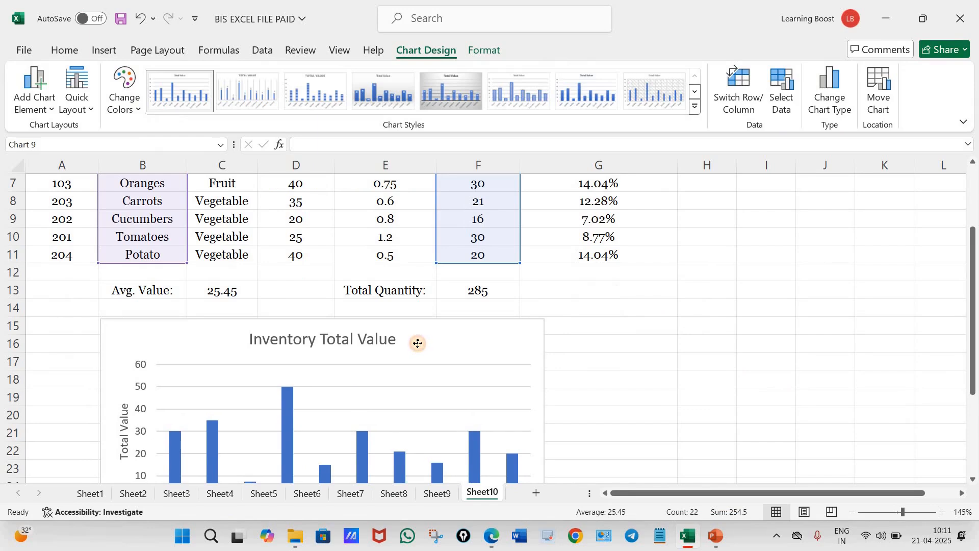
left_click(691, 340)
- Apply all borders to the inventory table and its summary row, covering cells A1 to G13
scroll(690, 337, "up", 1)
scroll(690, 338, "up", 1)
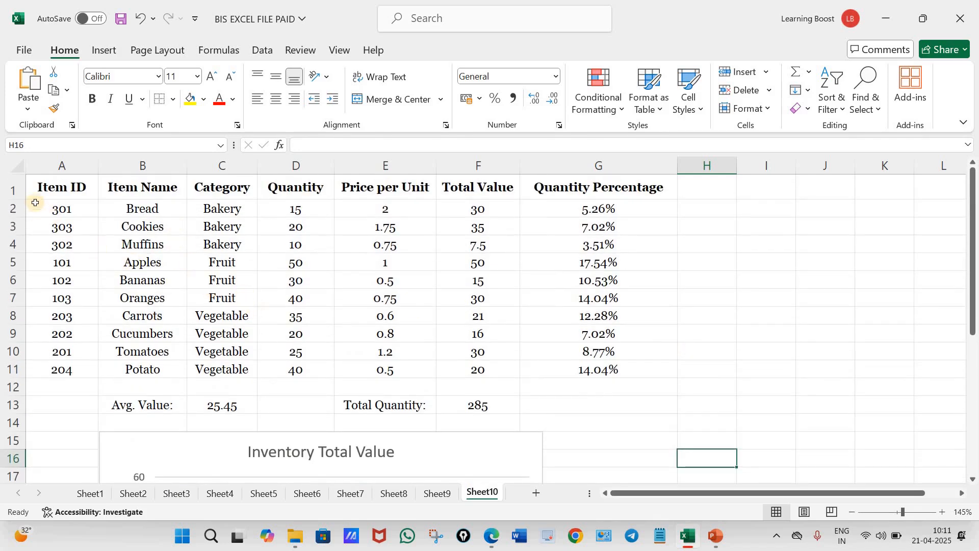
left_click_drag(40, 187, 558, 397)
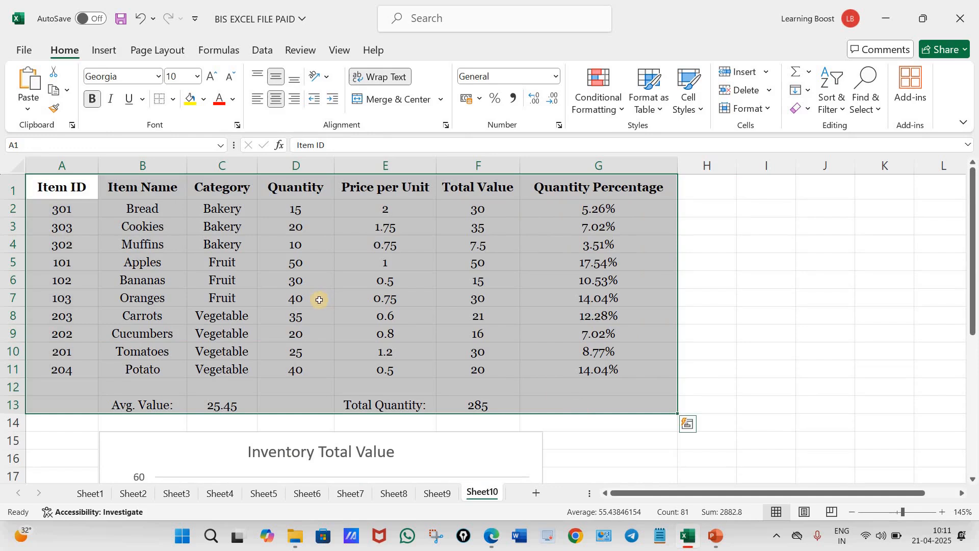
left_click(174, 101)
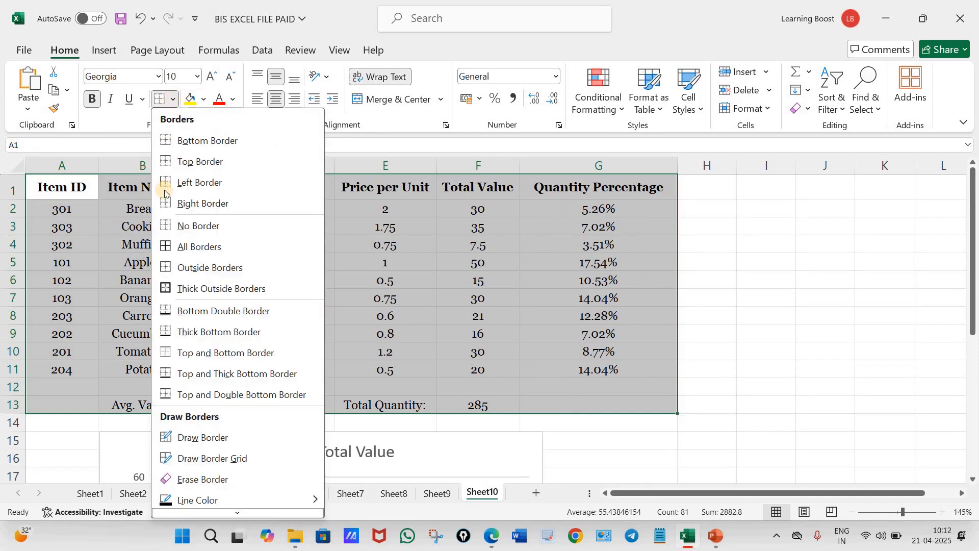
left_click(176, 101)
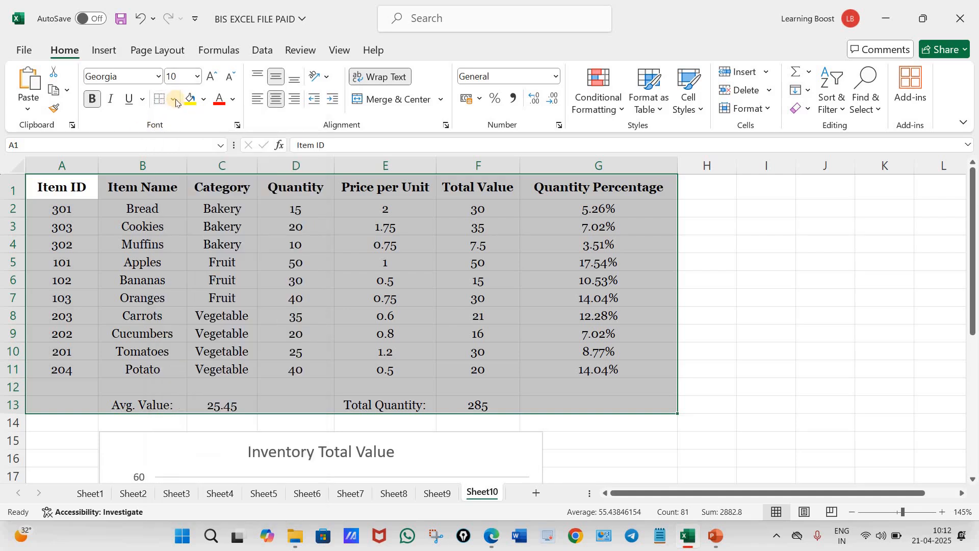
left_click(173, 100)
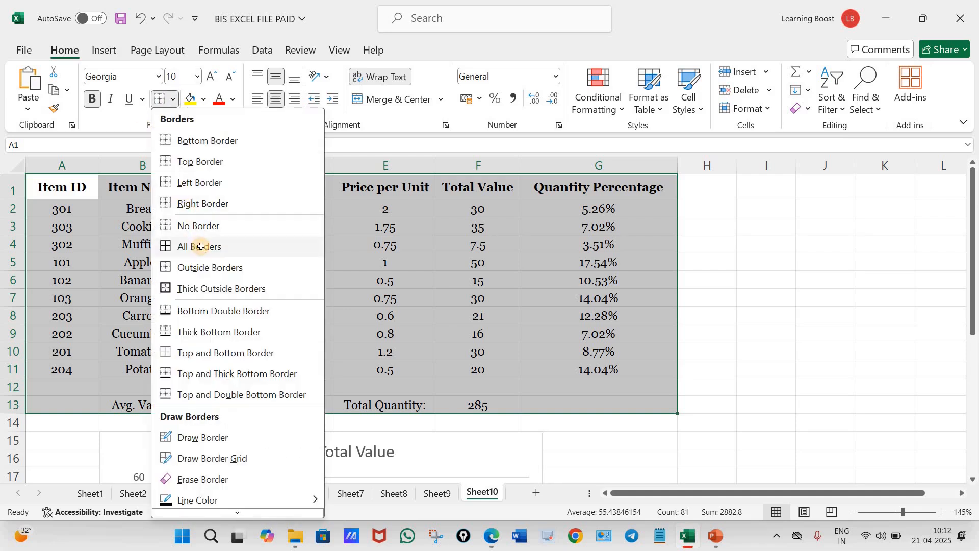
left_click(188, 247)
left_click(776, 333)
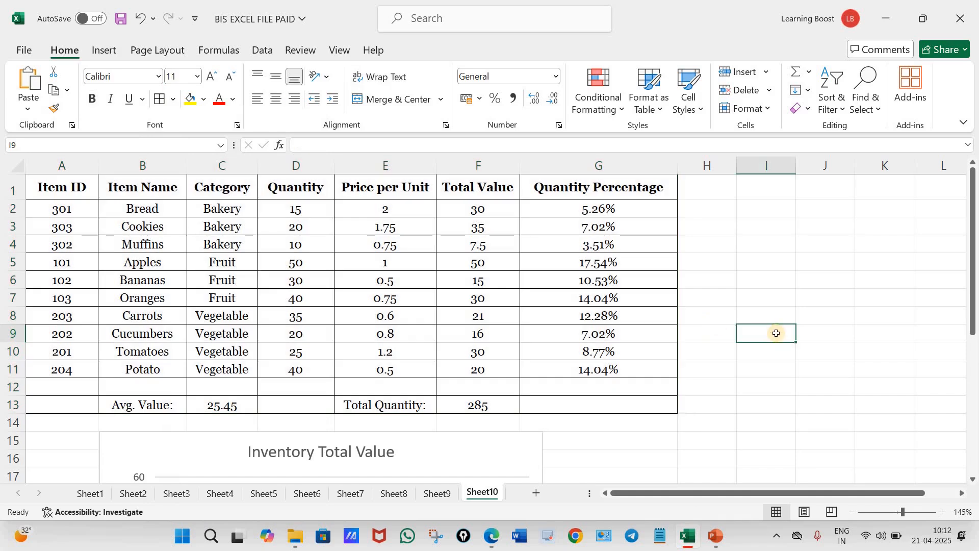
- Move the vertical page break past the Quantity Percentage column so everything prints on one page, checking the print preview before and after
key("ctrl+p")
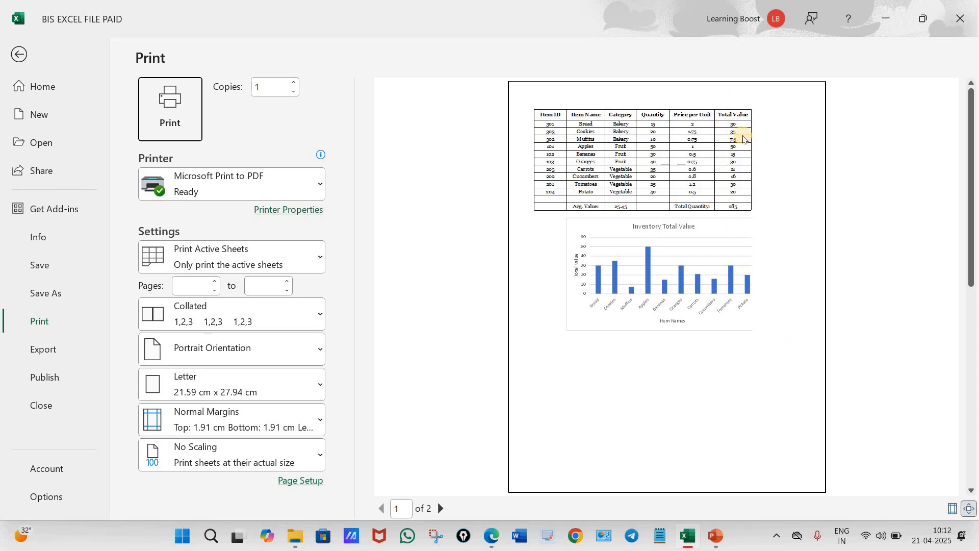
left_click(19, 54)
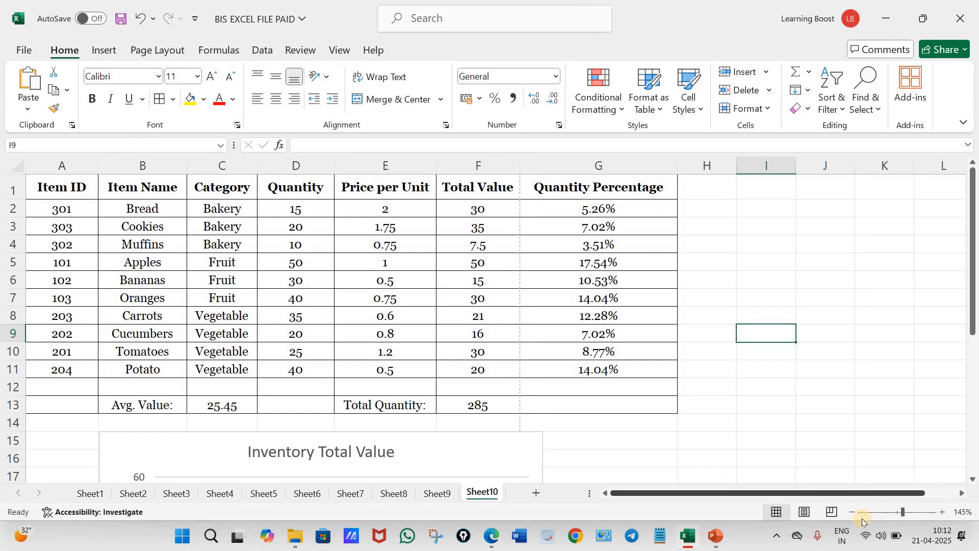
left_click(831, 515)
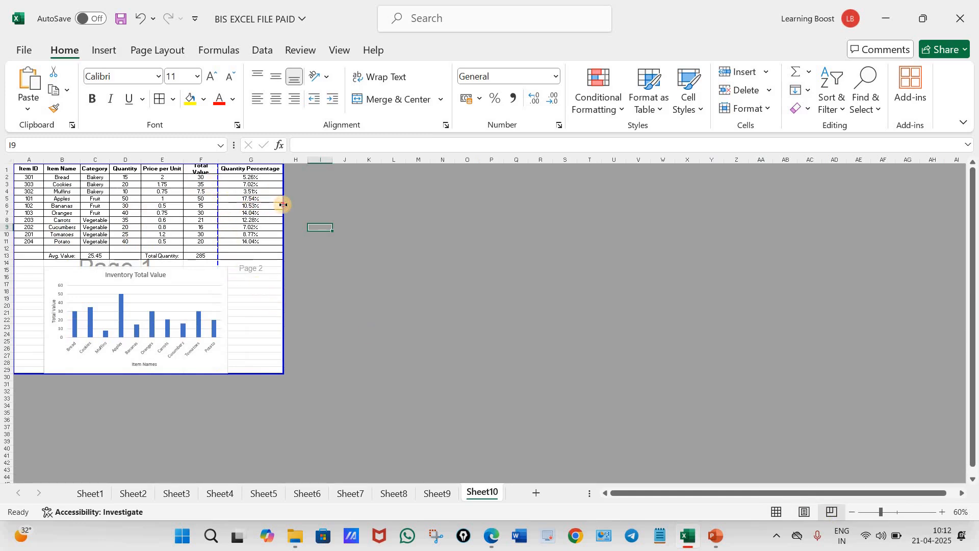
left_click_drag(218, 204, 283, 205)
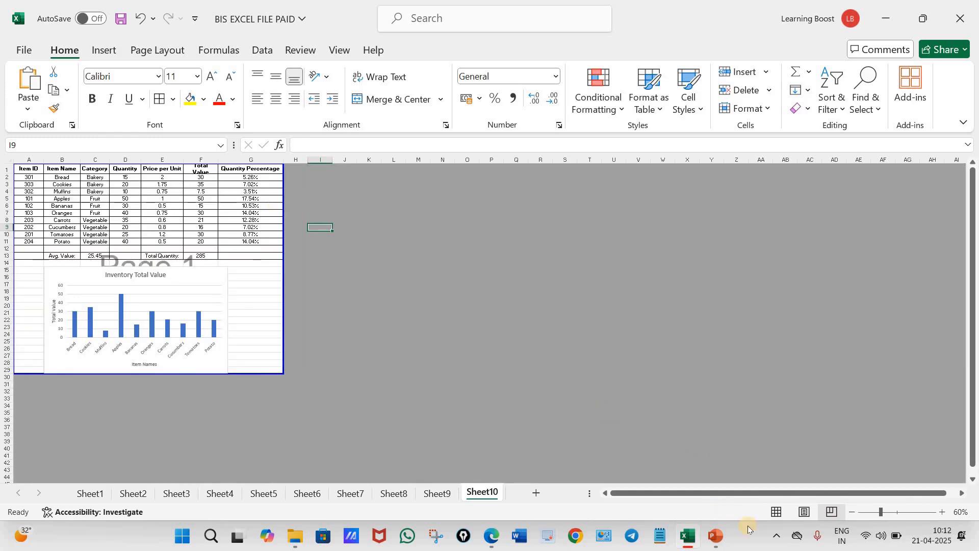
left_click(777, 511)
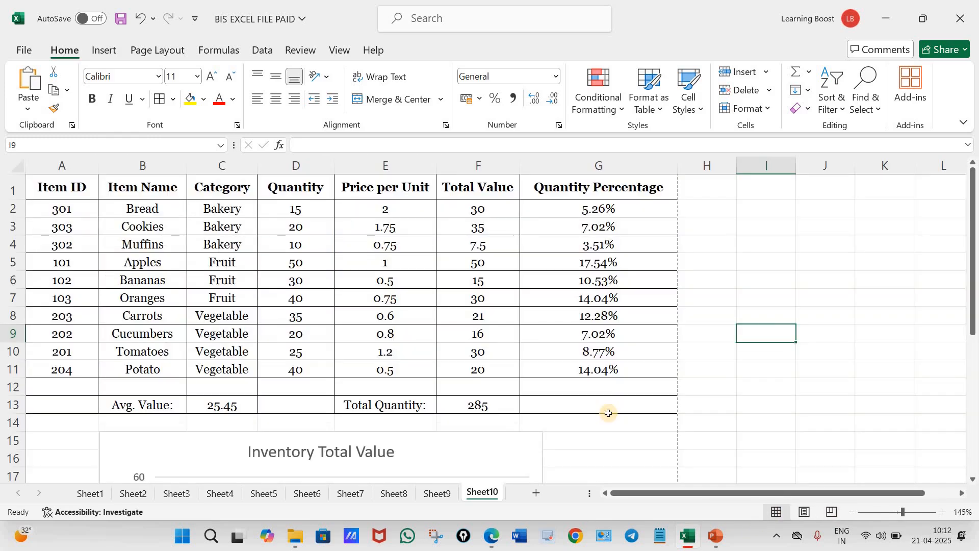
key("ctrl+p")
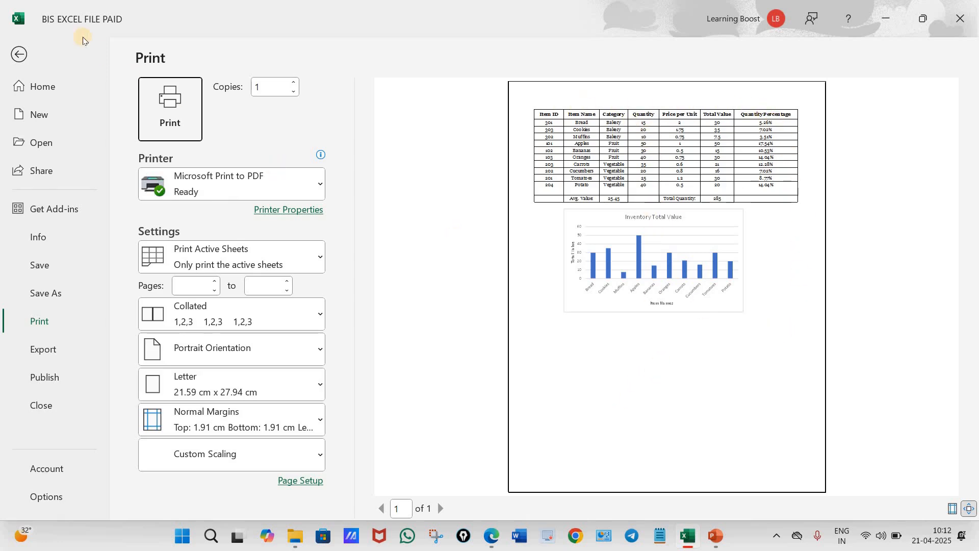
key("Escape")
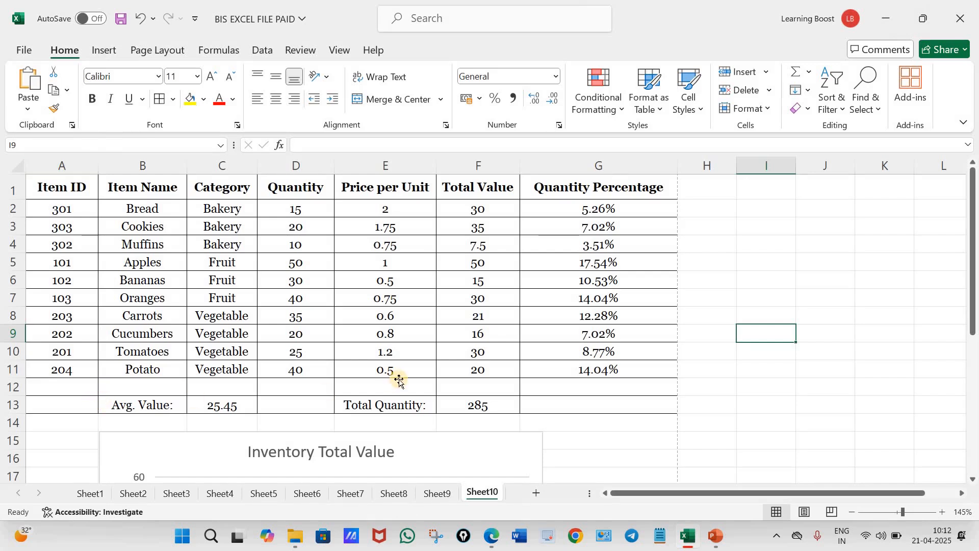
- Review the bordered inventory table, its average and total row, and the Inventory Total Value chart below it
scroll(397, 379, "down", 7)
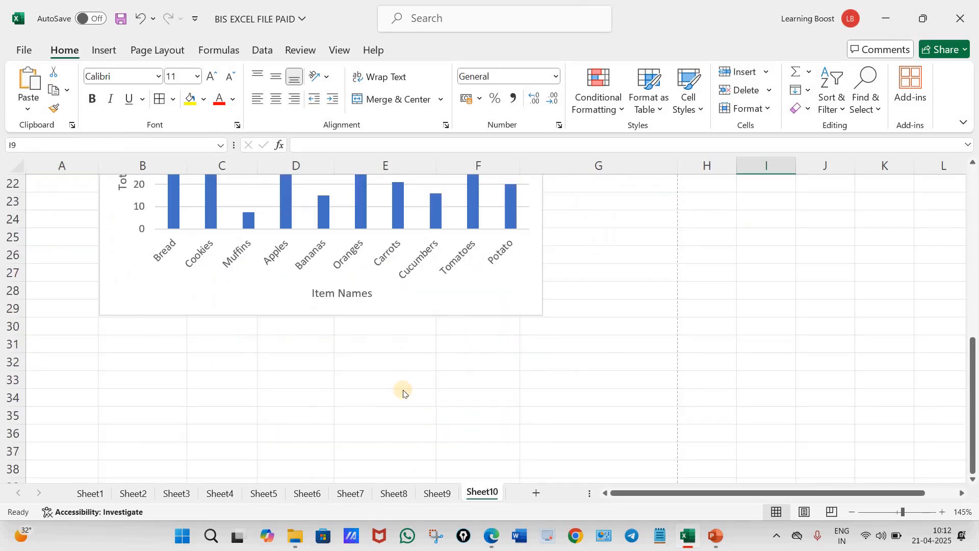
scroll(403, 392, "up", 7)
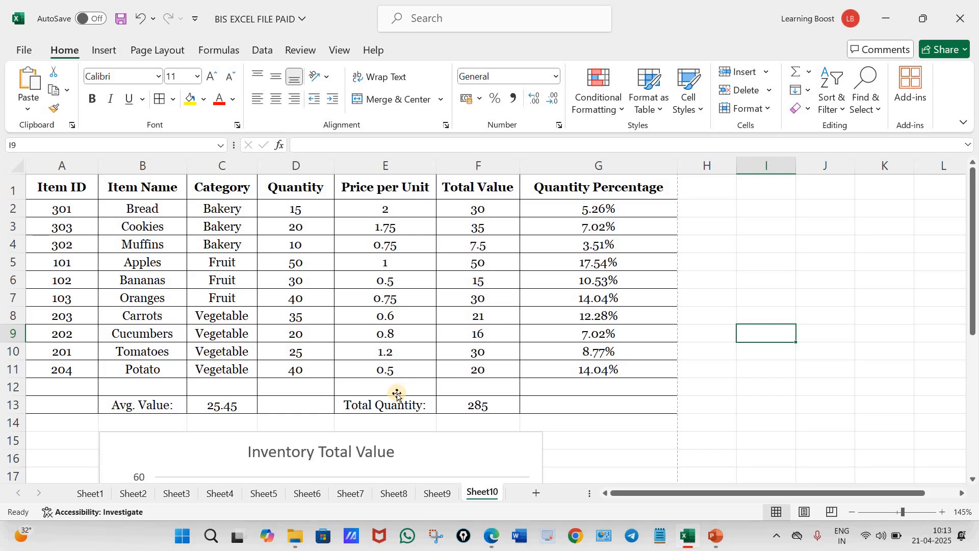
scroll(397, 395, "down", 3)
scroll(398, 394, "up", 3)
scroll(395, 394, "down", 3)
scroll(394, 394, "up", 3)
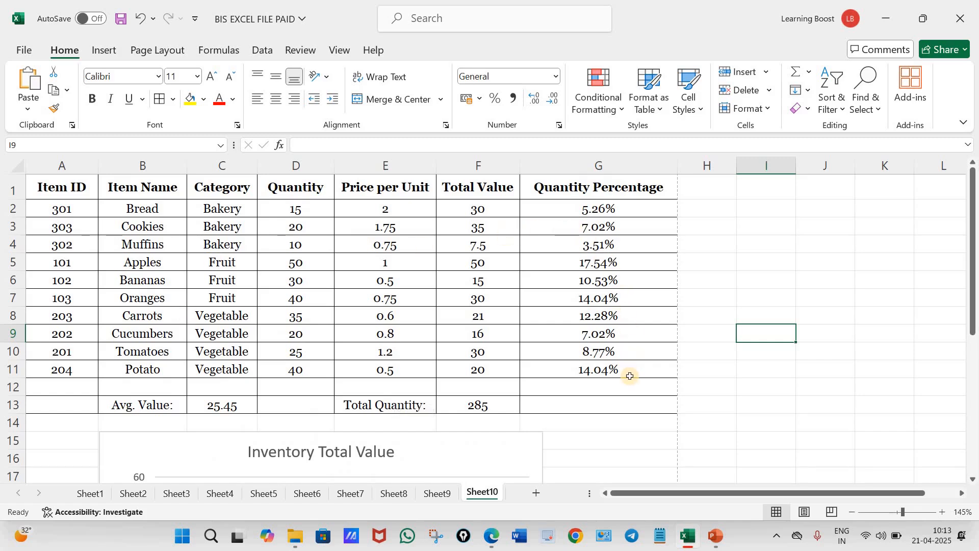
scroll(627, 374, "down", 11)
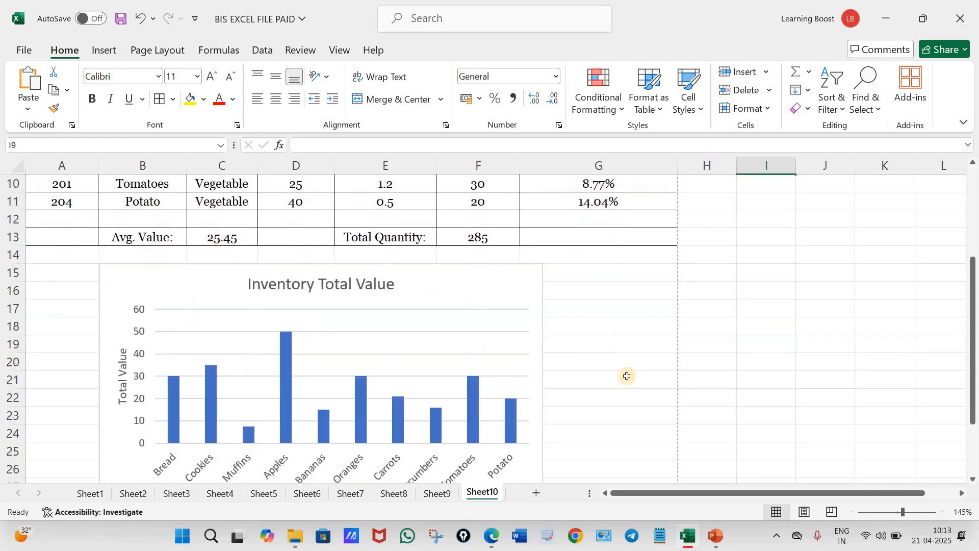
scroll(625, 373, "up", 8)
scroll(625, 372, "up", 3)
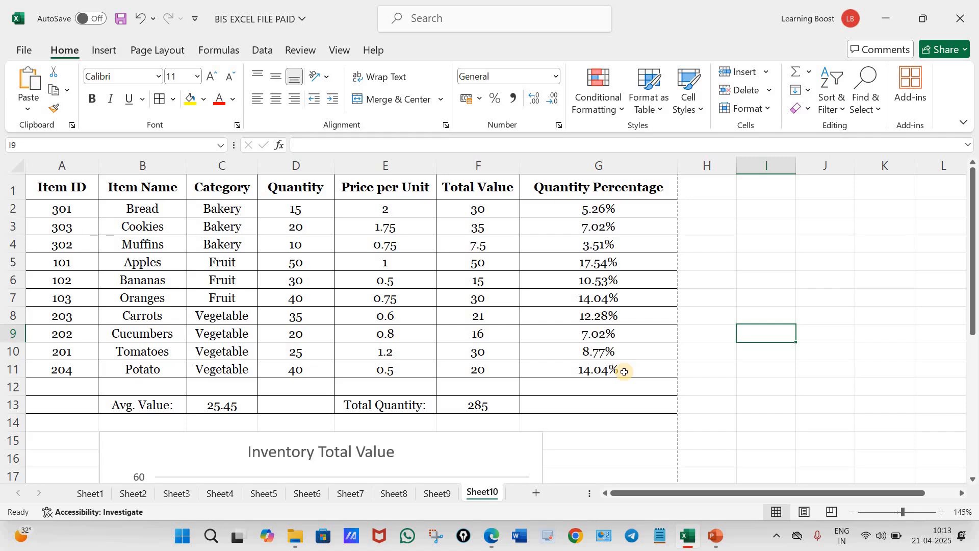
key("F2")
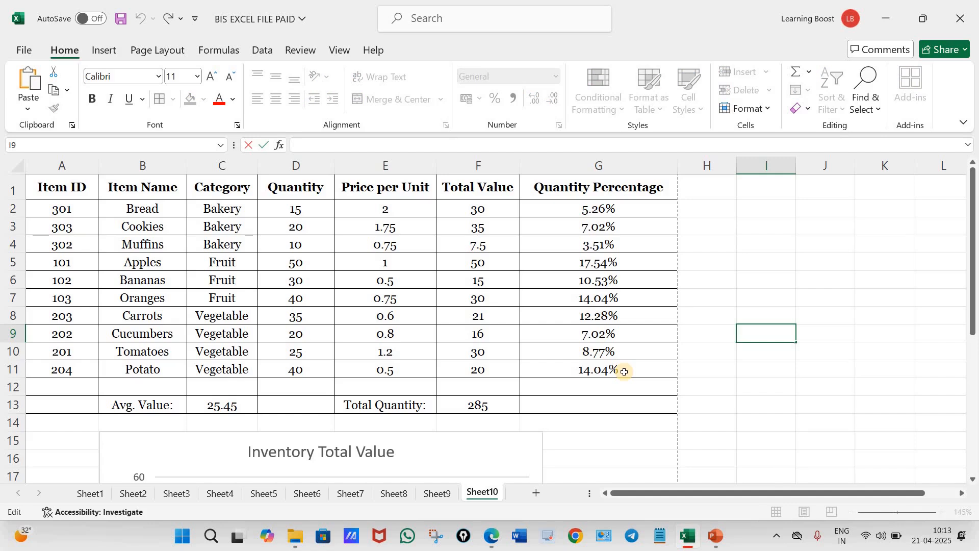